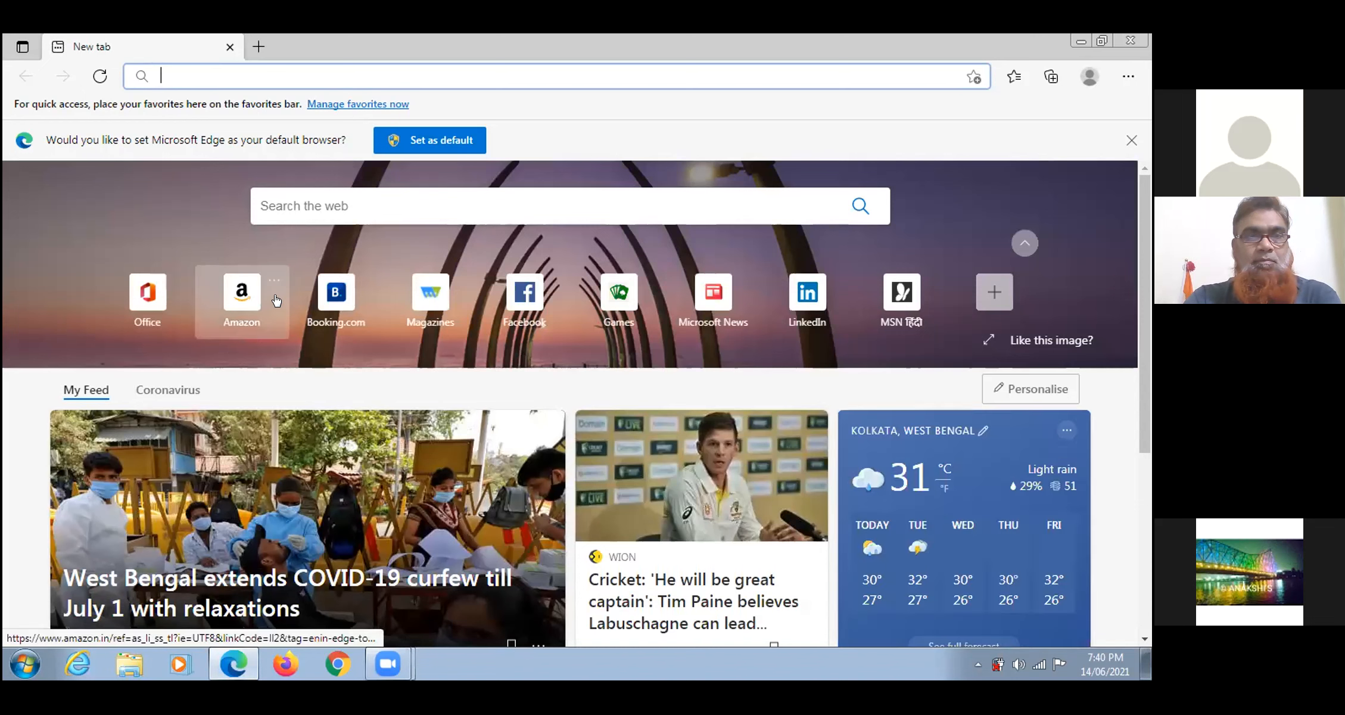
- Open the Canva site in Chrome, list all saved designs and dismiss the advertising notification
text(ca)
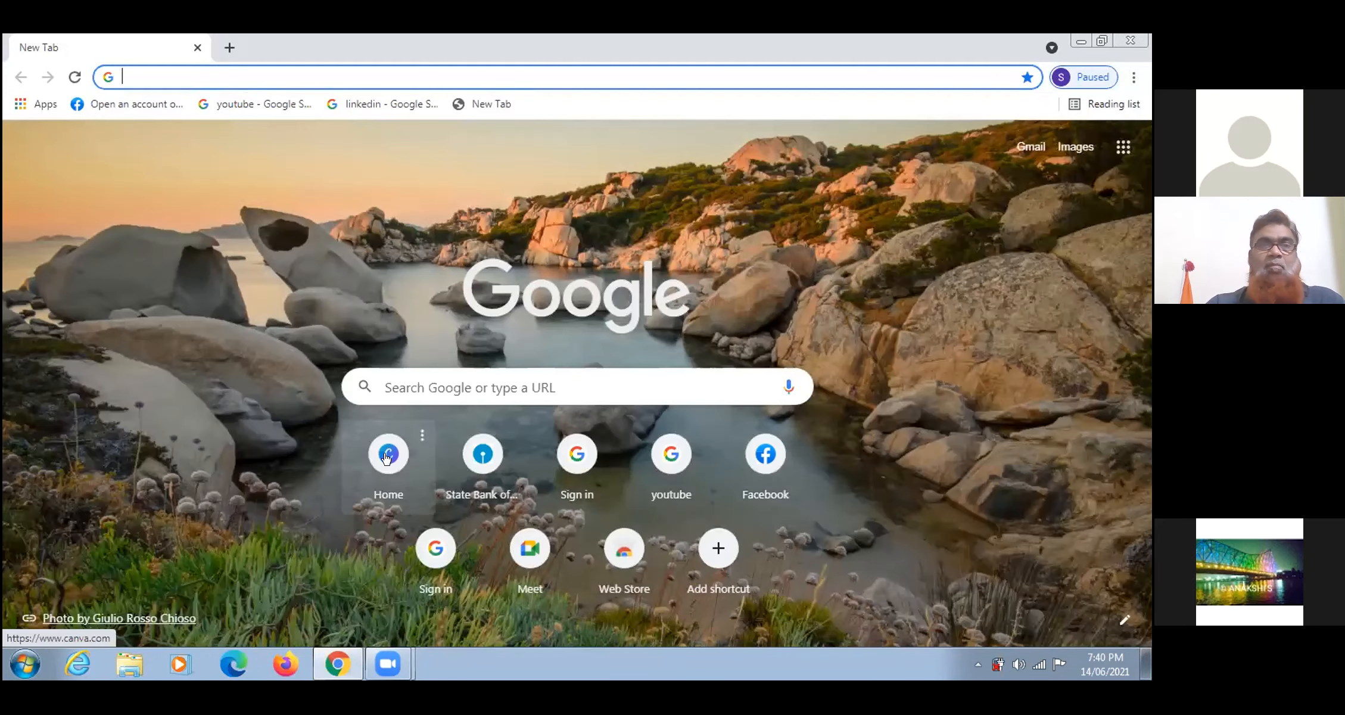
click(388, 454)
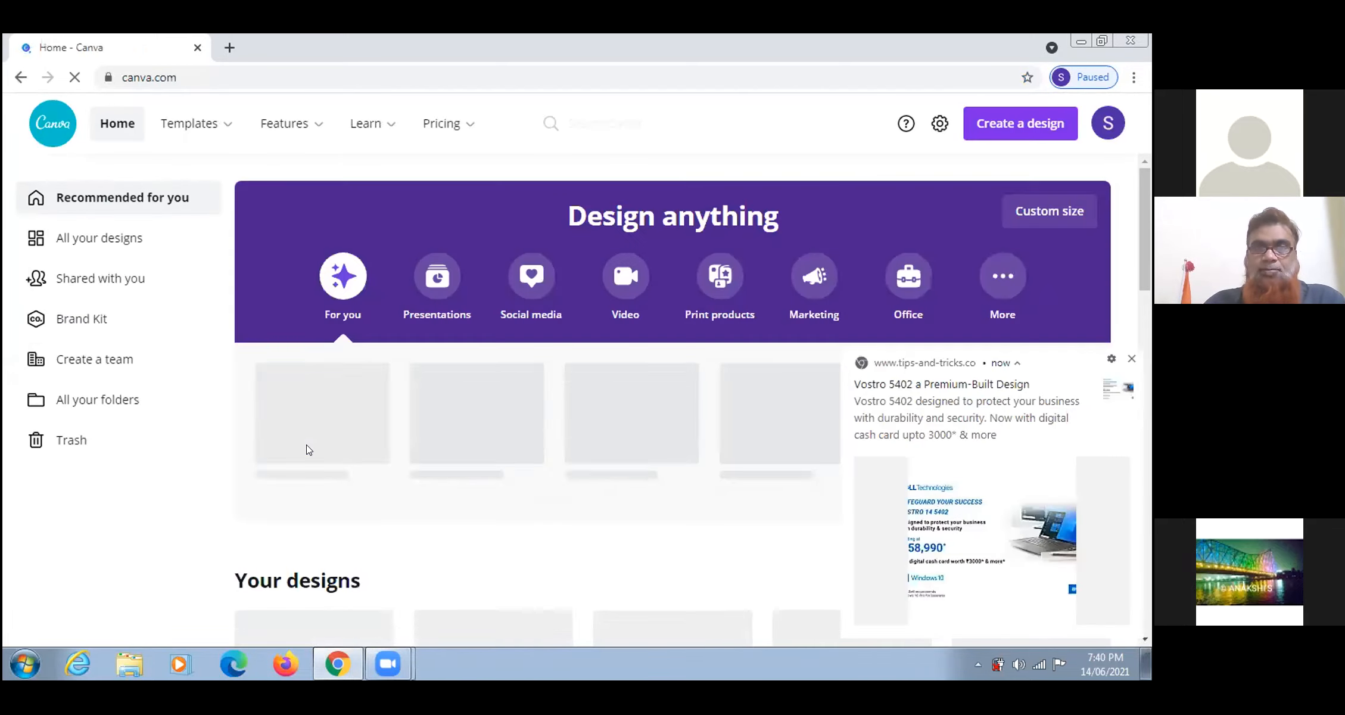
click(93, 240)
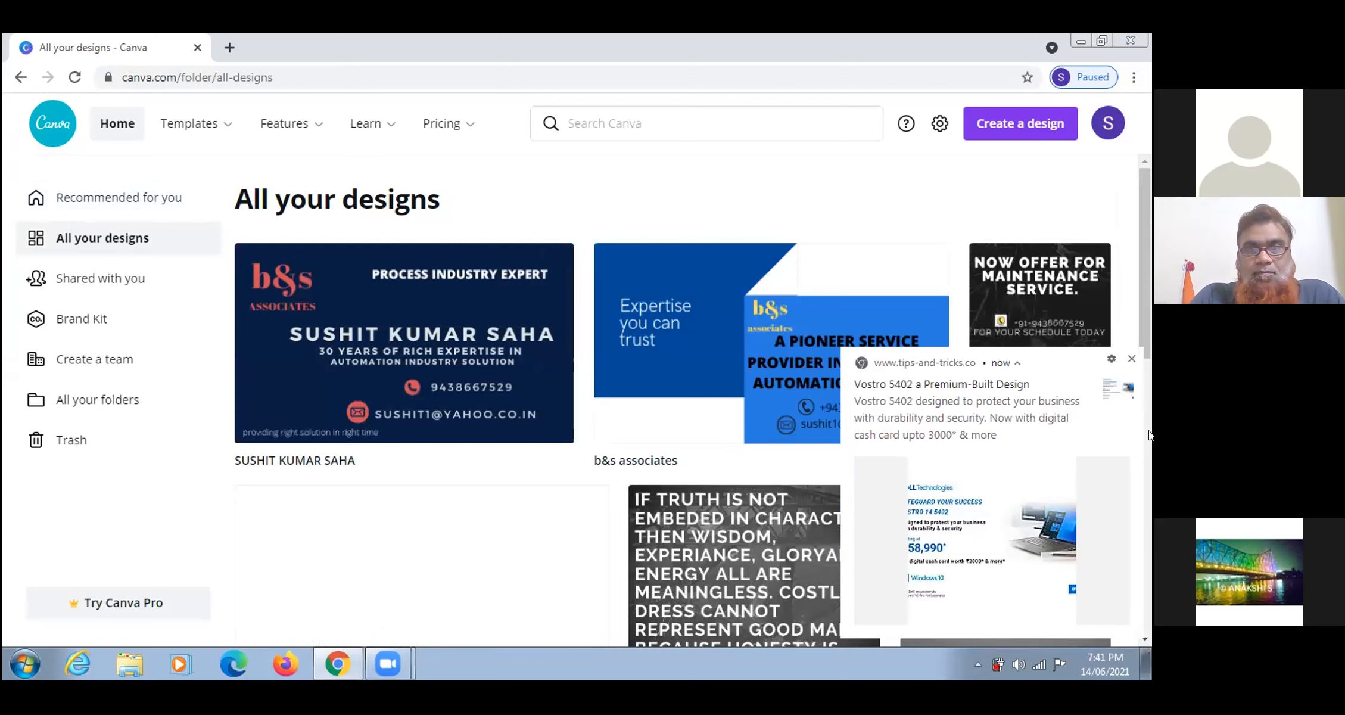
click(1132, 360)
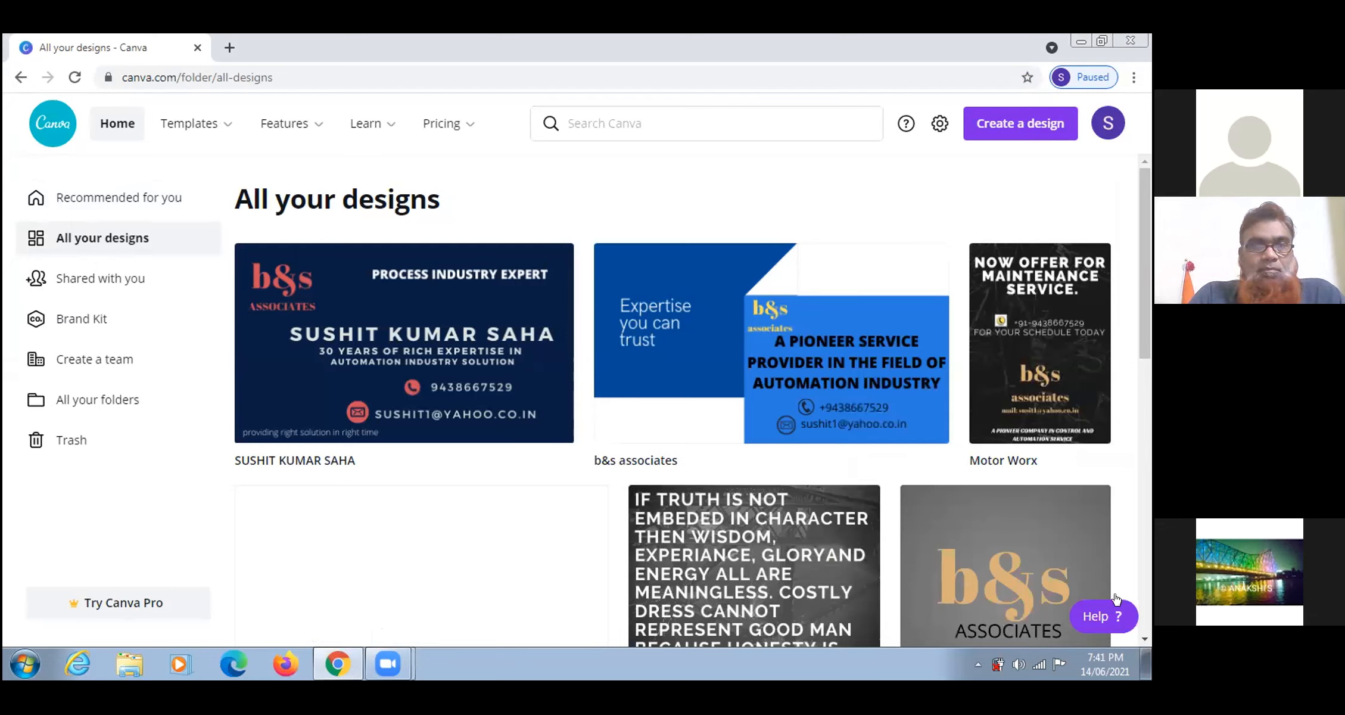
- Look through the thumbnails of all saved designs down to the last one and return to the start of the list
click(1144, 639)
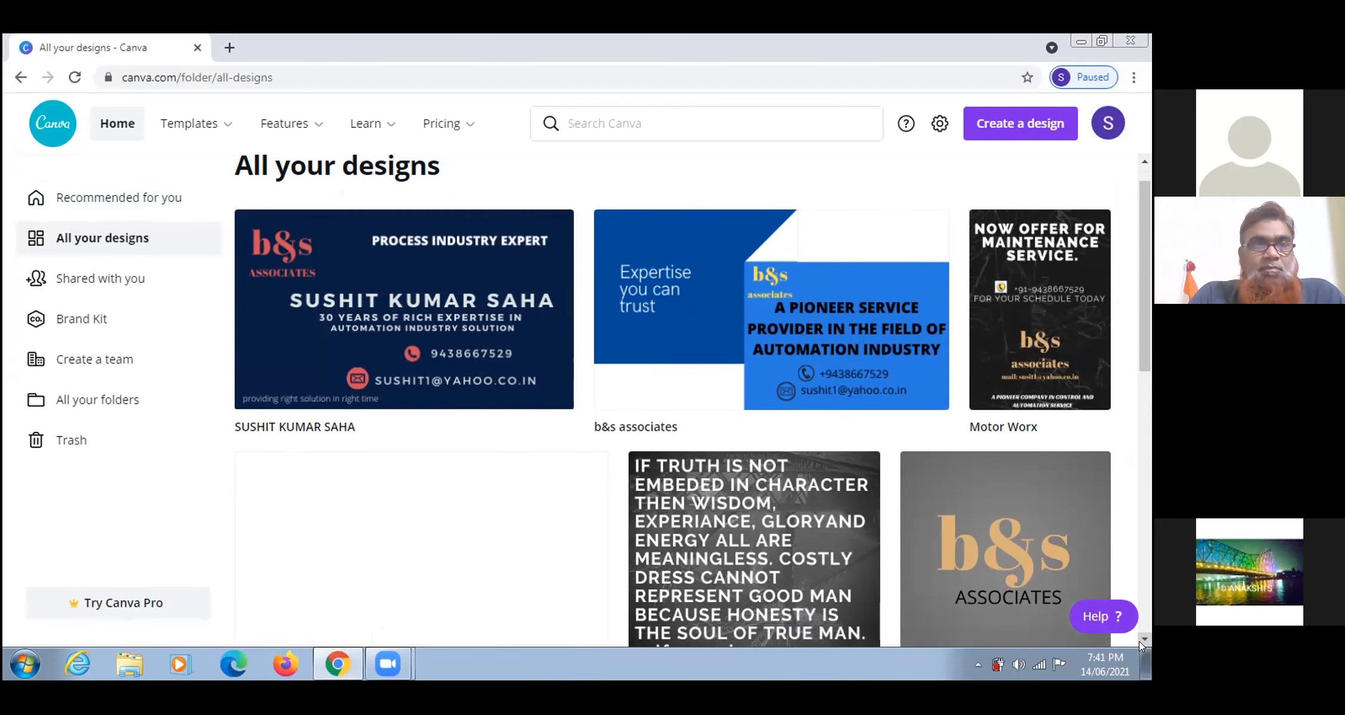
scroll(1139, 641, down, 5)
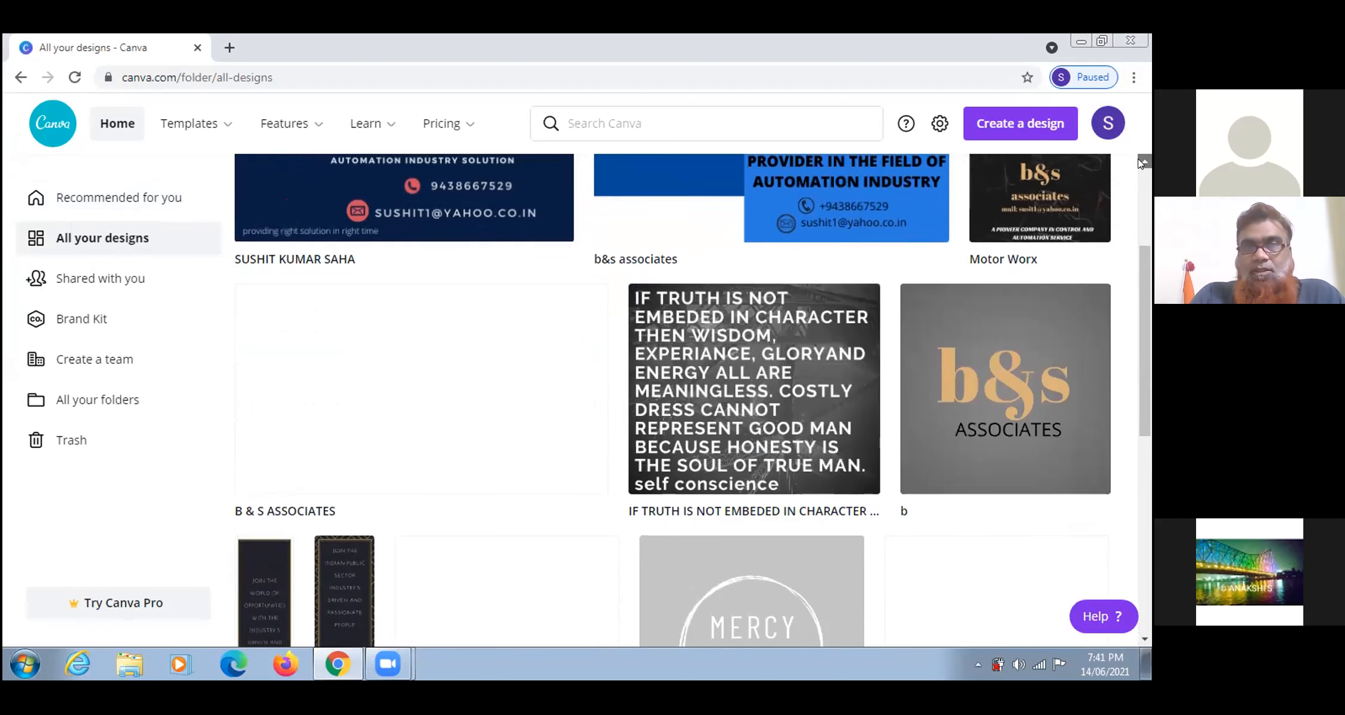
scroll(1138, 158, up, 5)
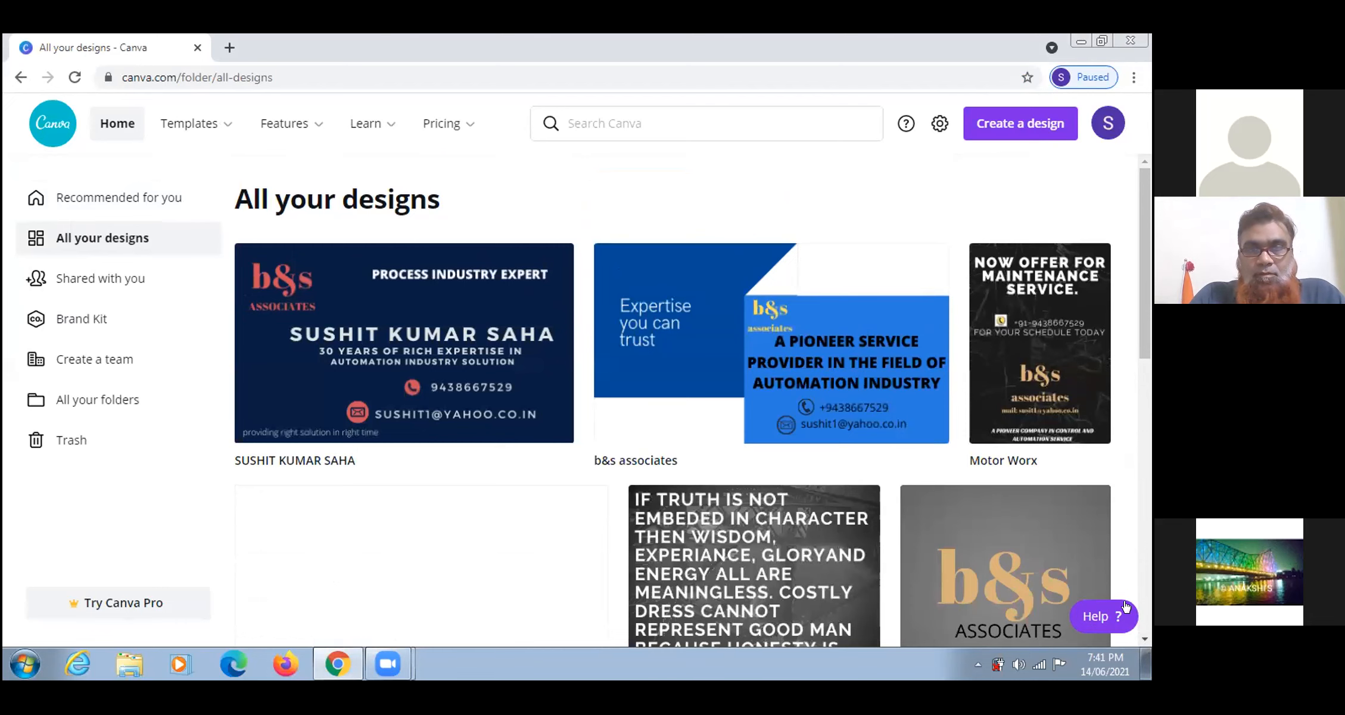
scroll(1141, 637, down, 10)
scroll(1140, 633, down, 1)
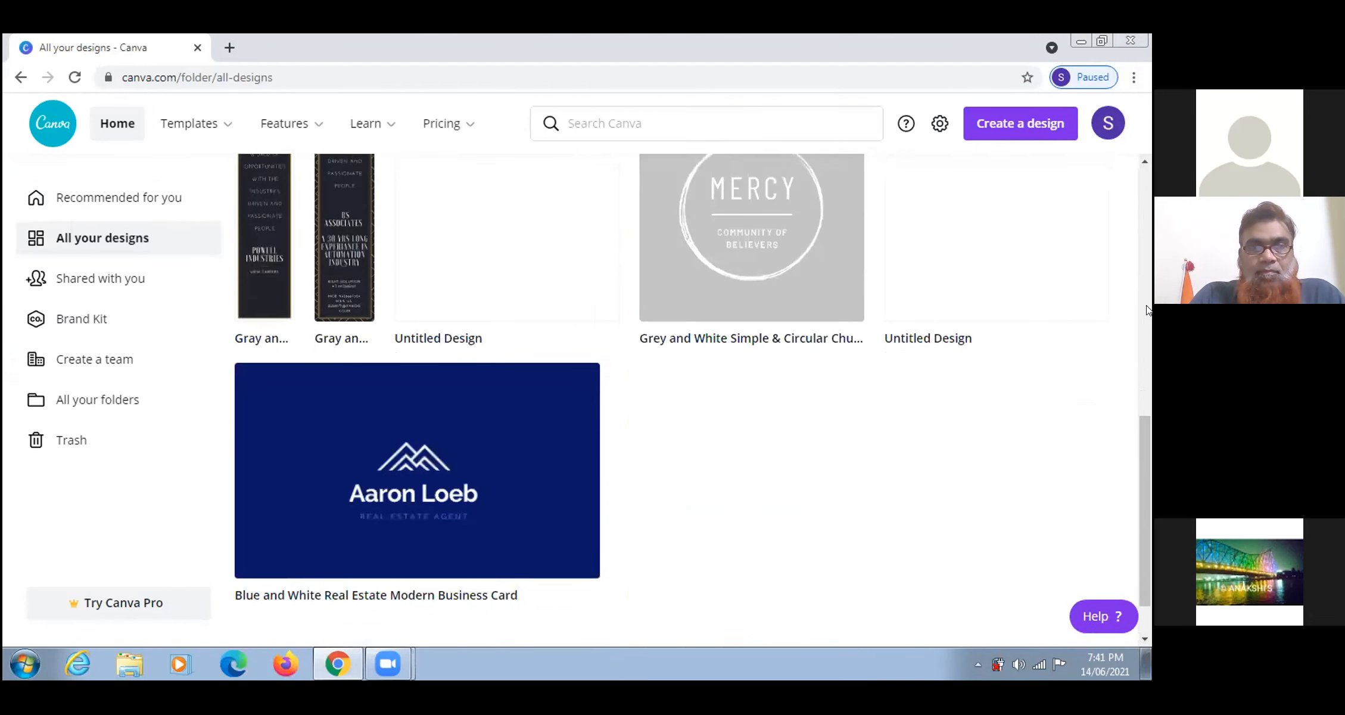
scroll(1137, 161, up, 1)
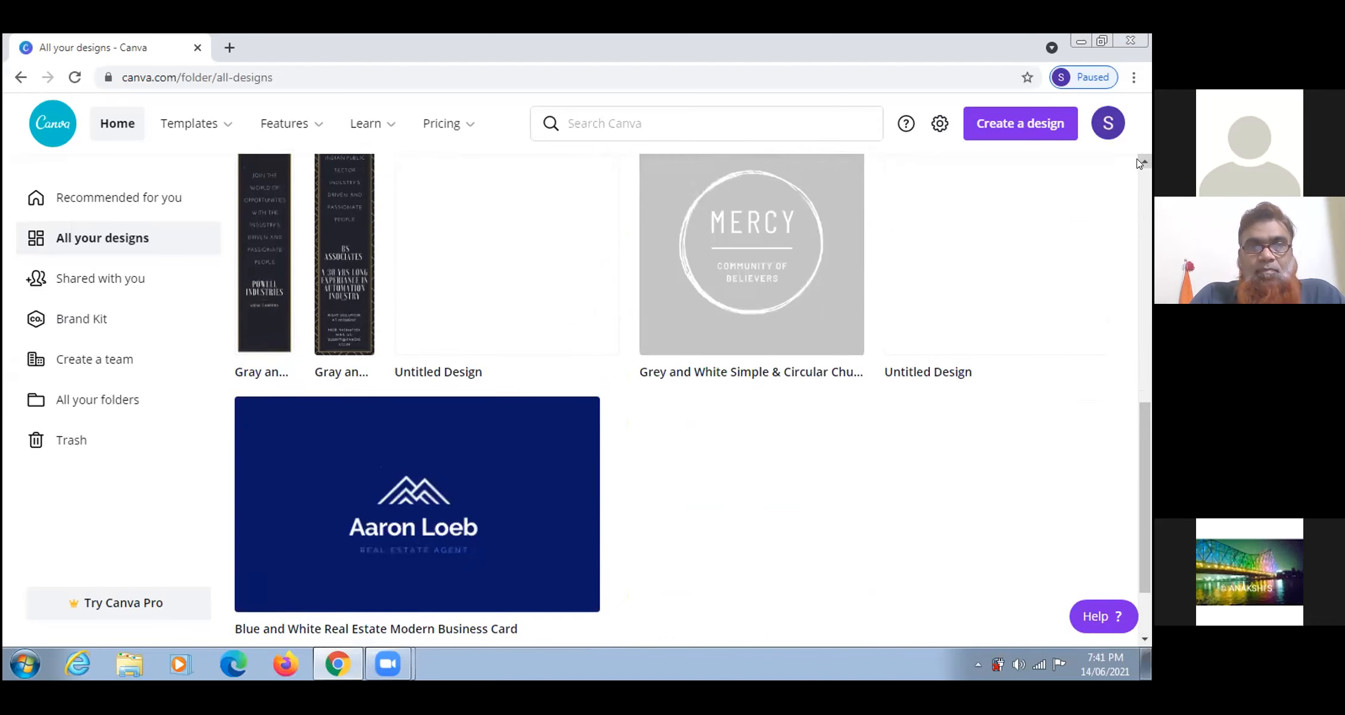
scroll(1137, 158, up, 8)
scroll(1138, 158, up, 1)
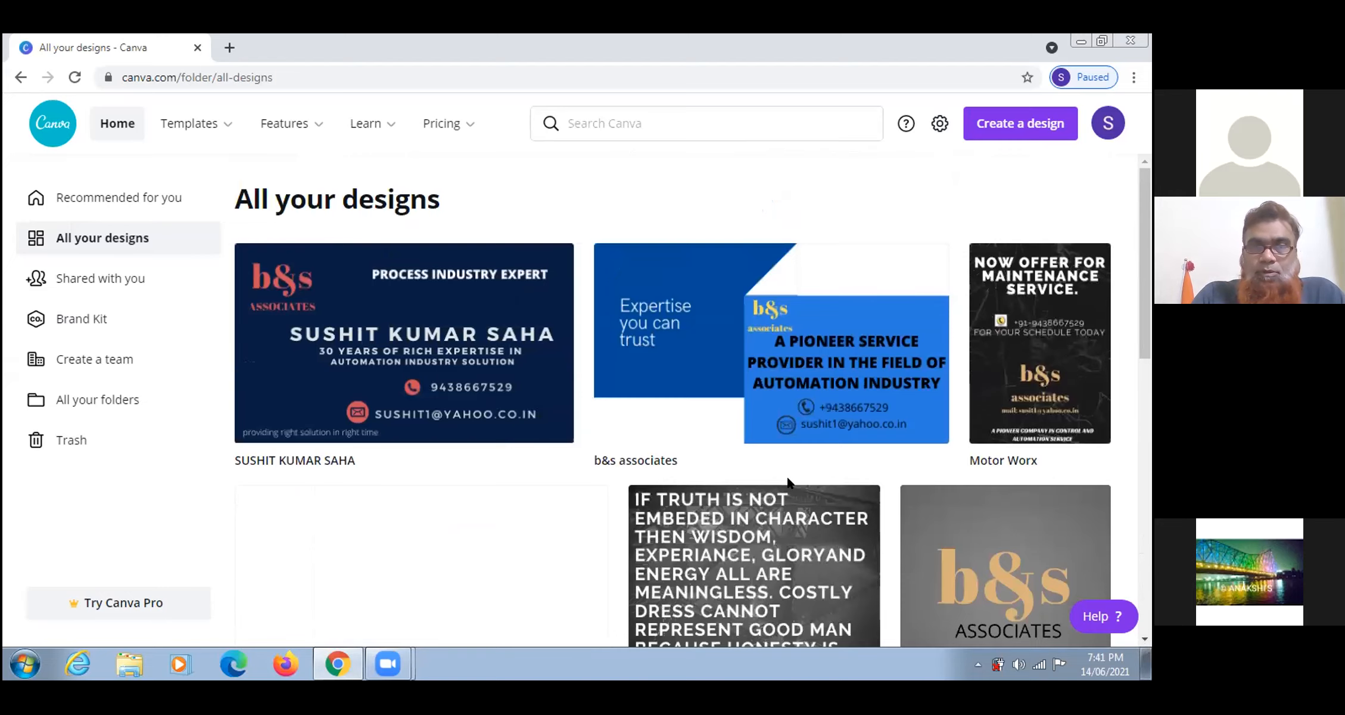
- Open the grey b&s Associates logo design for viewing and return to the list of all designs
click(927, 578)
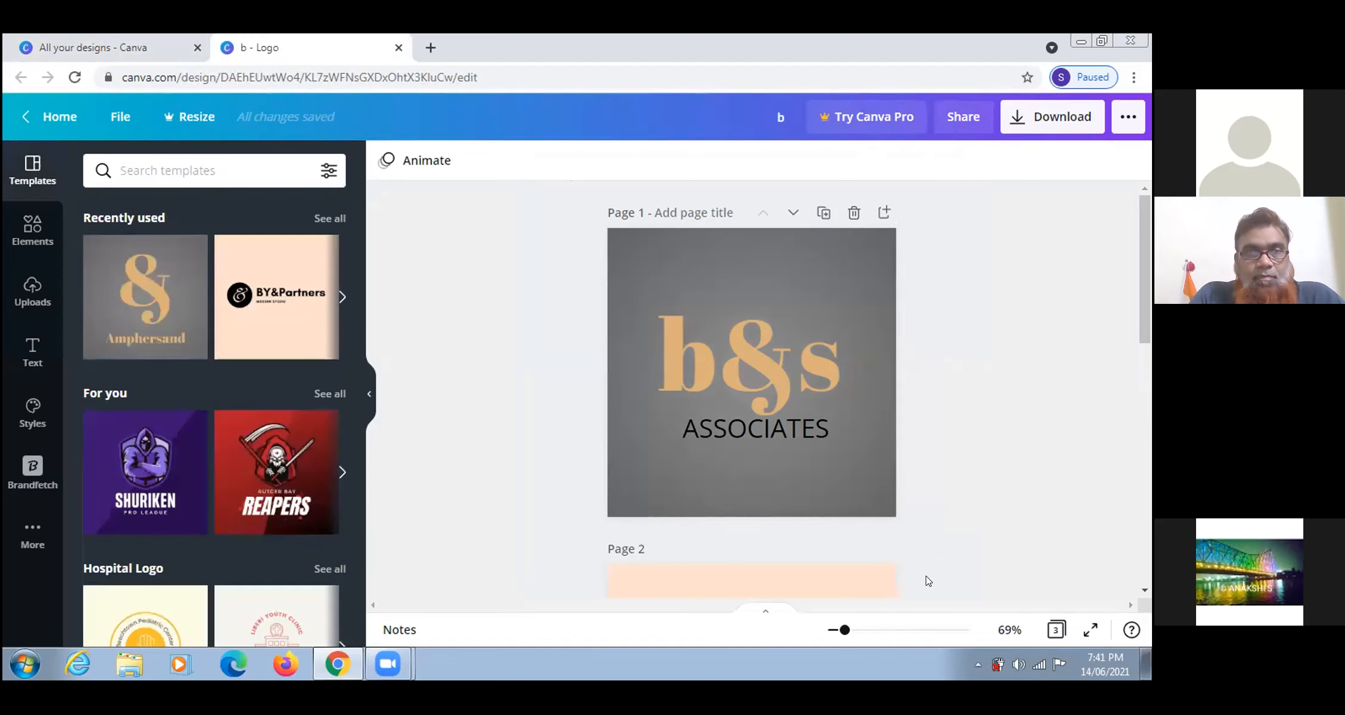
click(47, 117)
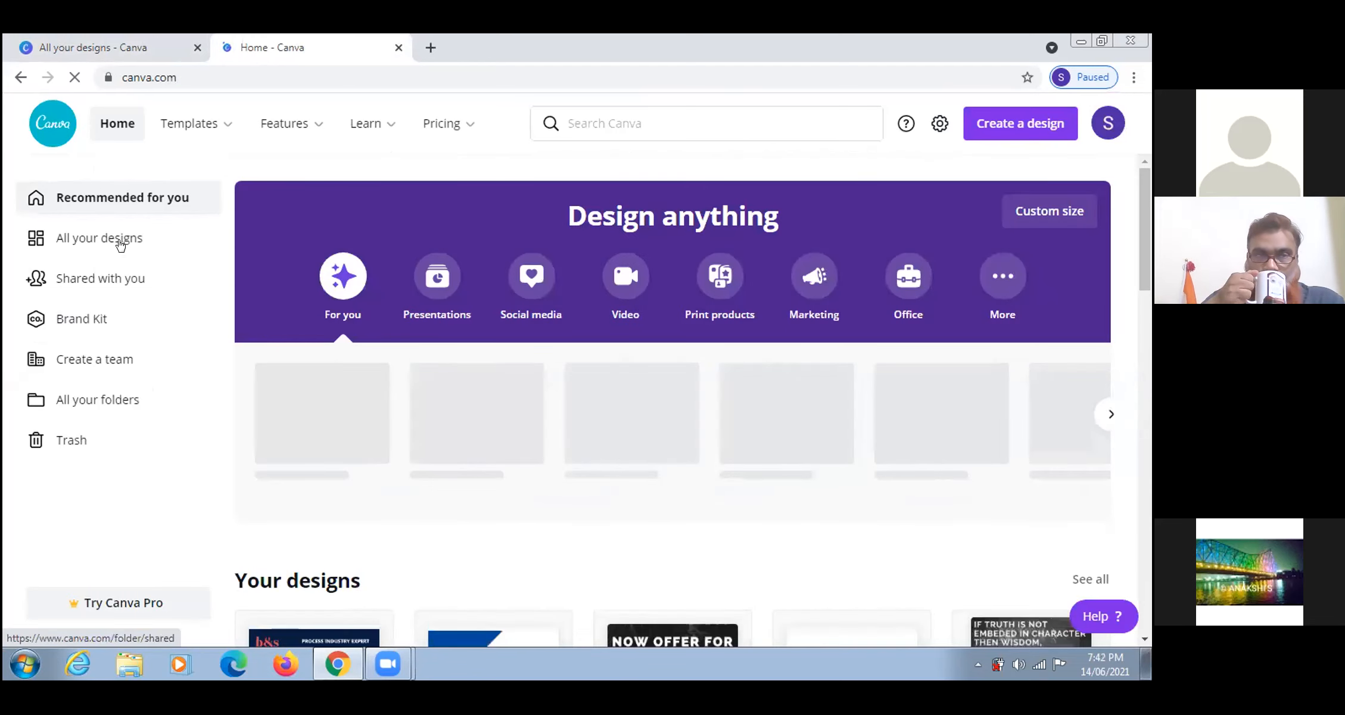
click(119, 243)
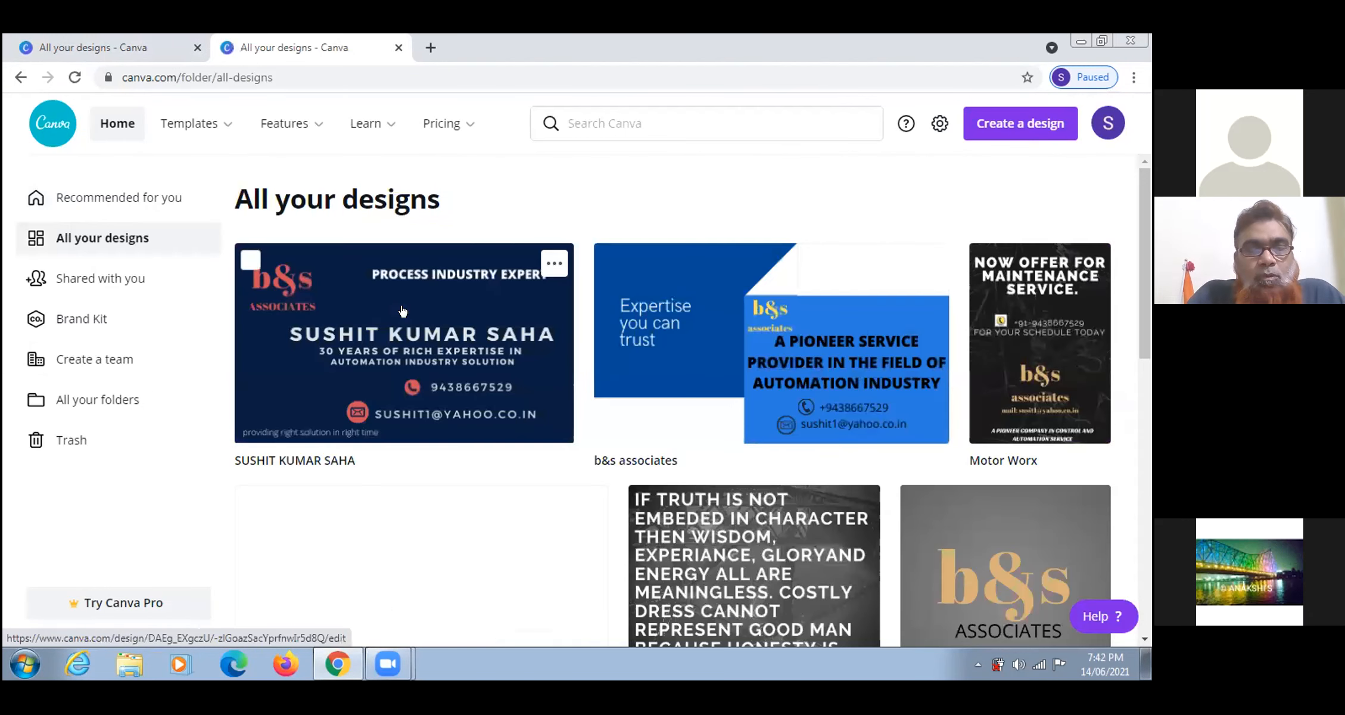
- View the navy "Process Industry Expert" business card, select its background and return to the list of all designs
click(401, 306)
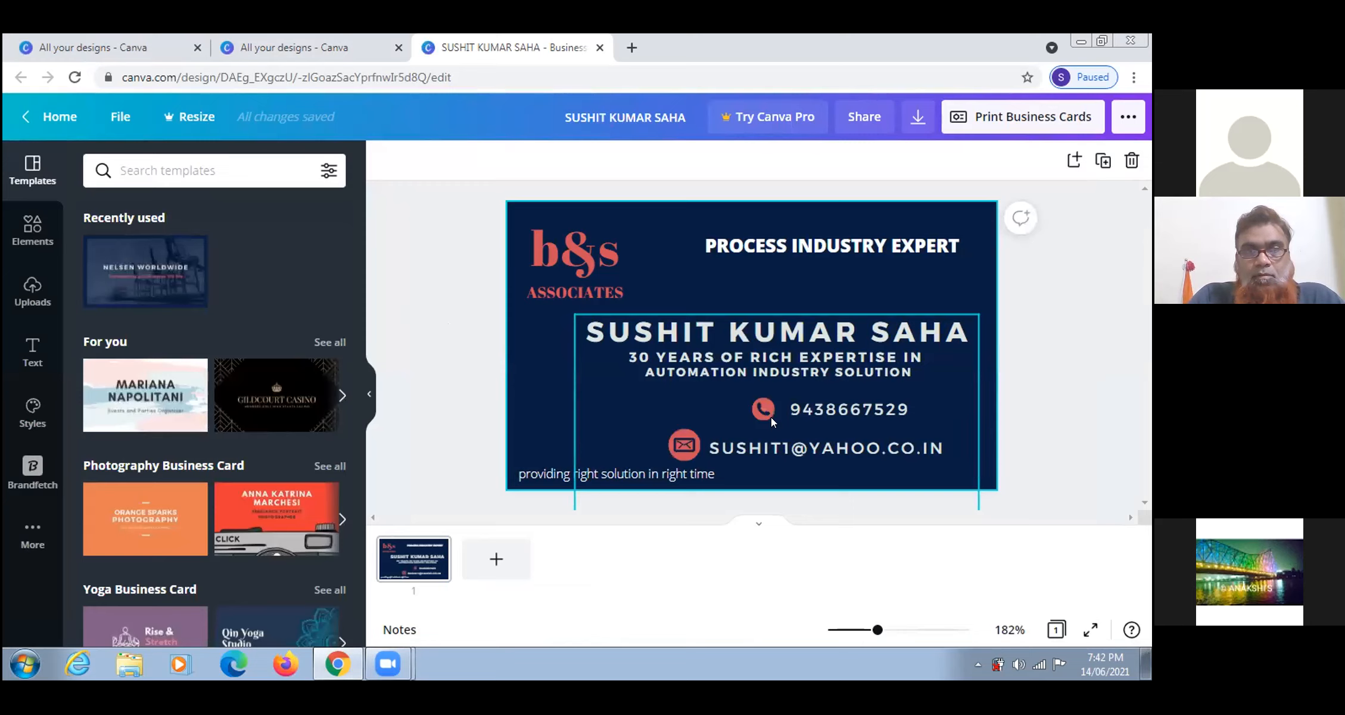
click(548, 354)
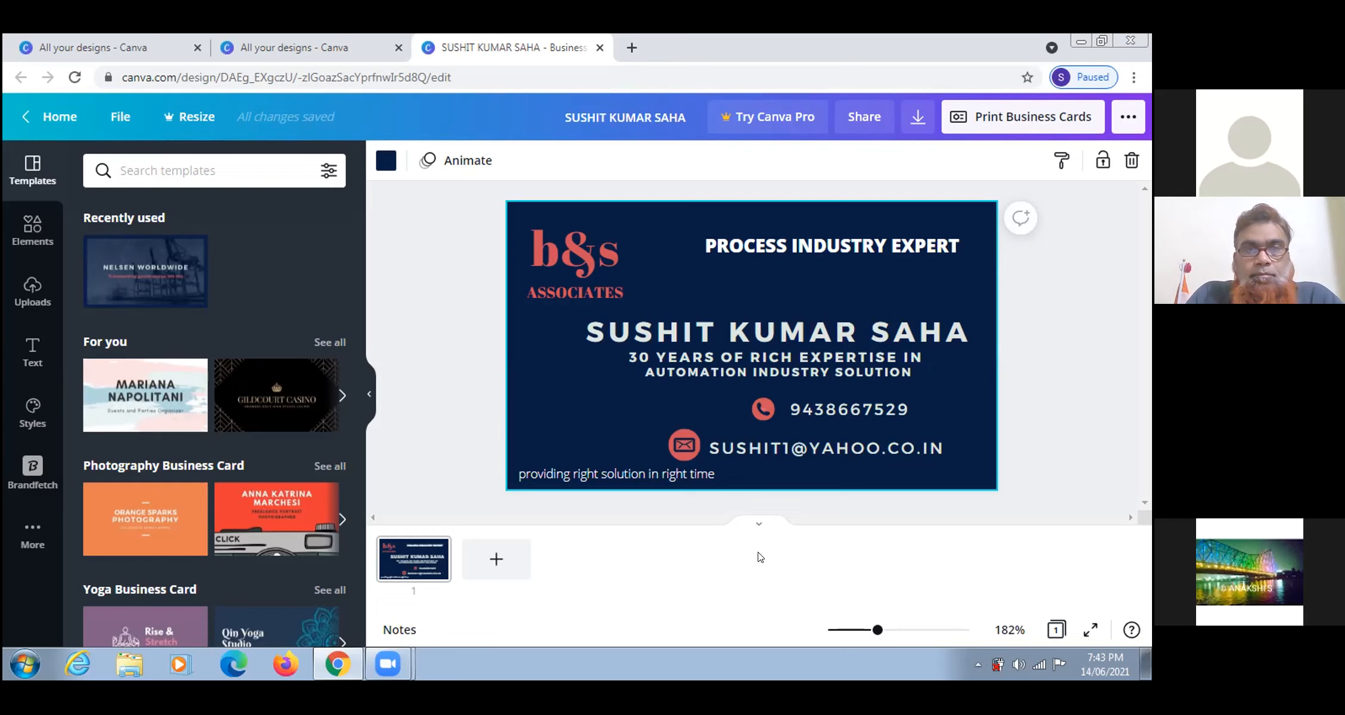
click(55, 114)
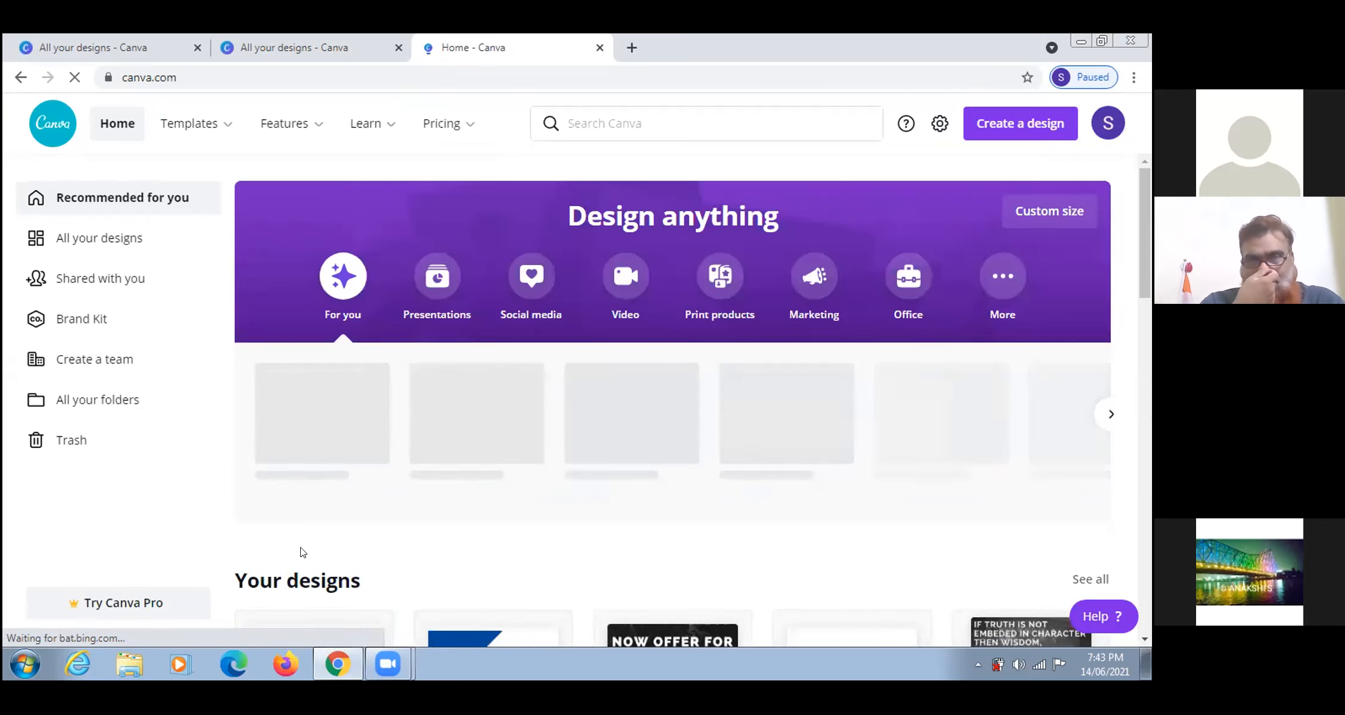
click(118, 240)
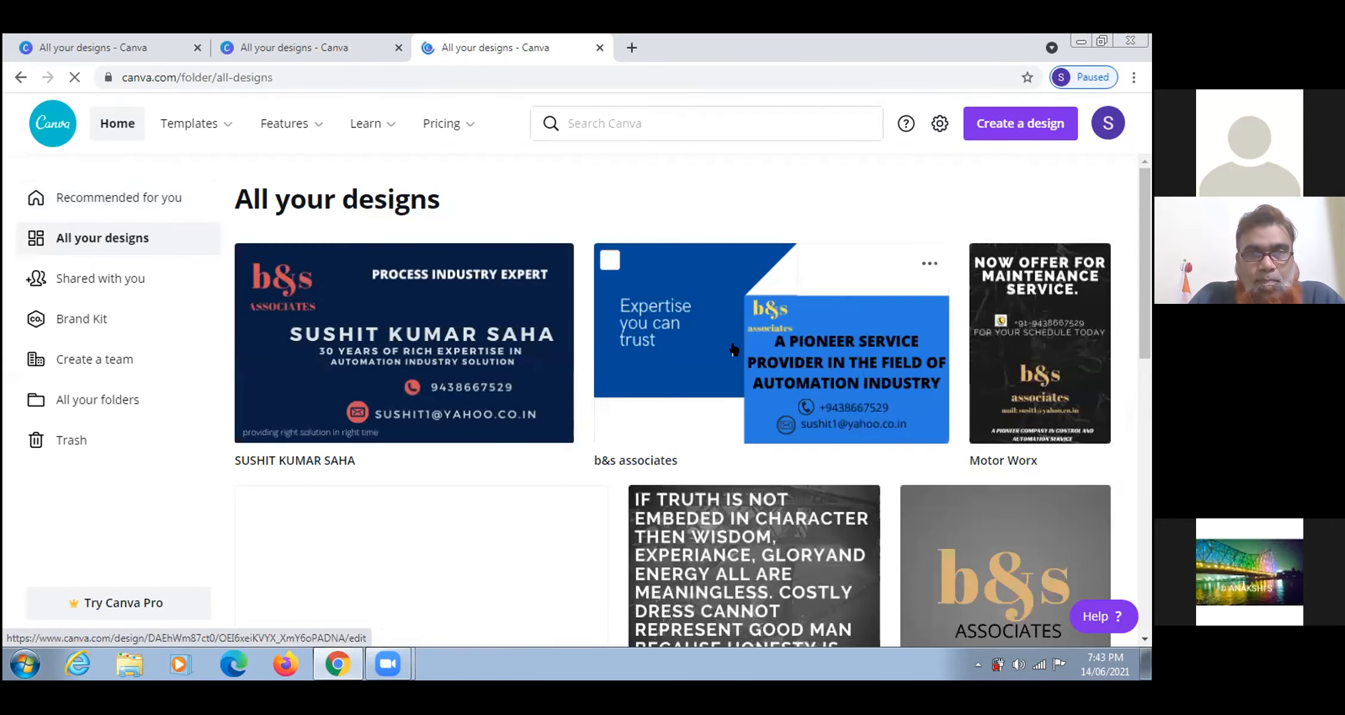
- Open the blue "Expertise you can trust" b&s associates design and return to the list of all designs
click(732, 344)
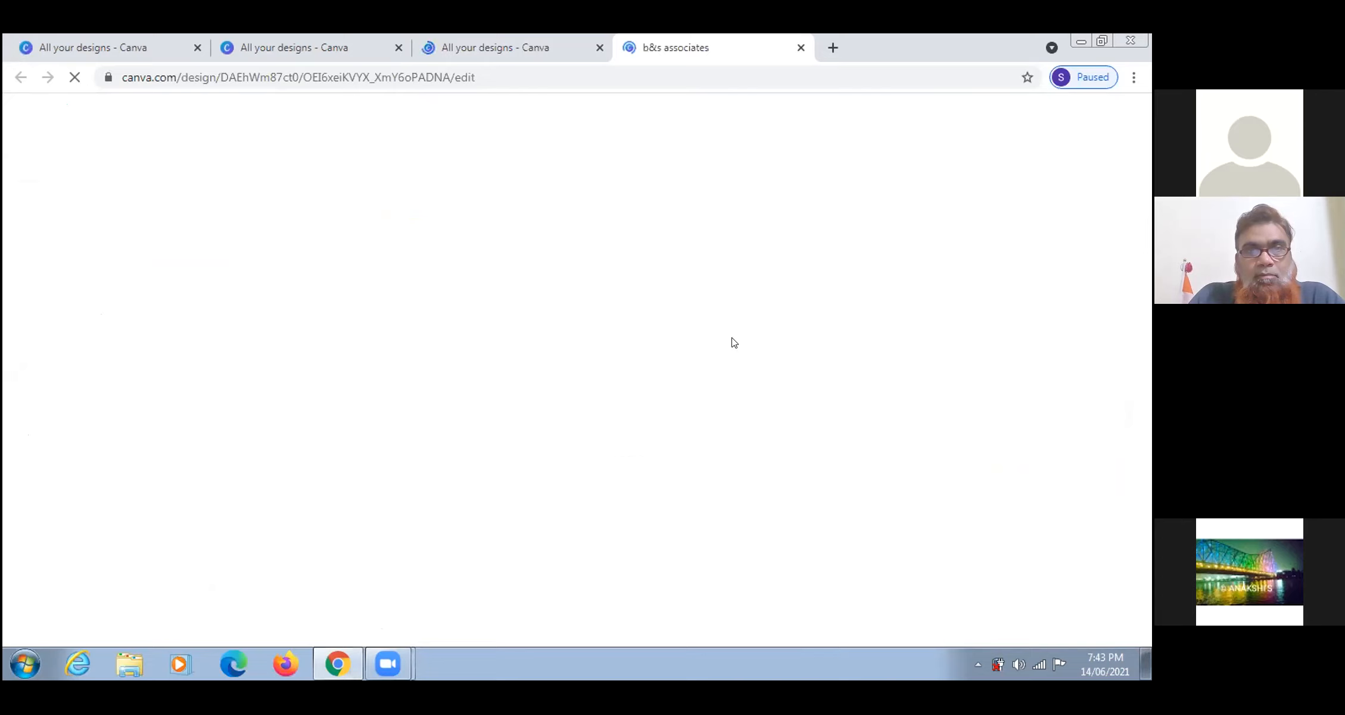
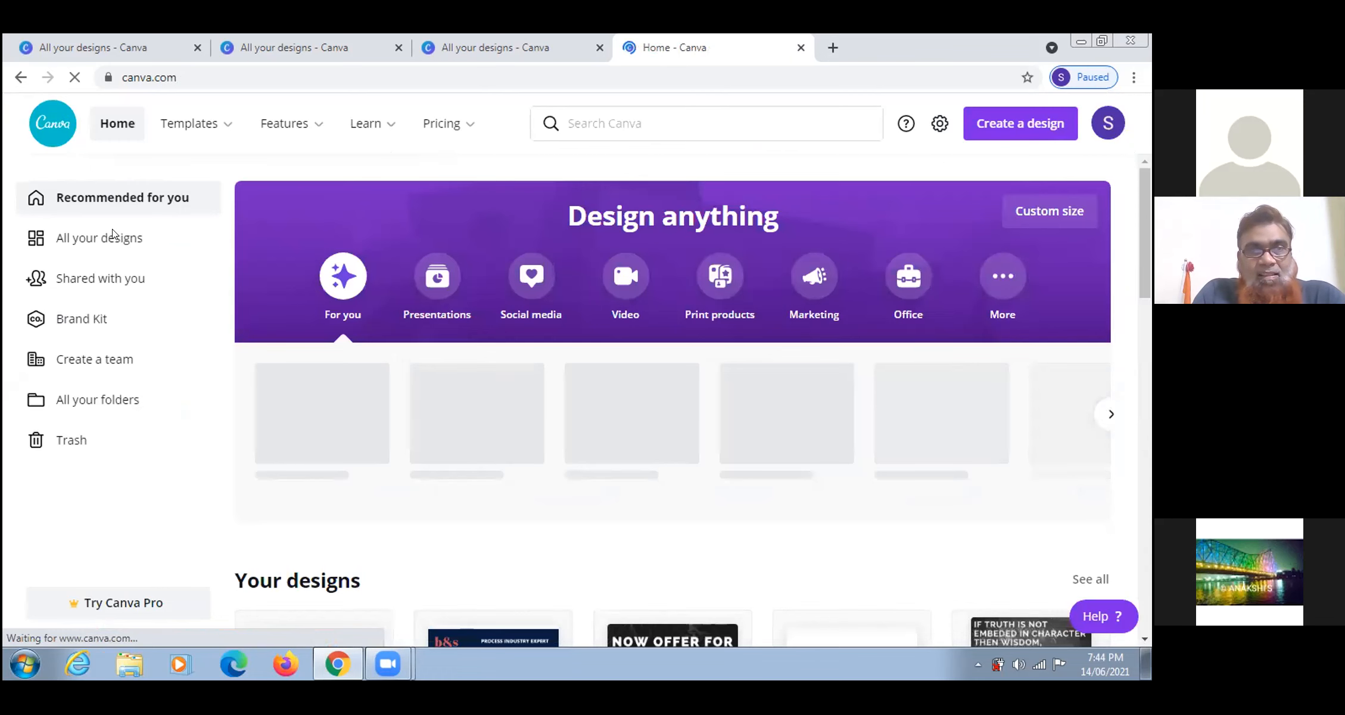
click(115, 238)
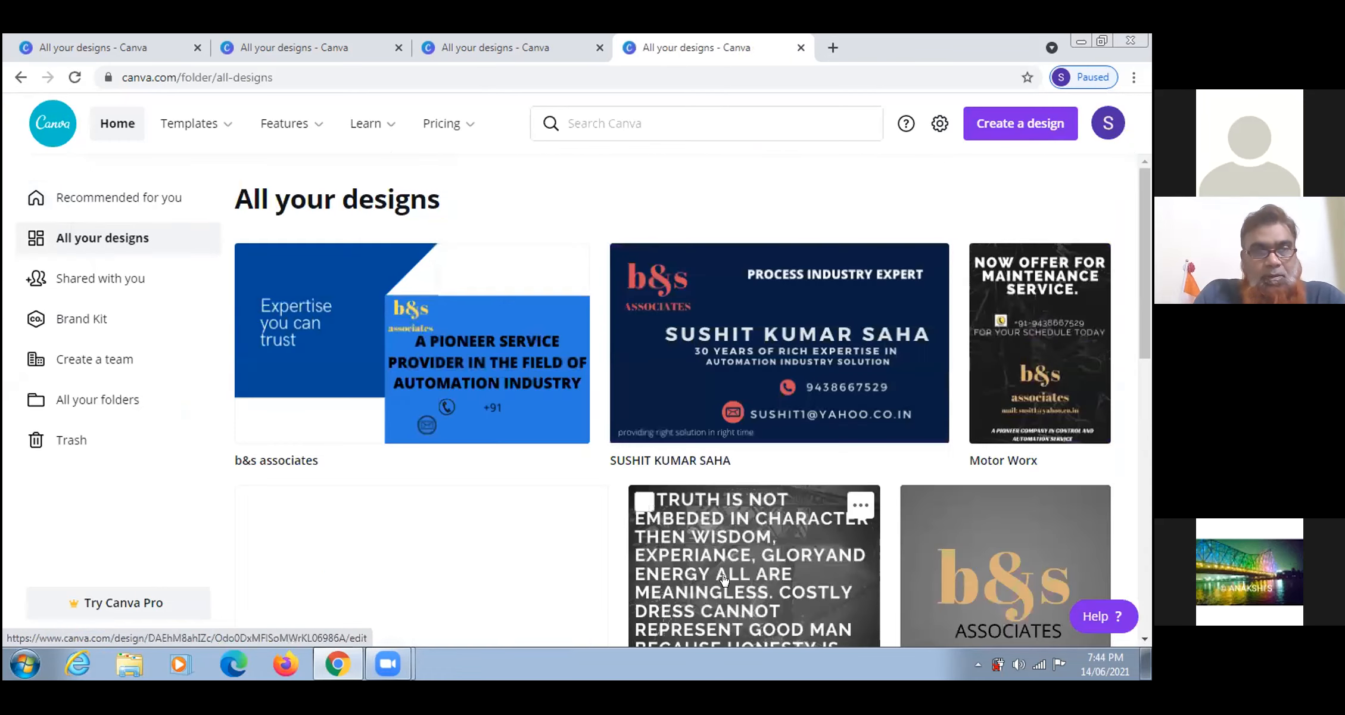
- Open the "IF TRUTH IS NOT EMBEDED IN CHARACTER" quote post and view both of its pages
click(722, 576)
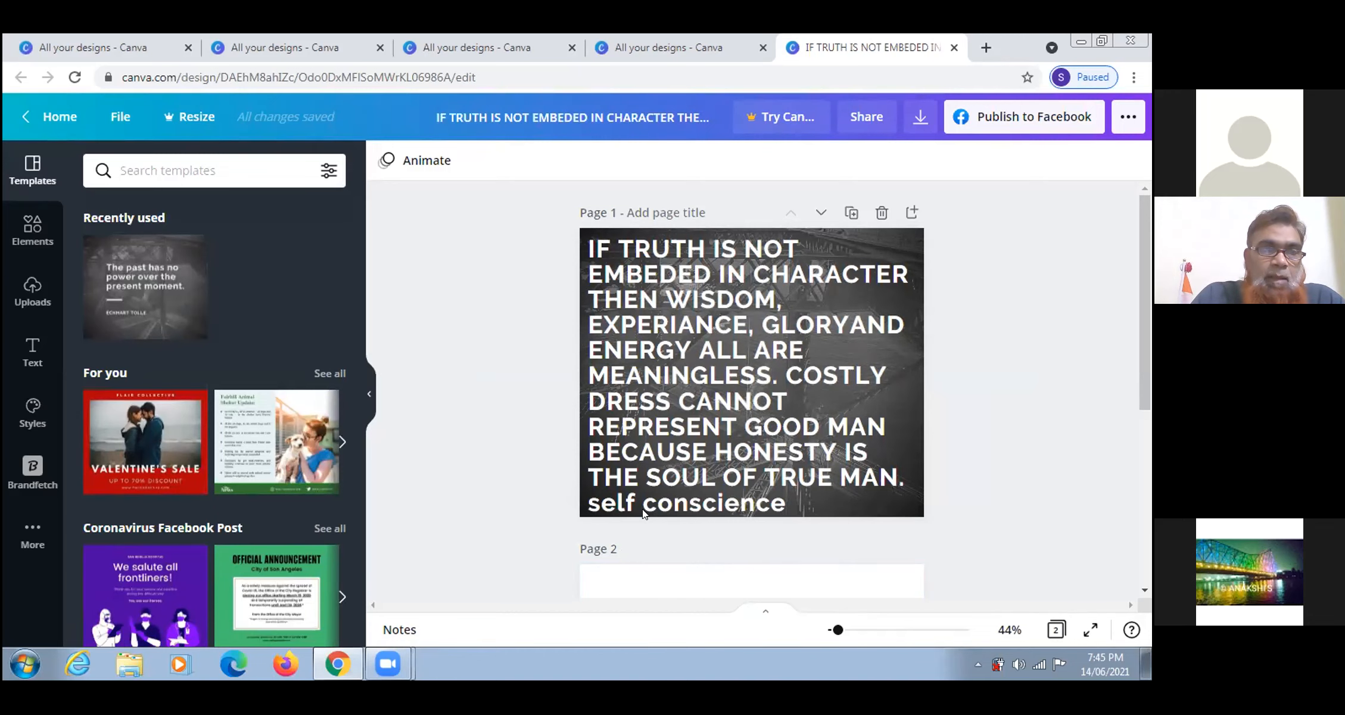
scroll(642, 510, down, 2)
scroll(643, 511, down, 2)
scroll(641, 510, down, 1)
scroll(508, 473, up, 3)
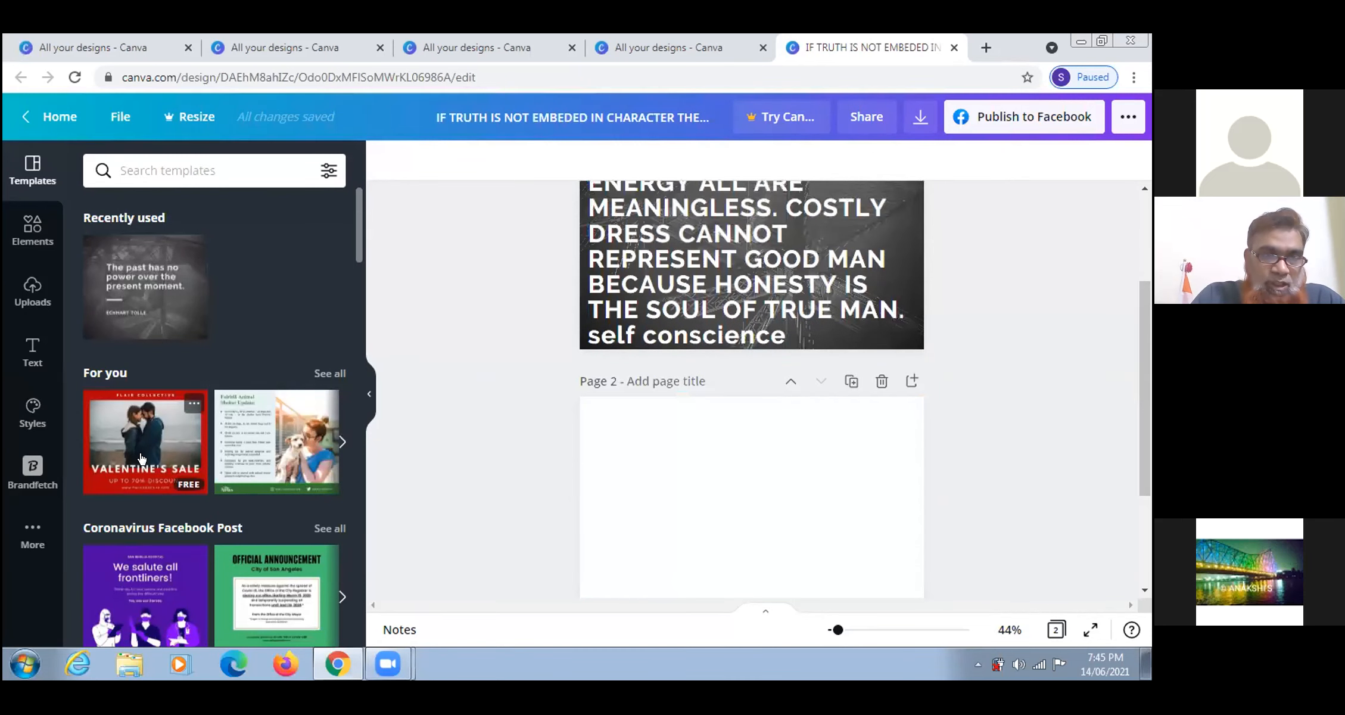
- Apply the "We salute all frontliners!" template from the Coronavirus Facebook Post category to the blank page 2
scroll(141, 457, down, 3)
scroll(141, 457, down, 1)
scroll(131, 471, up, 3)
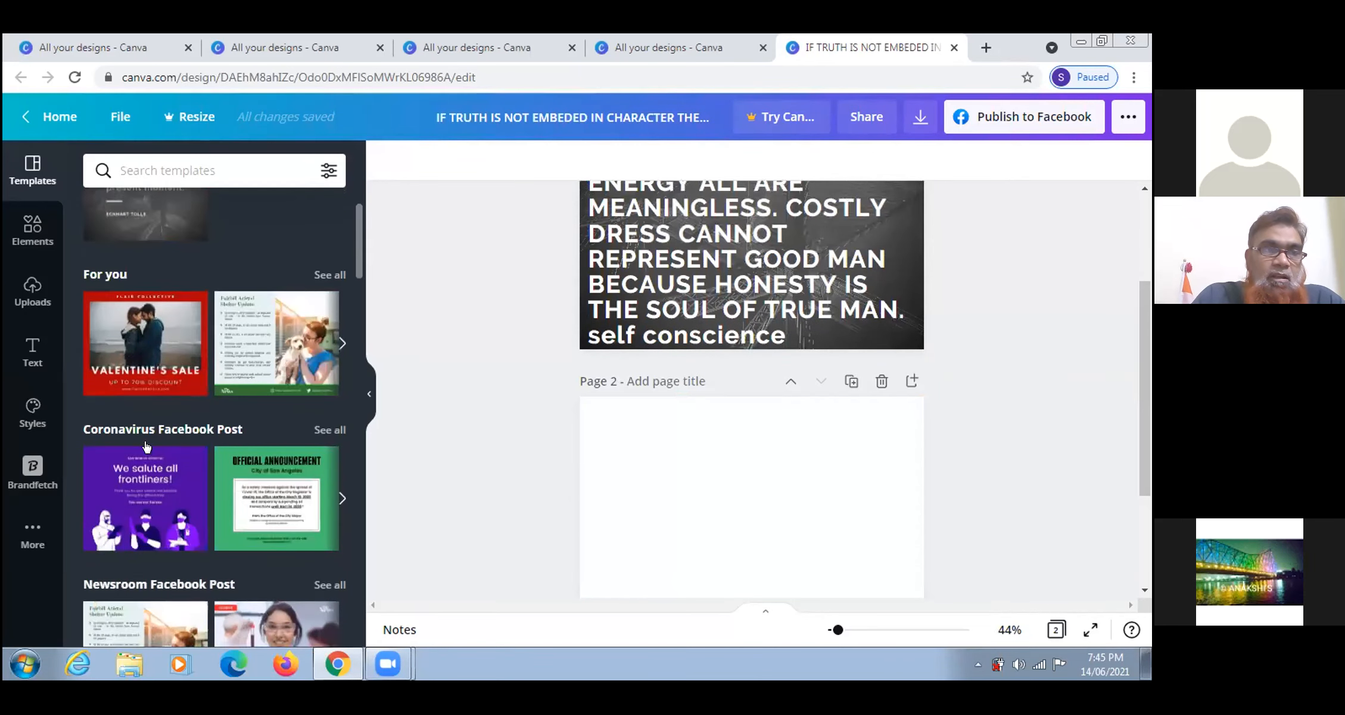
click(121, 486)
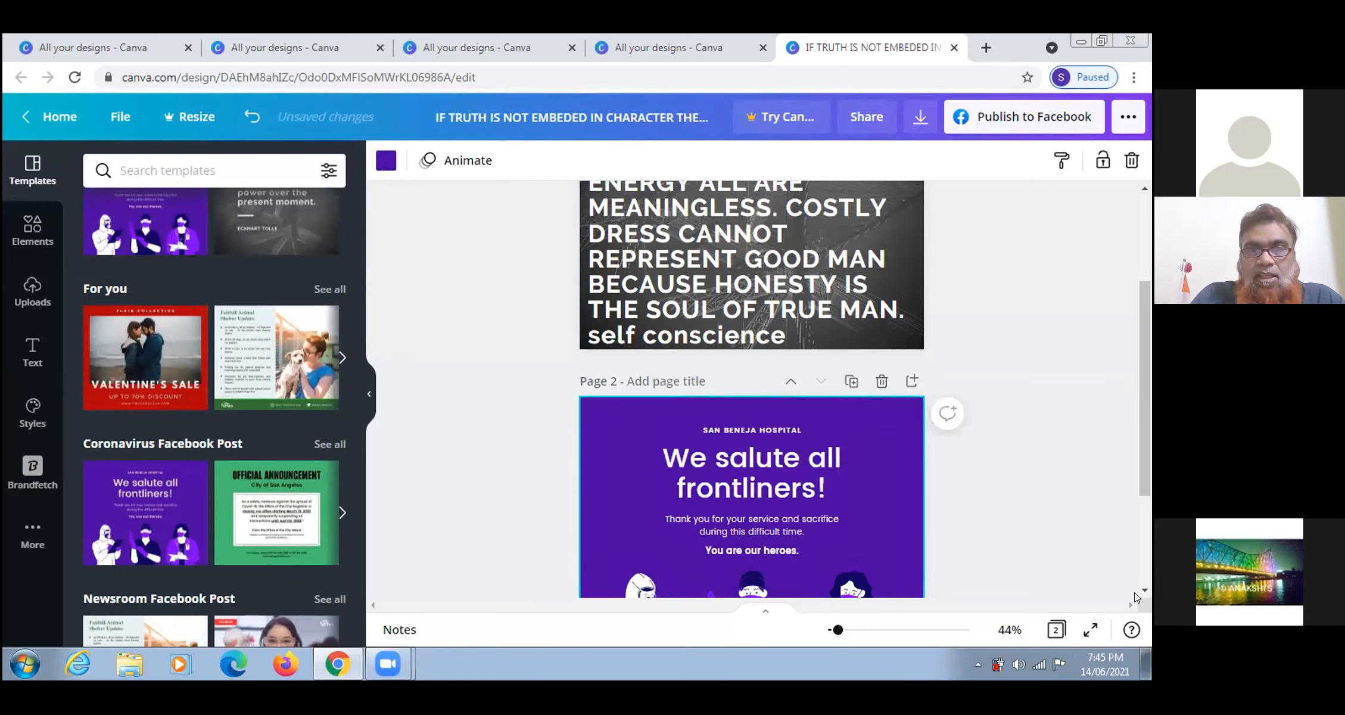
scroll(1138, 589, down, 3)
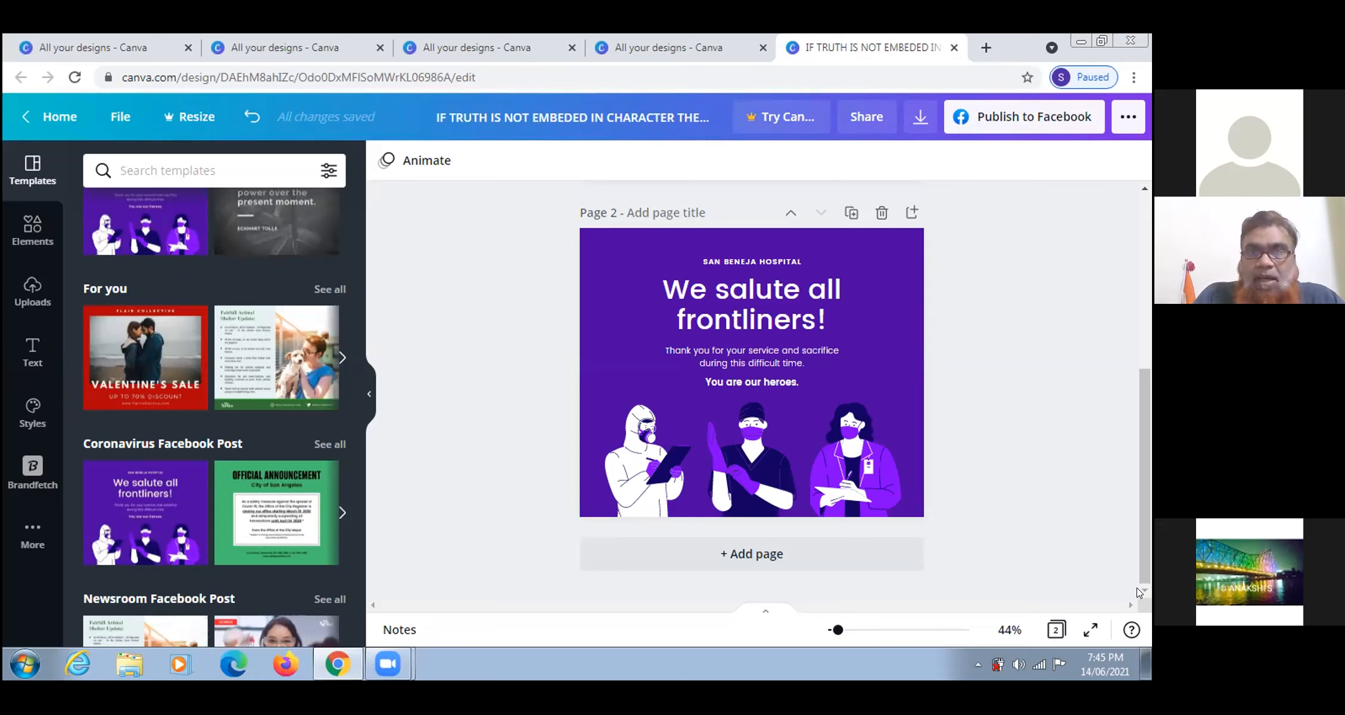
- Save the quote post design and return to the list of all designs
click(120, 113)
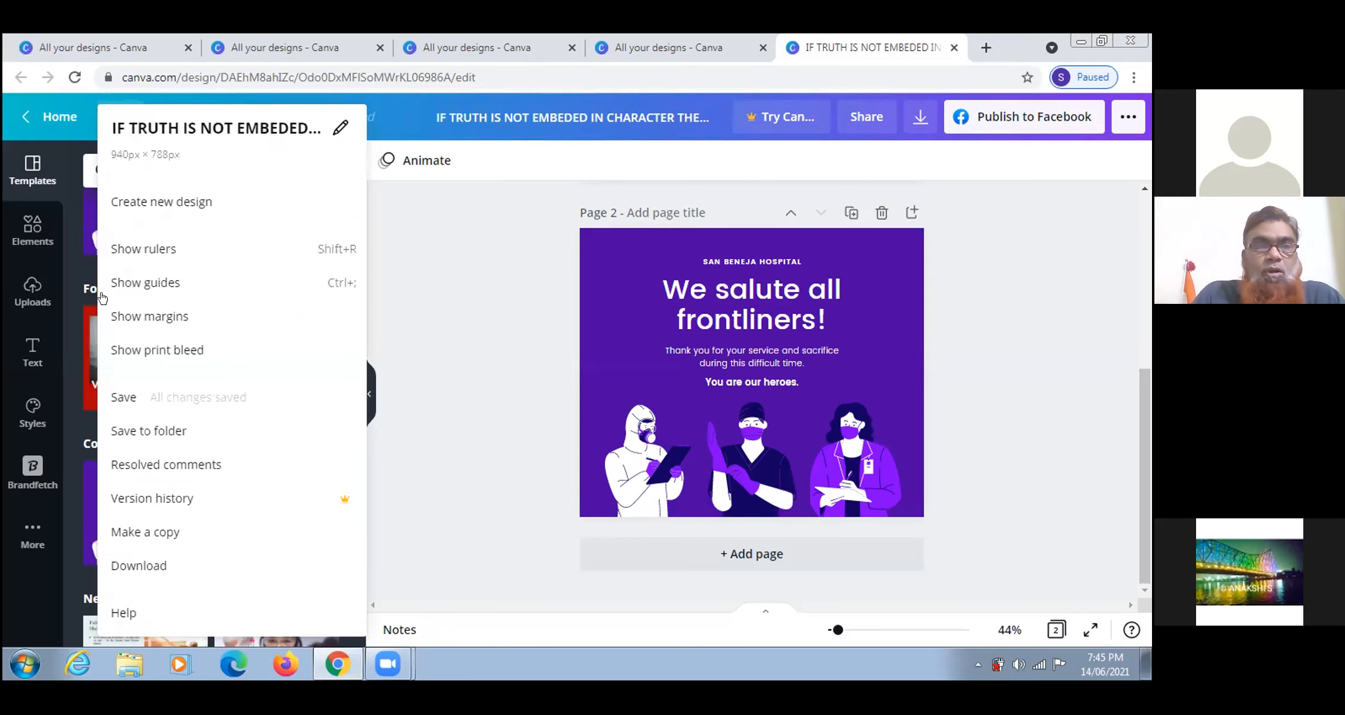
click(119, 398)
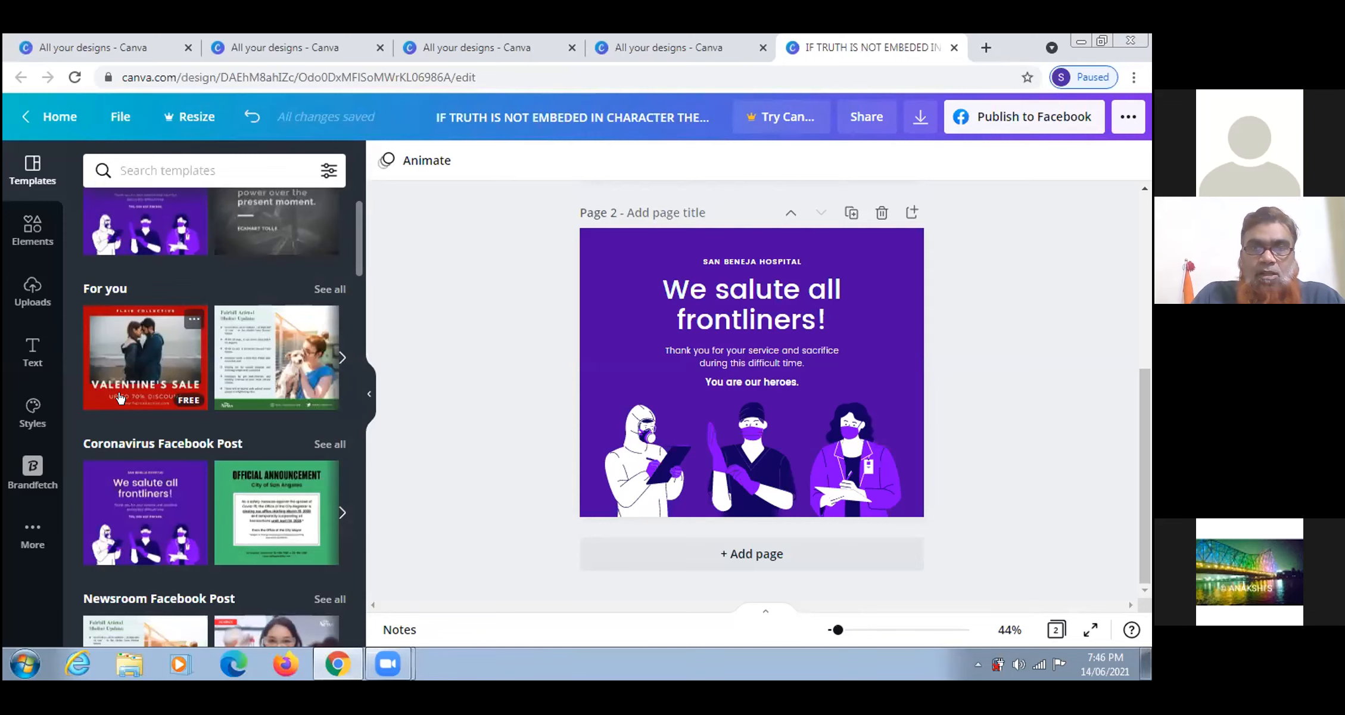
click(63, 118)
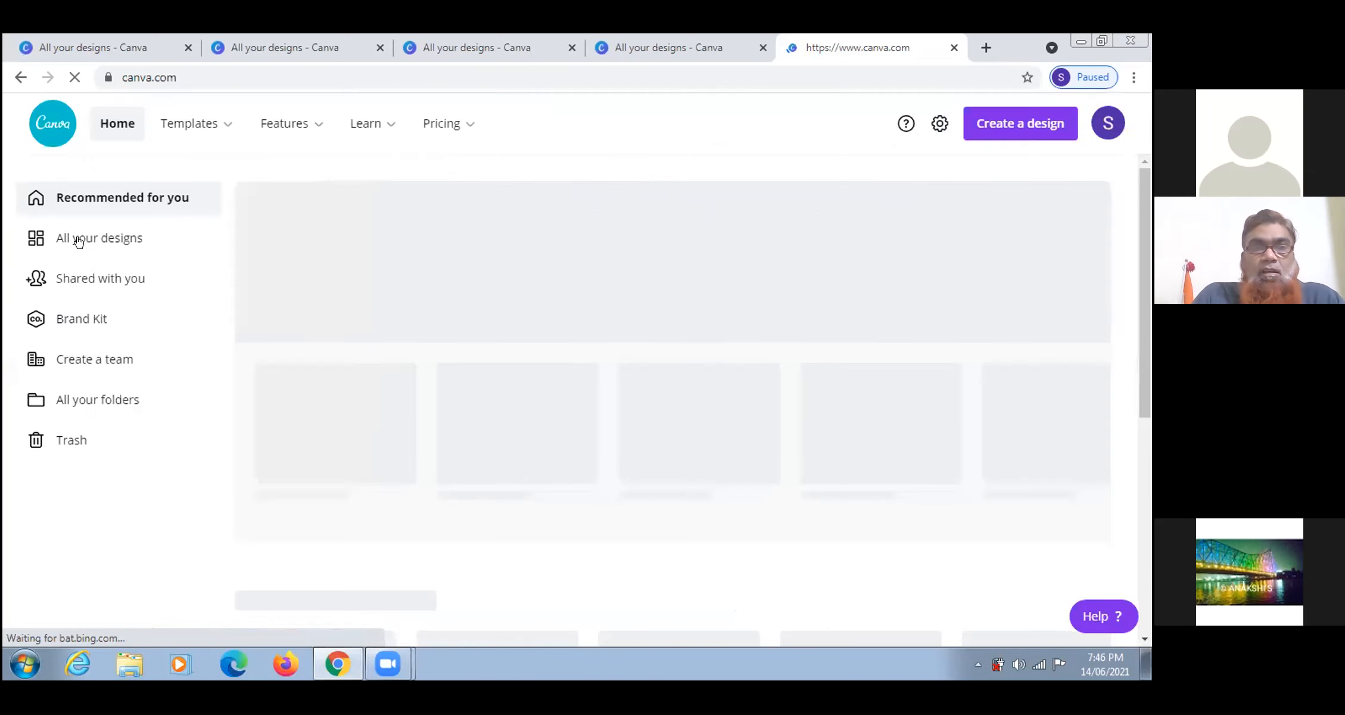
click(78, 240)
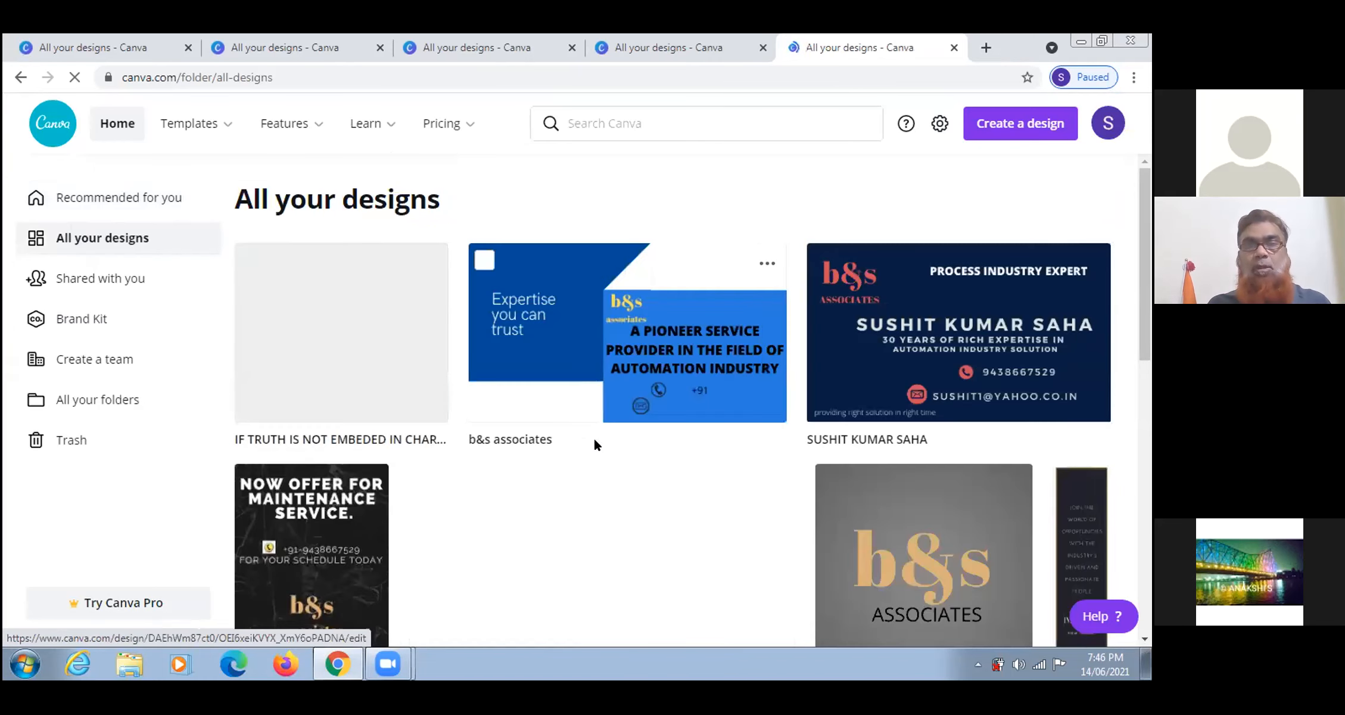
- Open the Motor Worx maintenance service flyer from the list of all designs
scroll(594, 441, down, 2)
scroll(592, 445, down, 1)
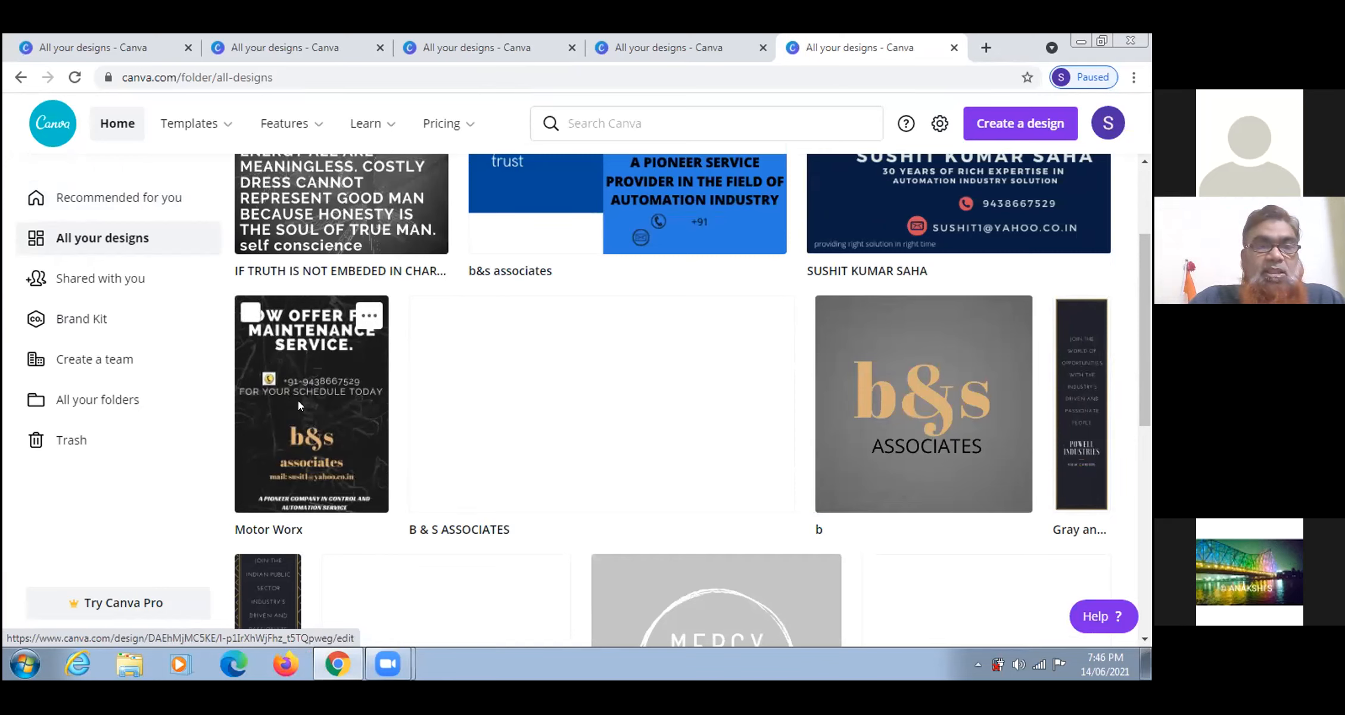
click(298, 403)
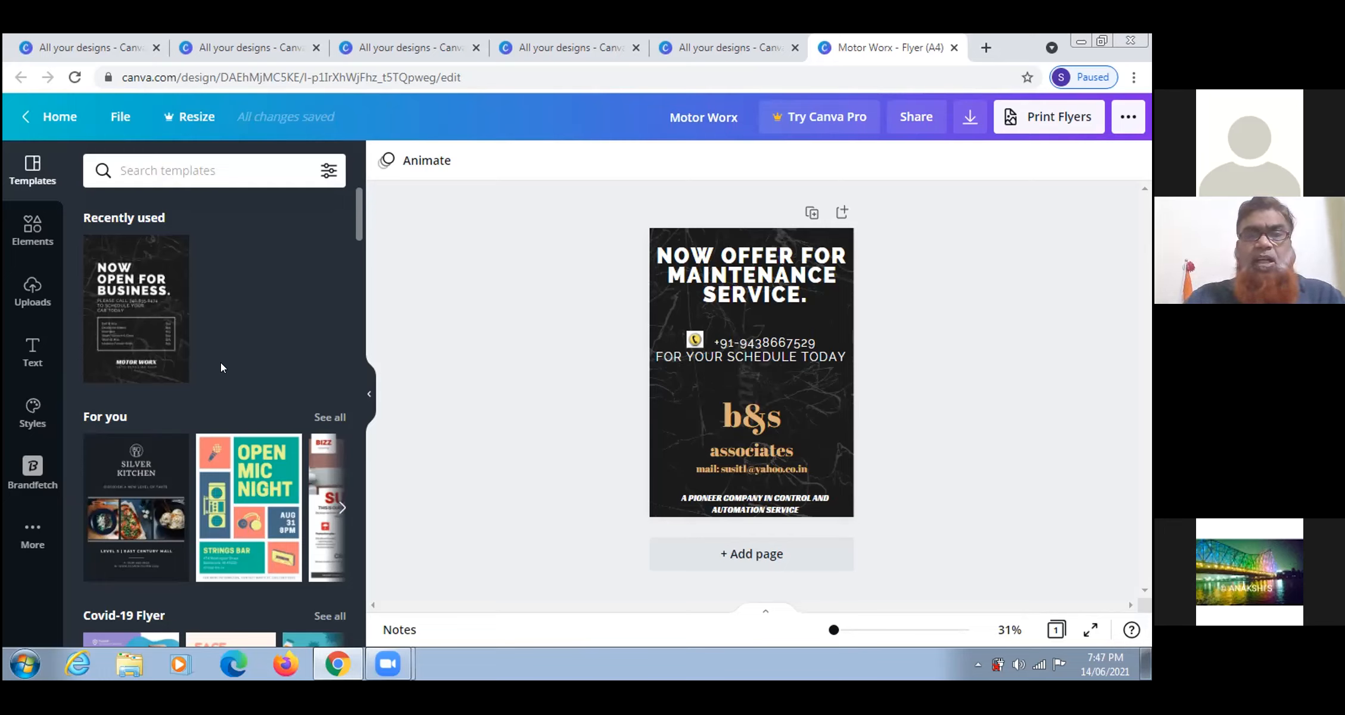
- Leave the flyer for the home page and look over the recent items under Your designs
click(62, 117)
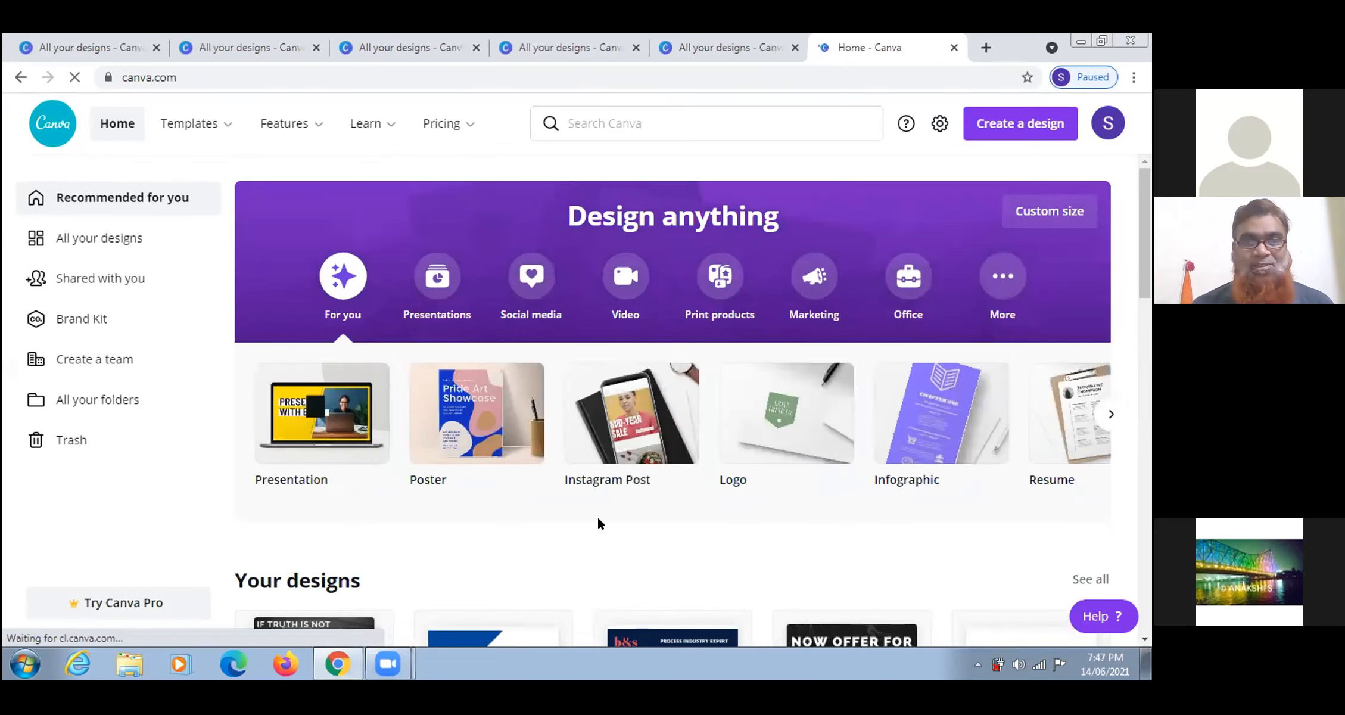
scroll(598, 519, down, 3)
scroll(599, 523, down, 3)
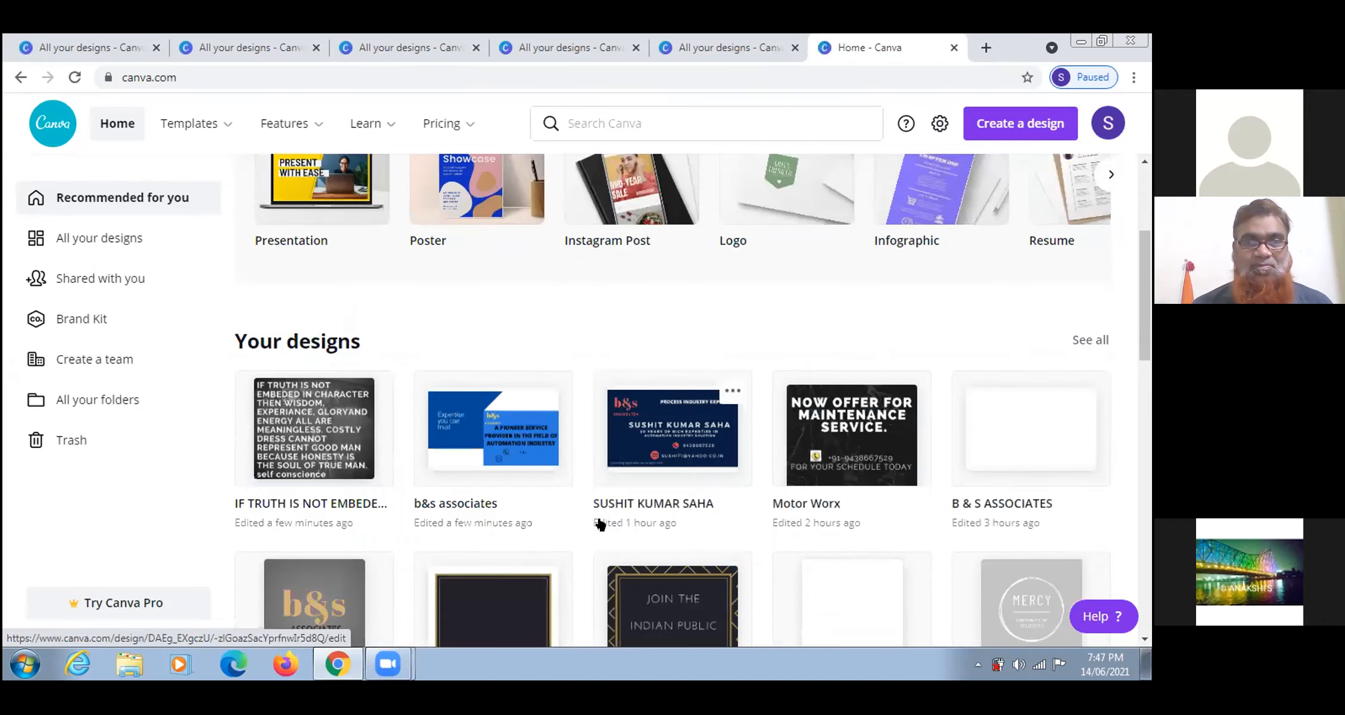
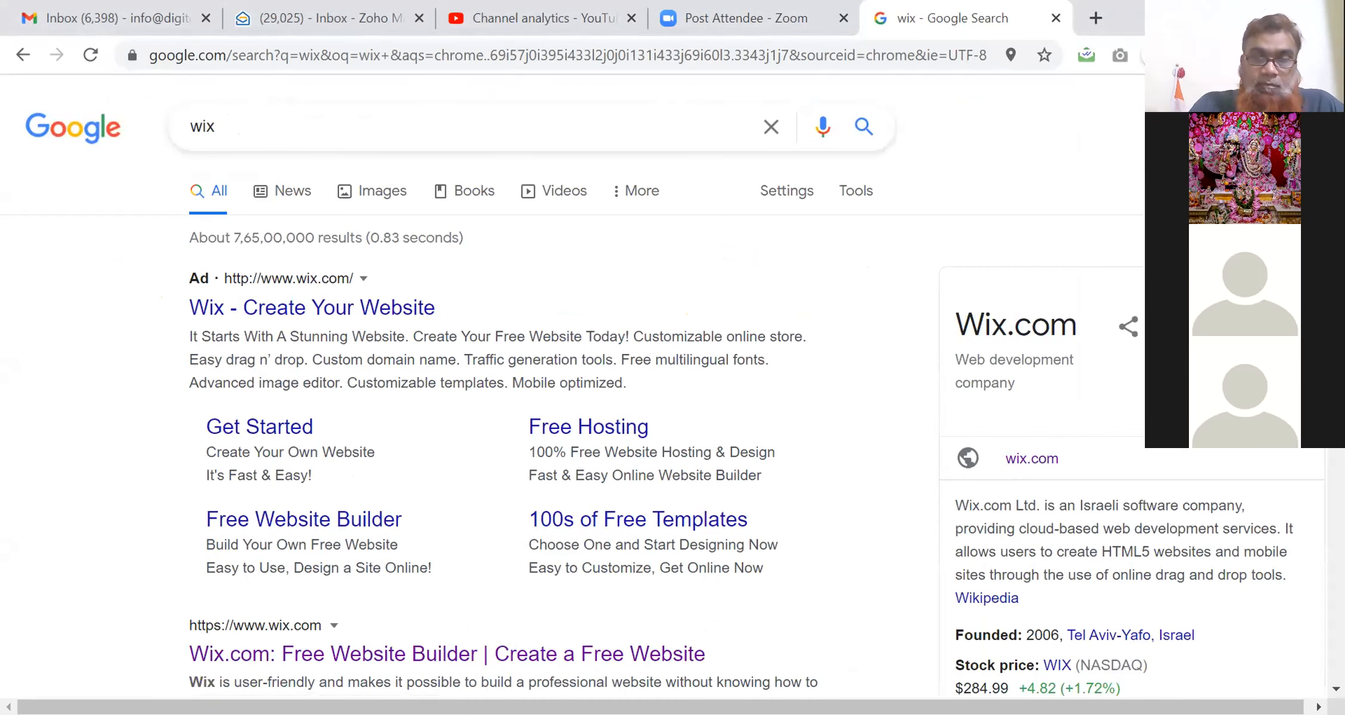
- Open the Wix.com free website builder page from the Google search results
scroll(294, 429, down, 4)
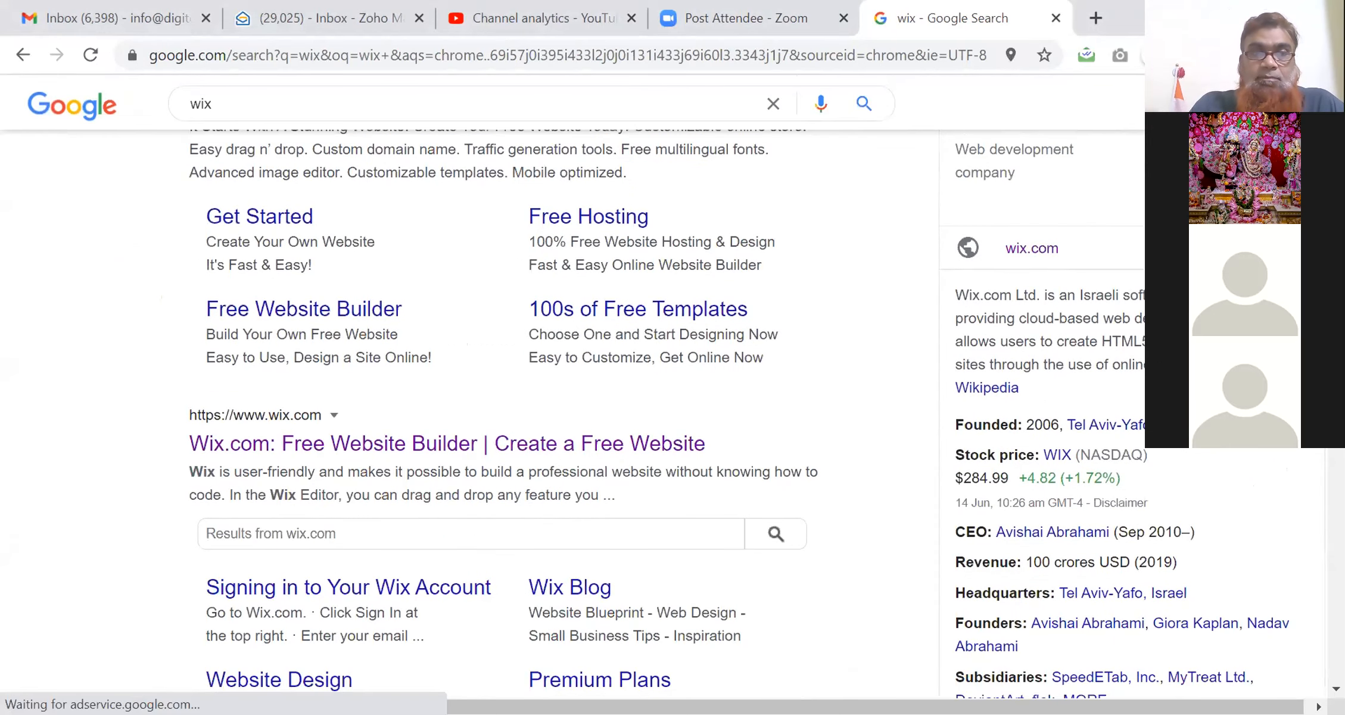
click(386, 446)
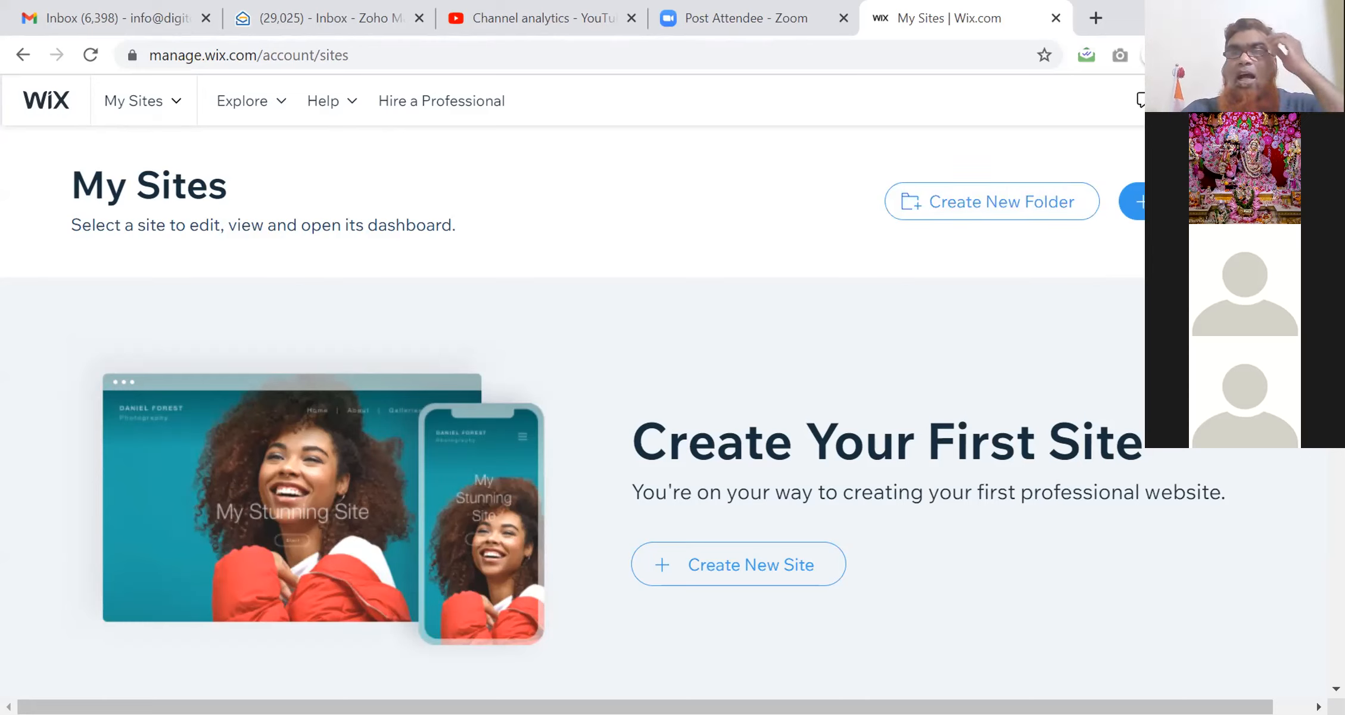
- Look over the My Sites page, the account options and the list of last opened sites
mouse_move(1258, 100)
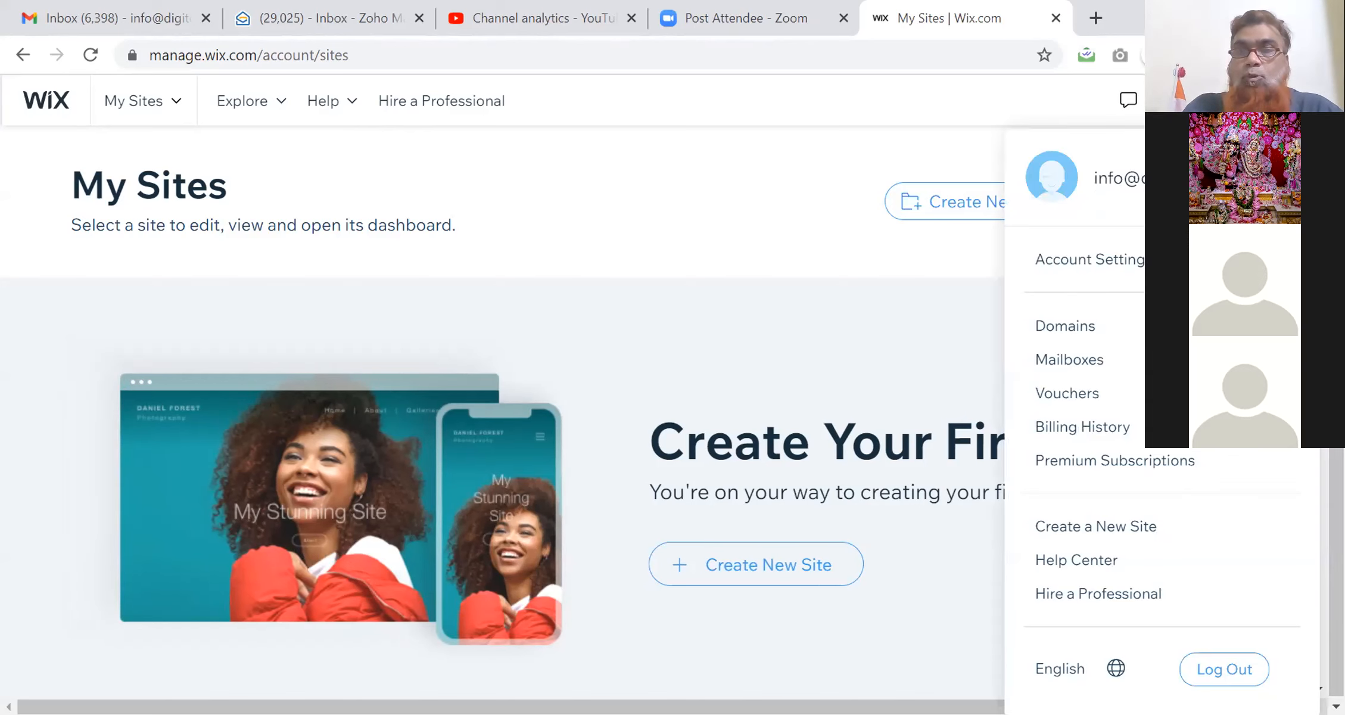
scroll(503, 417, down, 5)
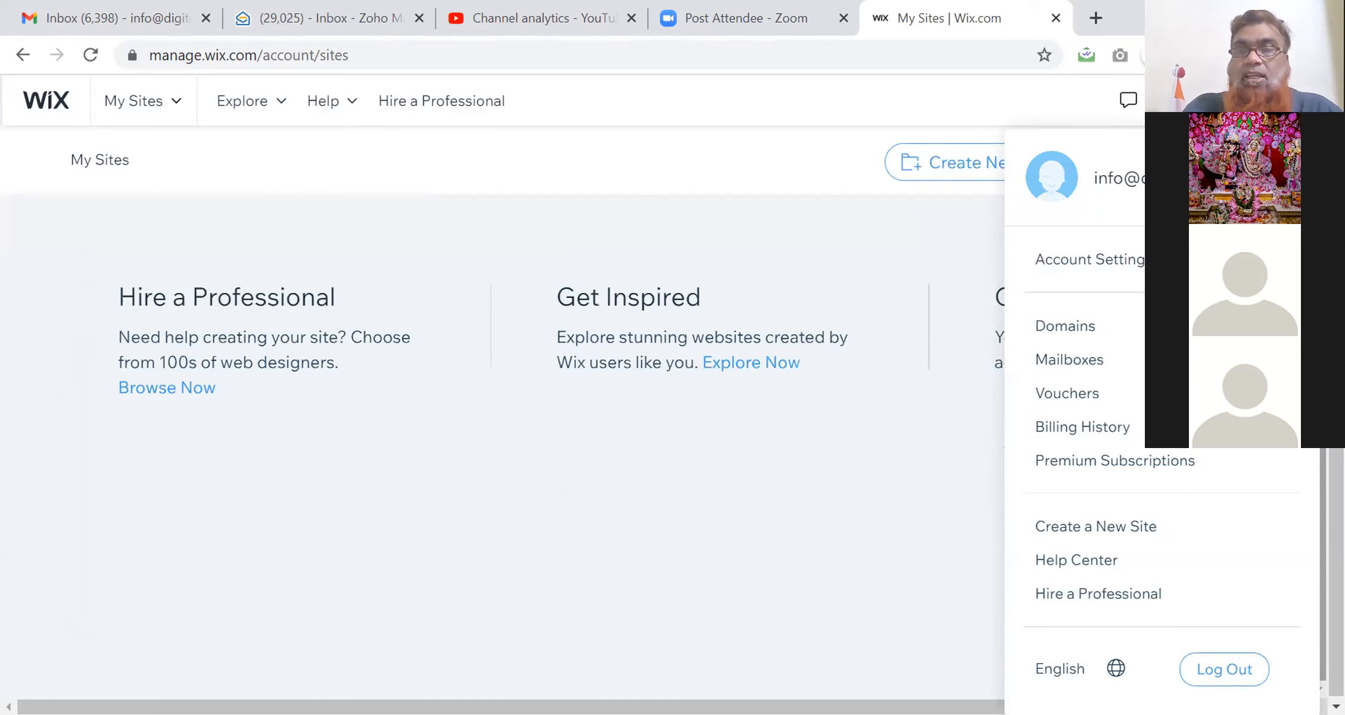
right_click(1016, 369)
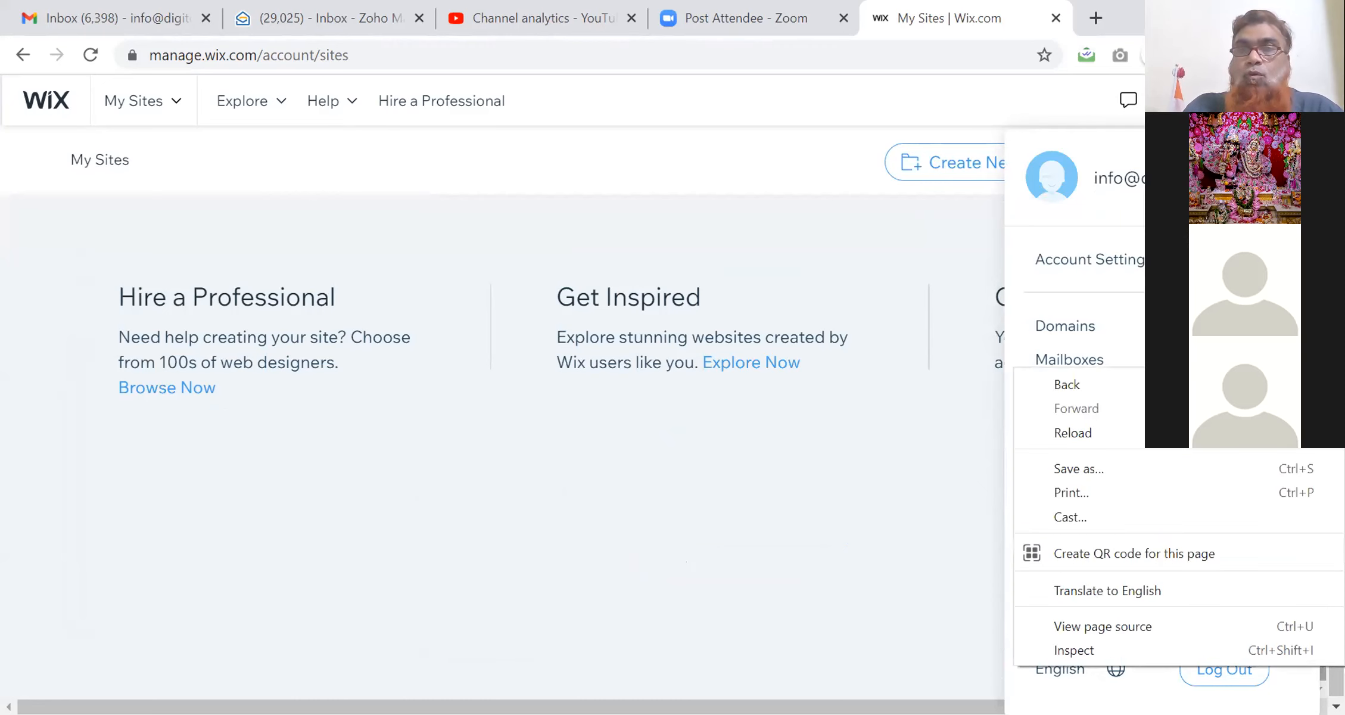
scroll(1015, 368, up, 5)
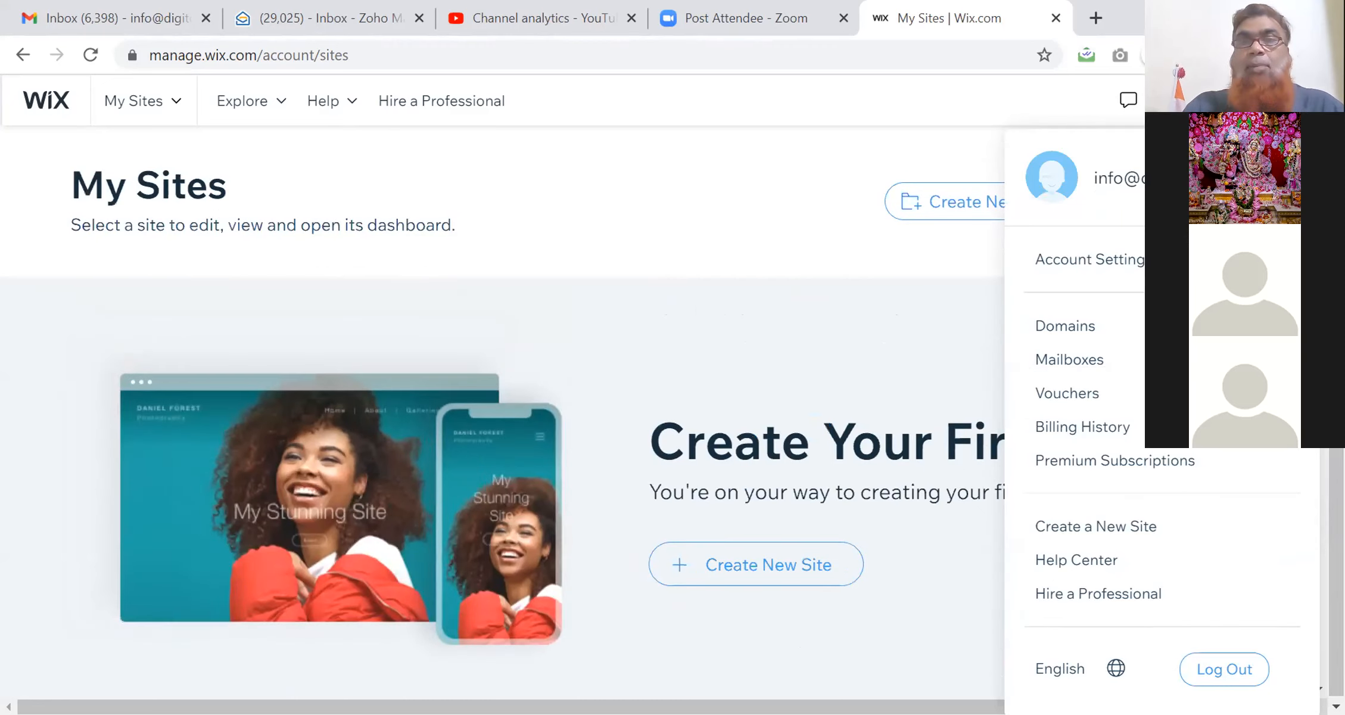
click(691, 190)
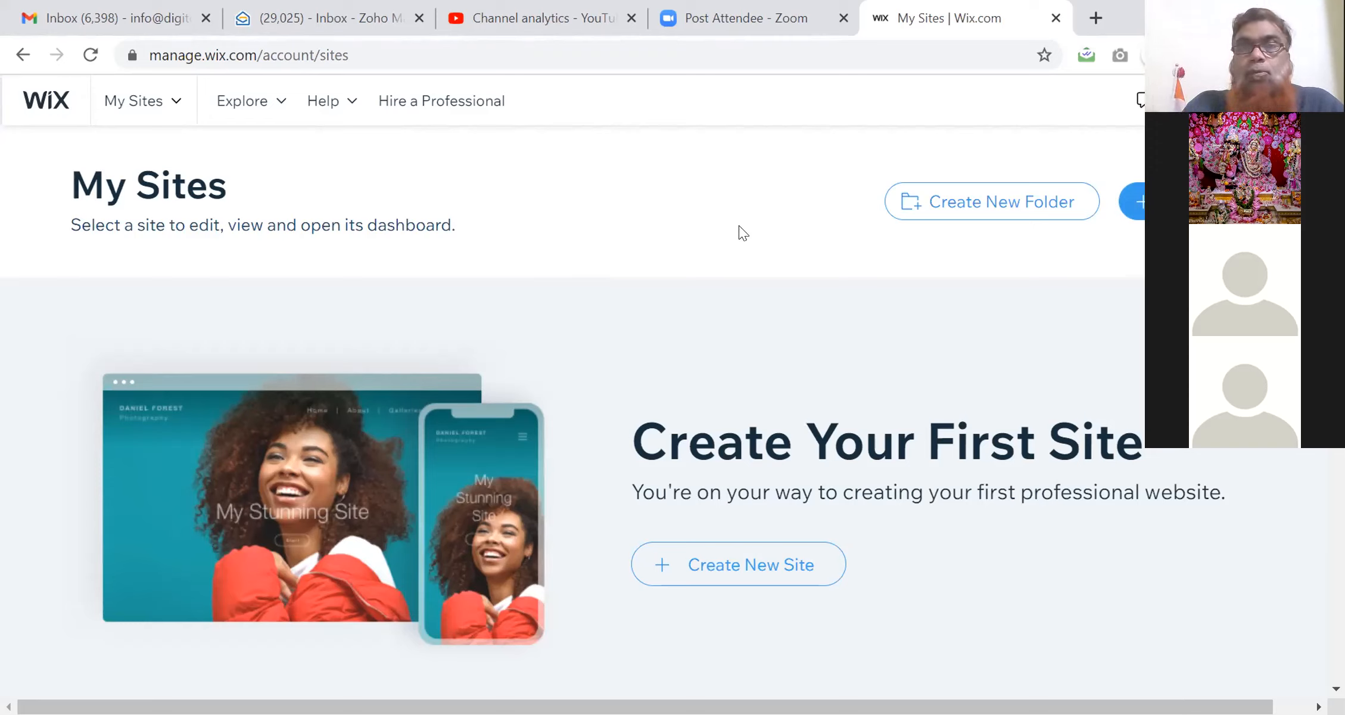
click(162, 119)
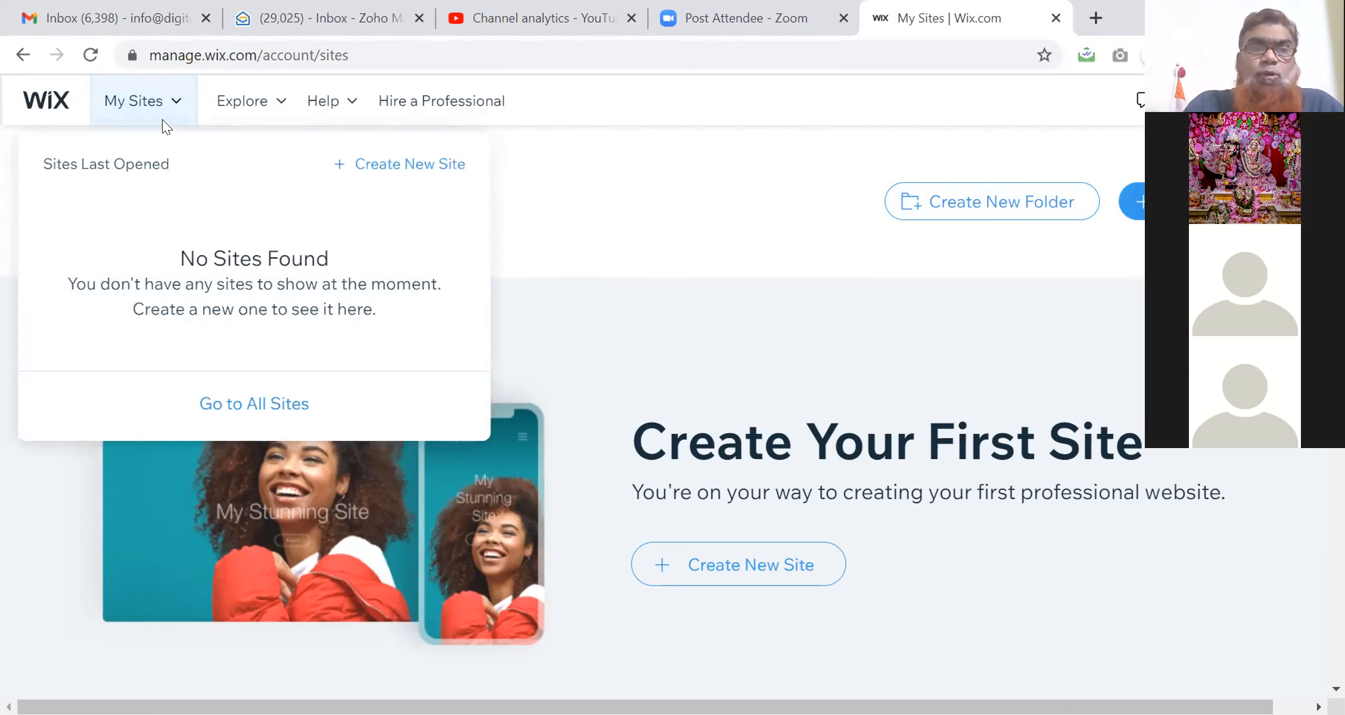
click(537, 202)
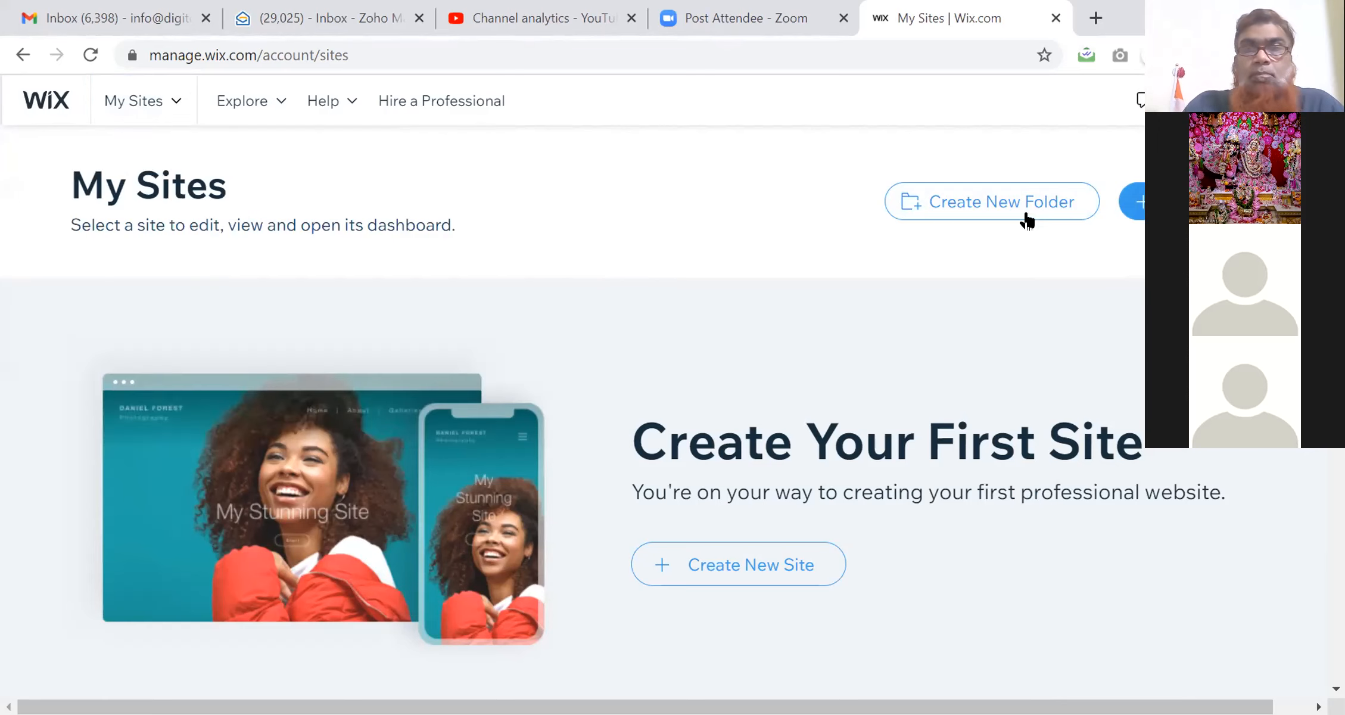
- Start a new site and choose Beauty & Wellness as the kind of website
click(1132, 202)
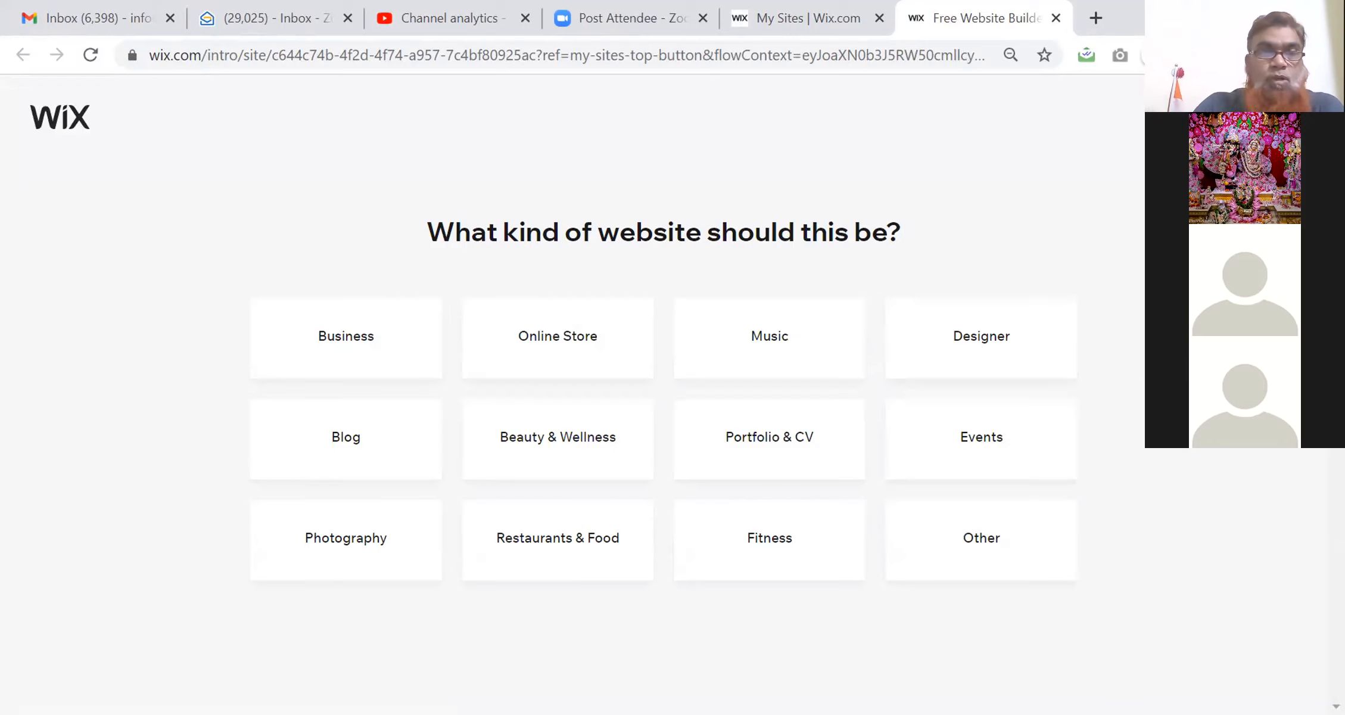
click(995, 361)
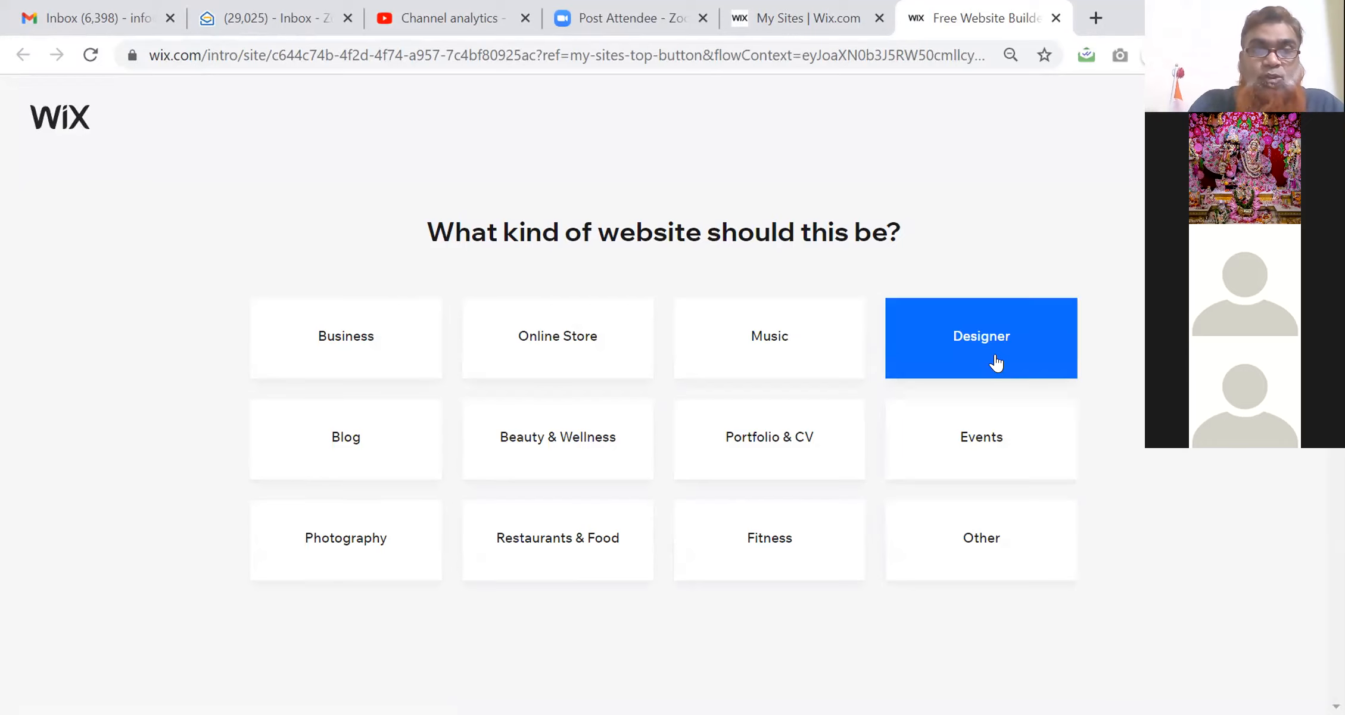
click(557, 440)
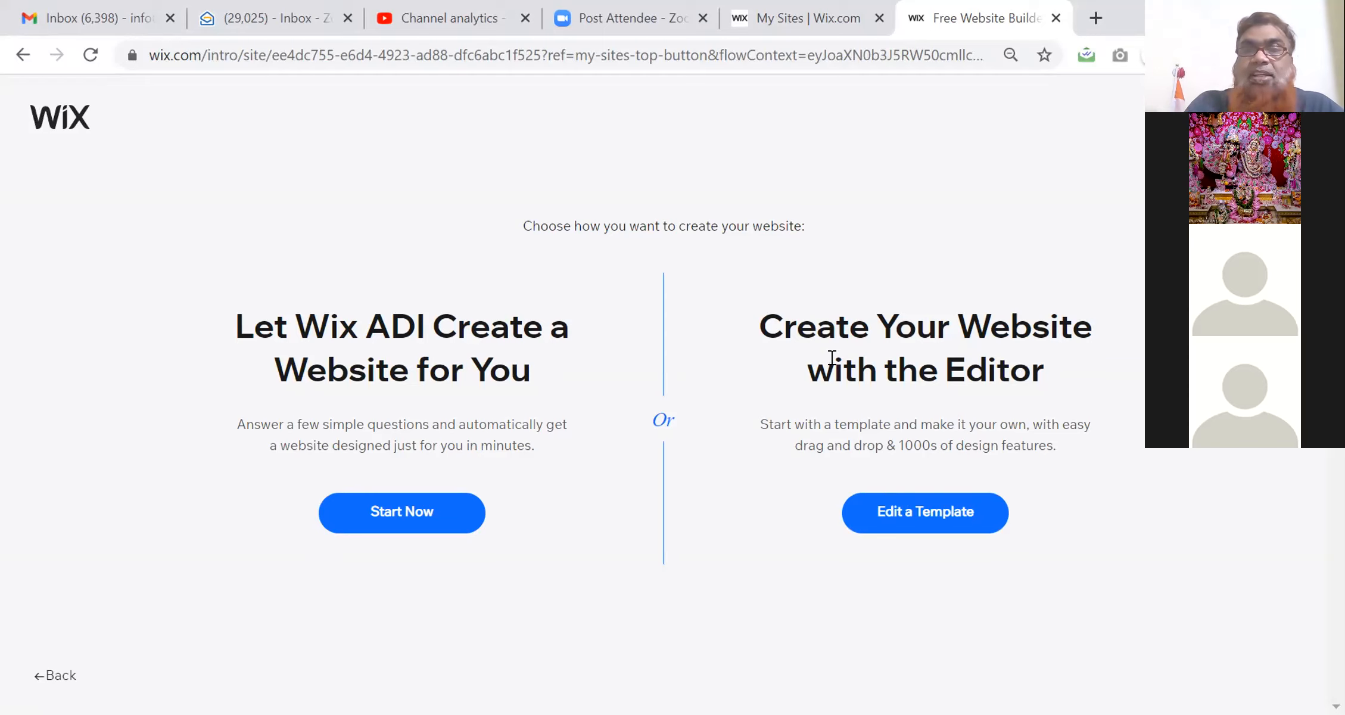
- Choose to create the website with the Editor by starting from a template
mouse_move(772, 326)
mouse_down()
mouse_move(1028, 369)
mouse_move(755, 326)
mouse_up()
click(773, 335)
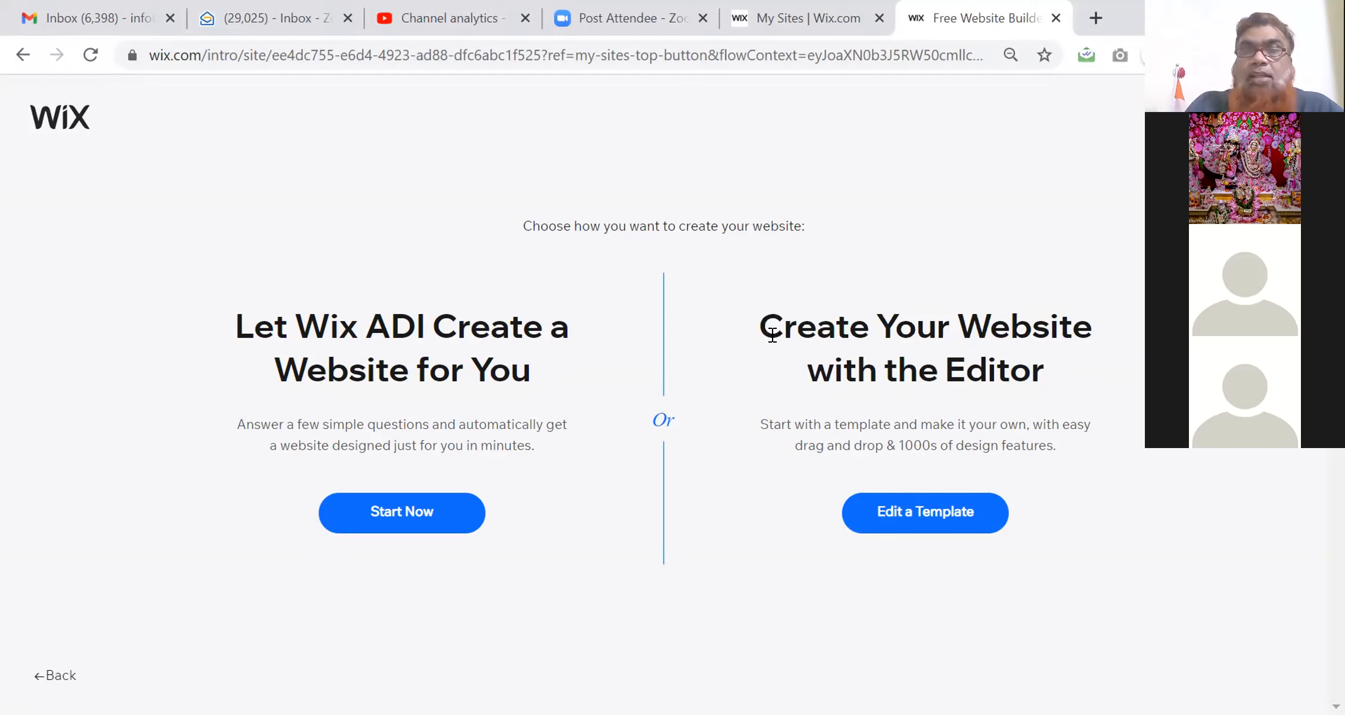
drag(762, 318, 1055, 415)
click(1044, 396)
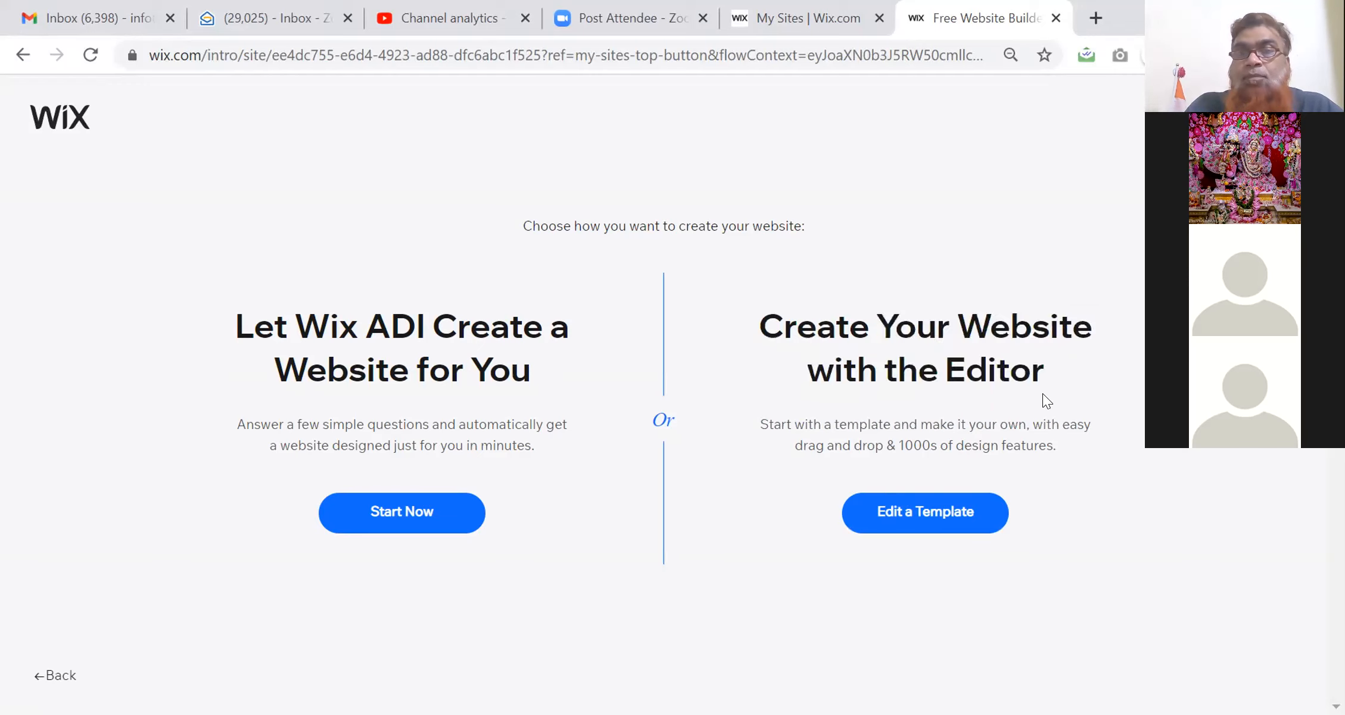
click(949, 526)
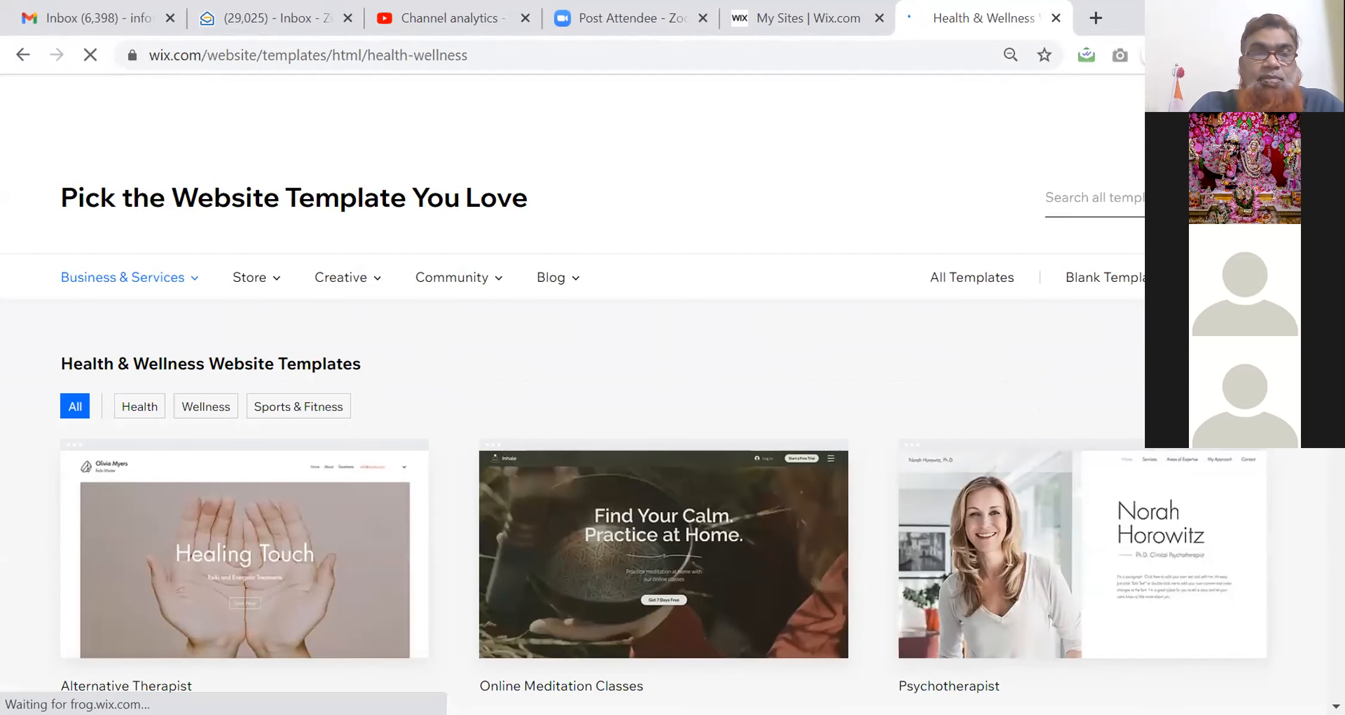
- Open the Online Yoga Classes template from the Health & Wellness templates for editing, and close the YouTube Channel analytics page
scroll(349, 372, down, 4)
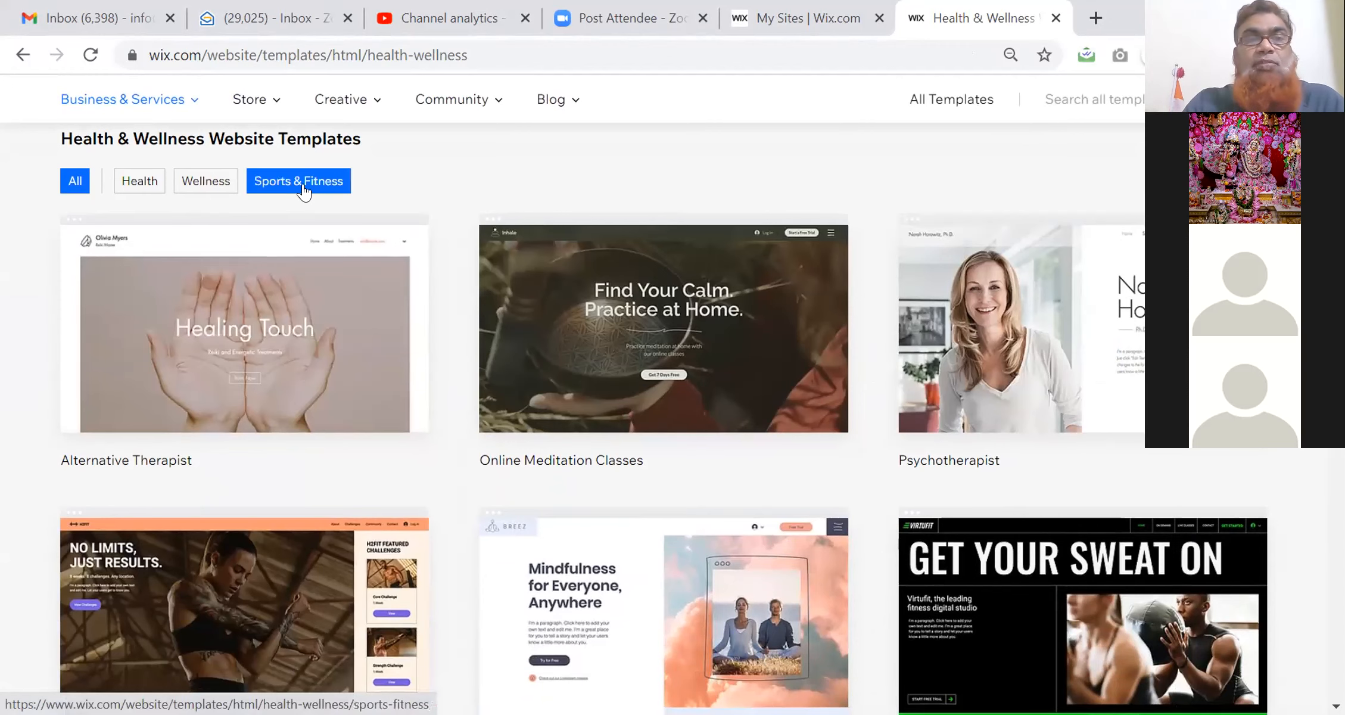
scroll(449, 176, down, 4)
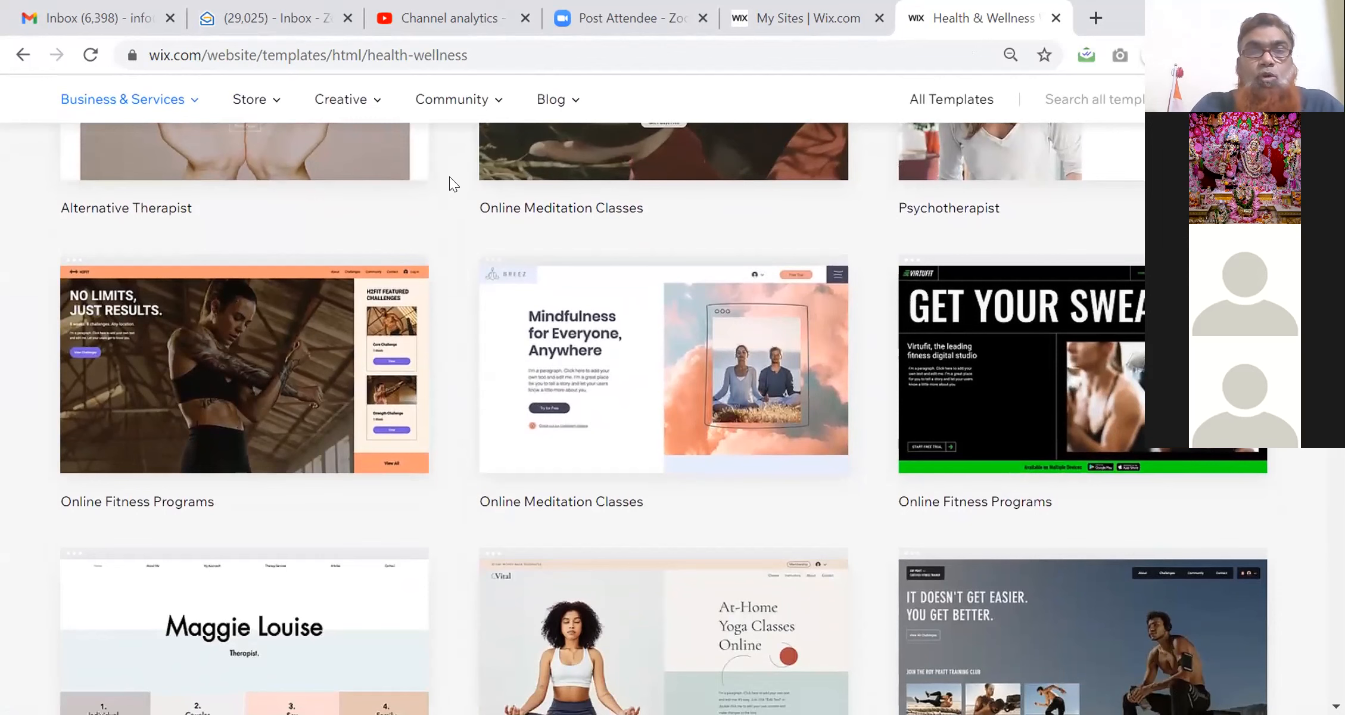
scroll(448, 177, down, 4)
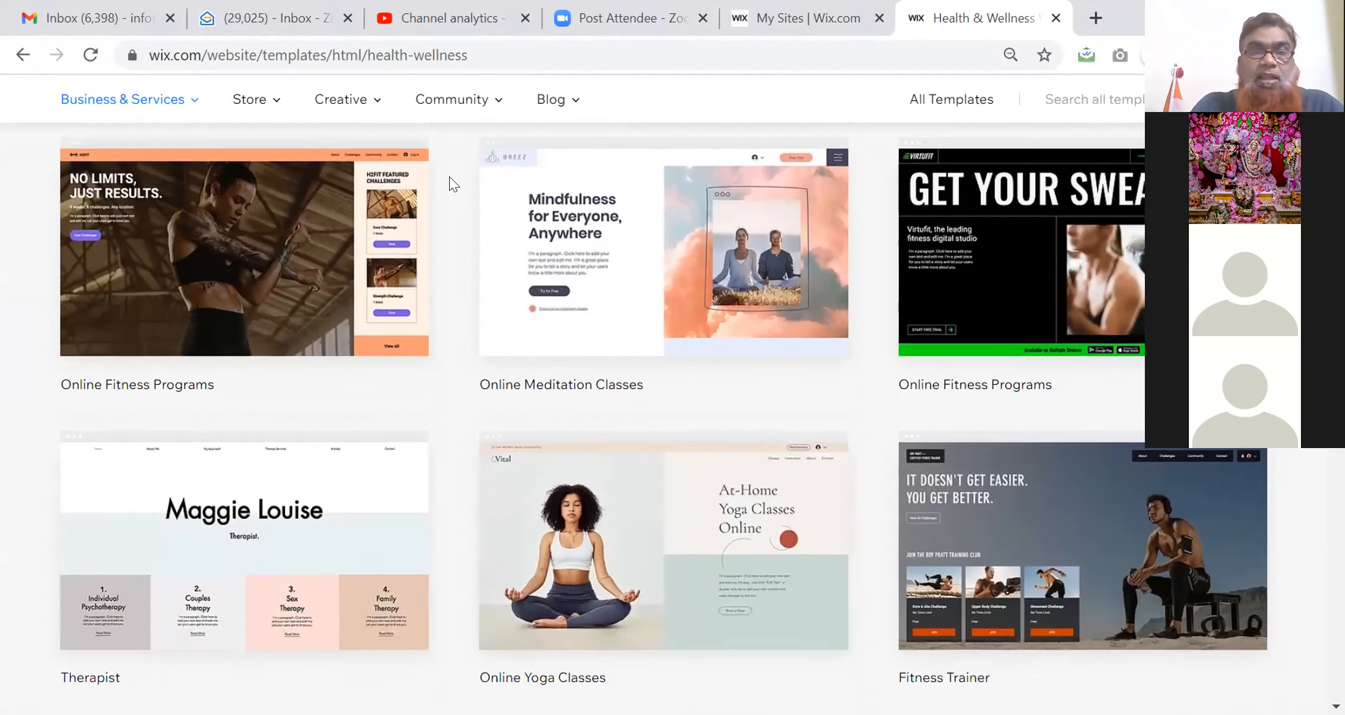
scroll(449, 176, down, 1)
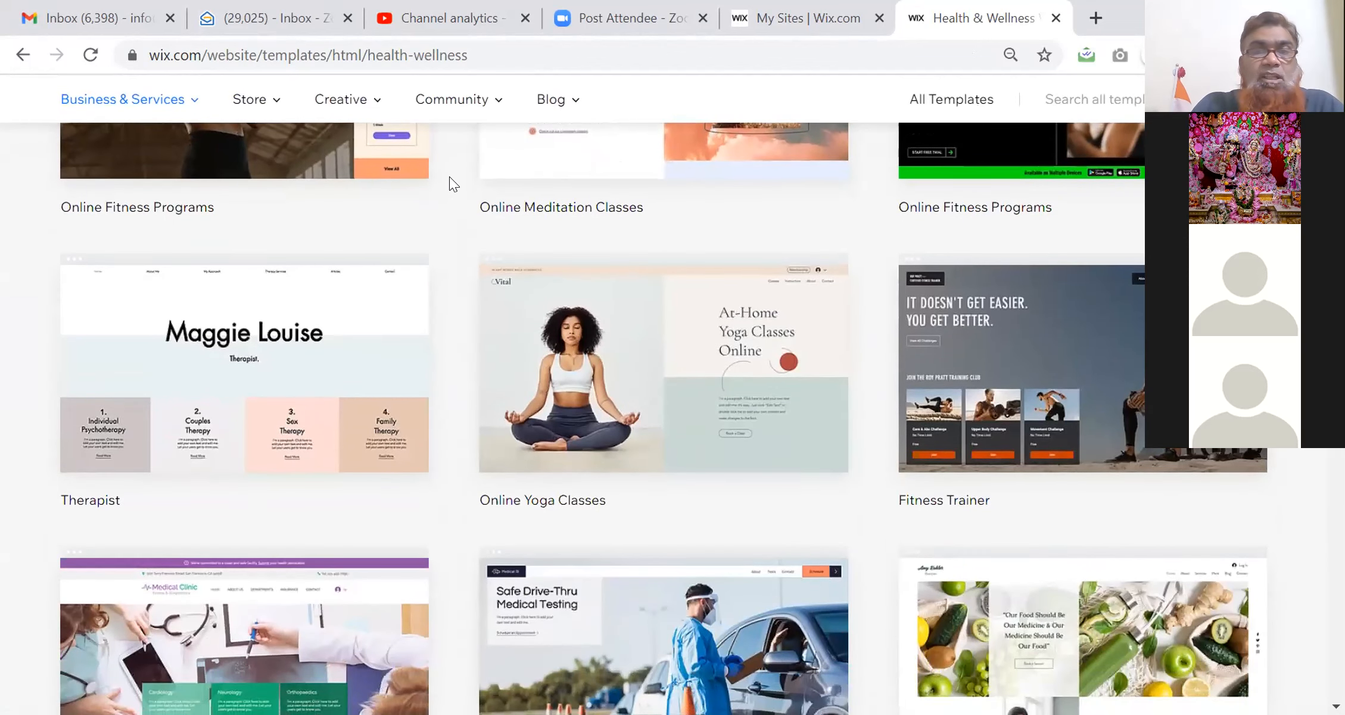
mouse_move(612, 389)
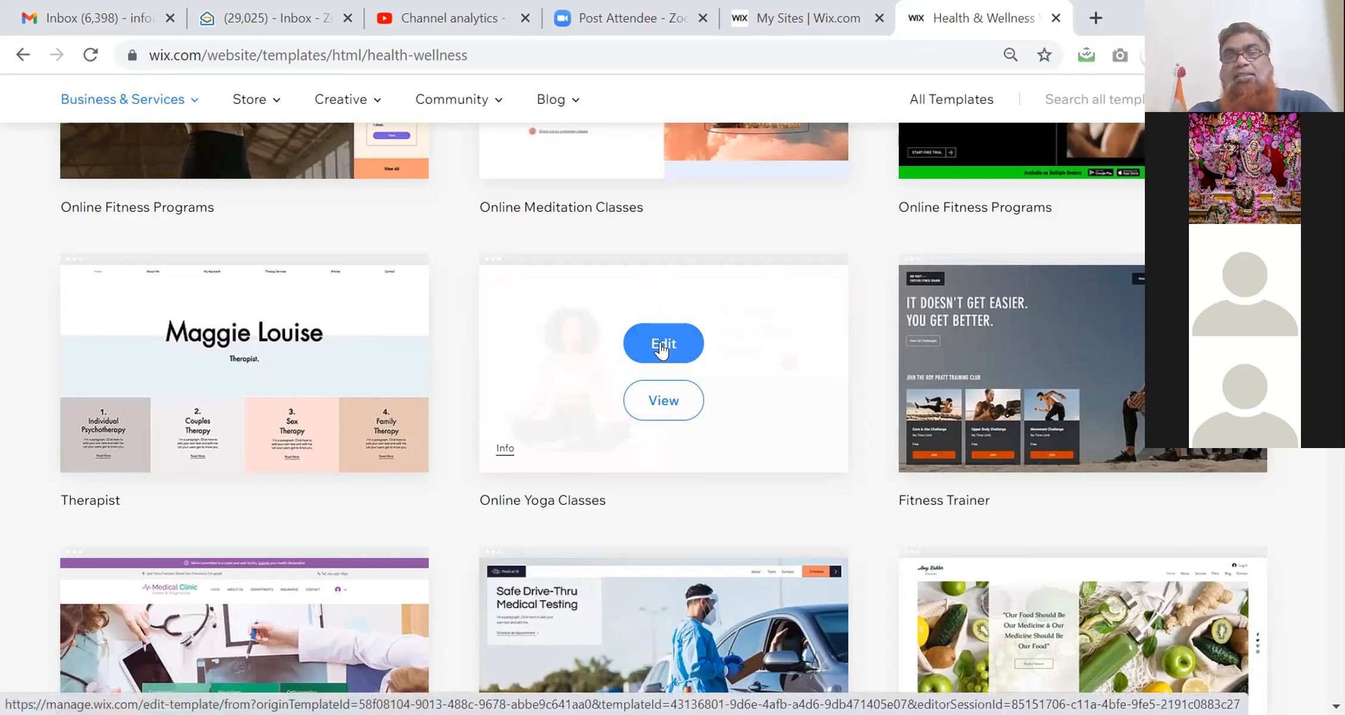
mouse_move(329, 366)
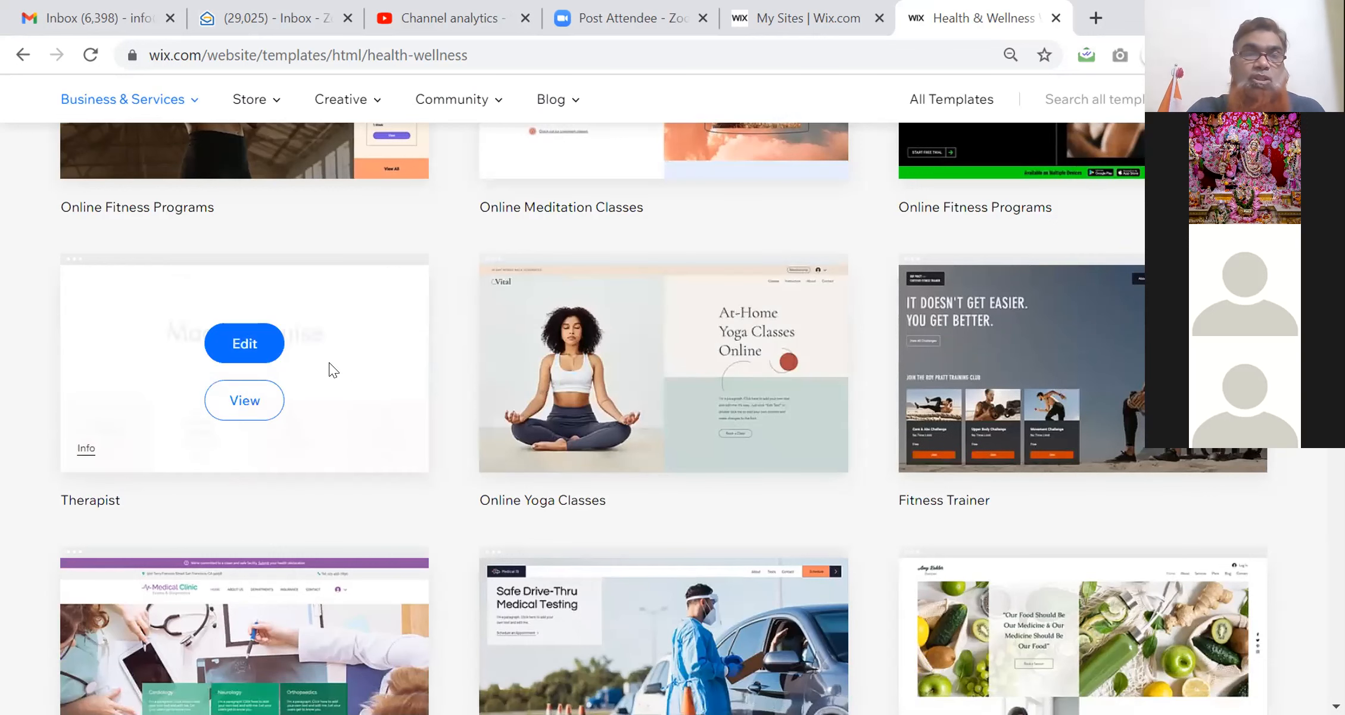
mouse_move(603, 343)
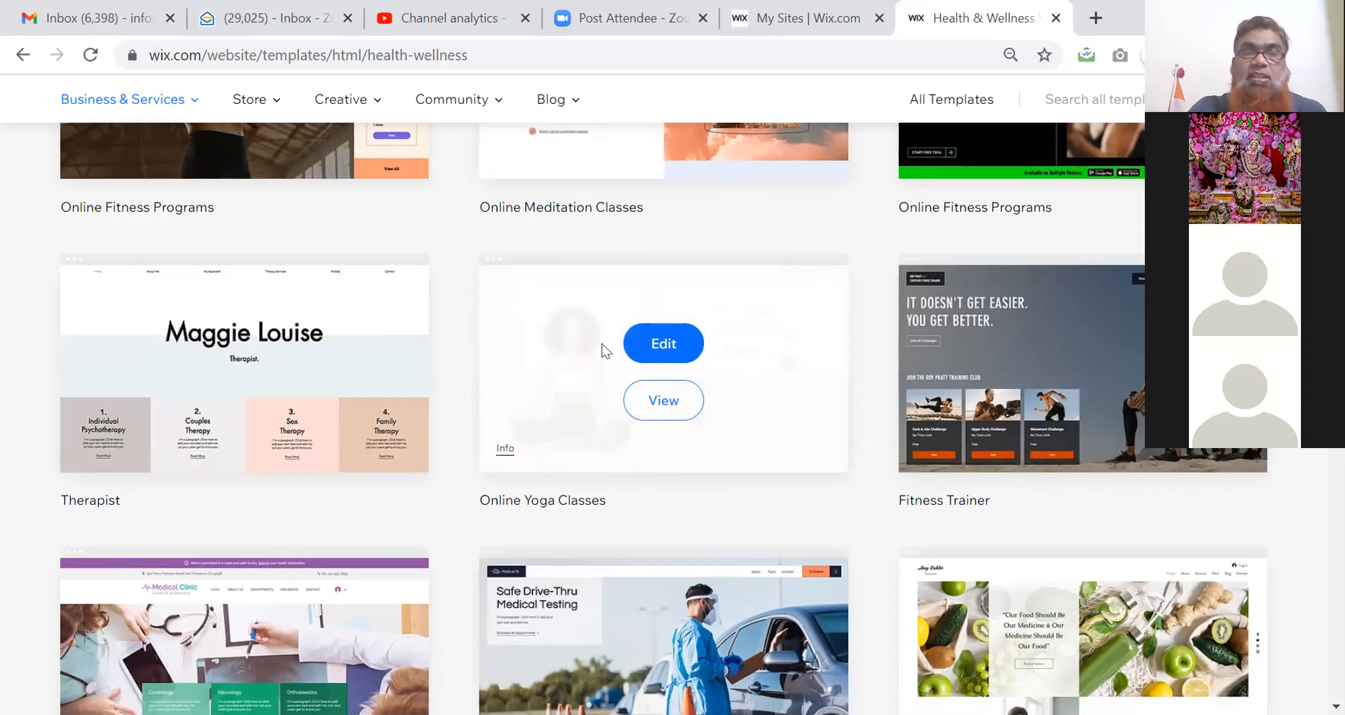
click(652, 350)
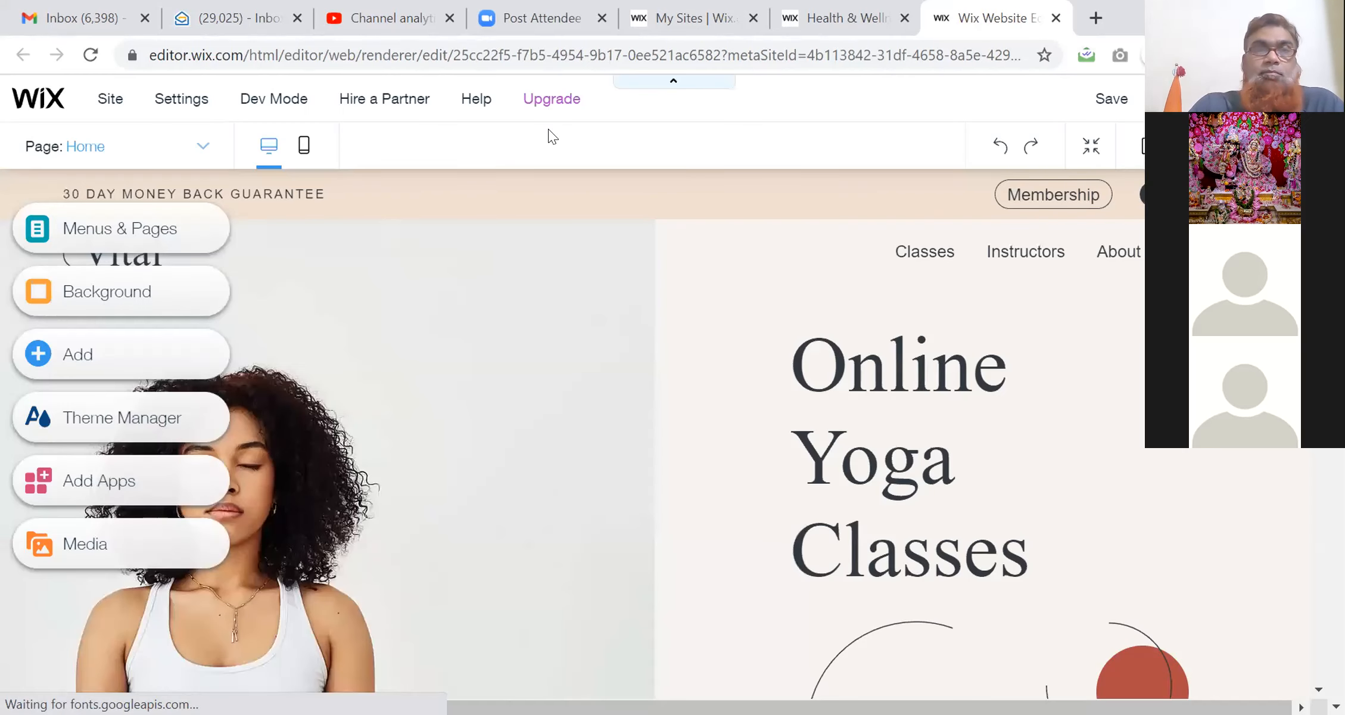
click(448, 17)
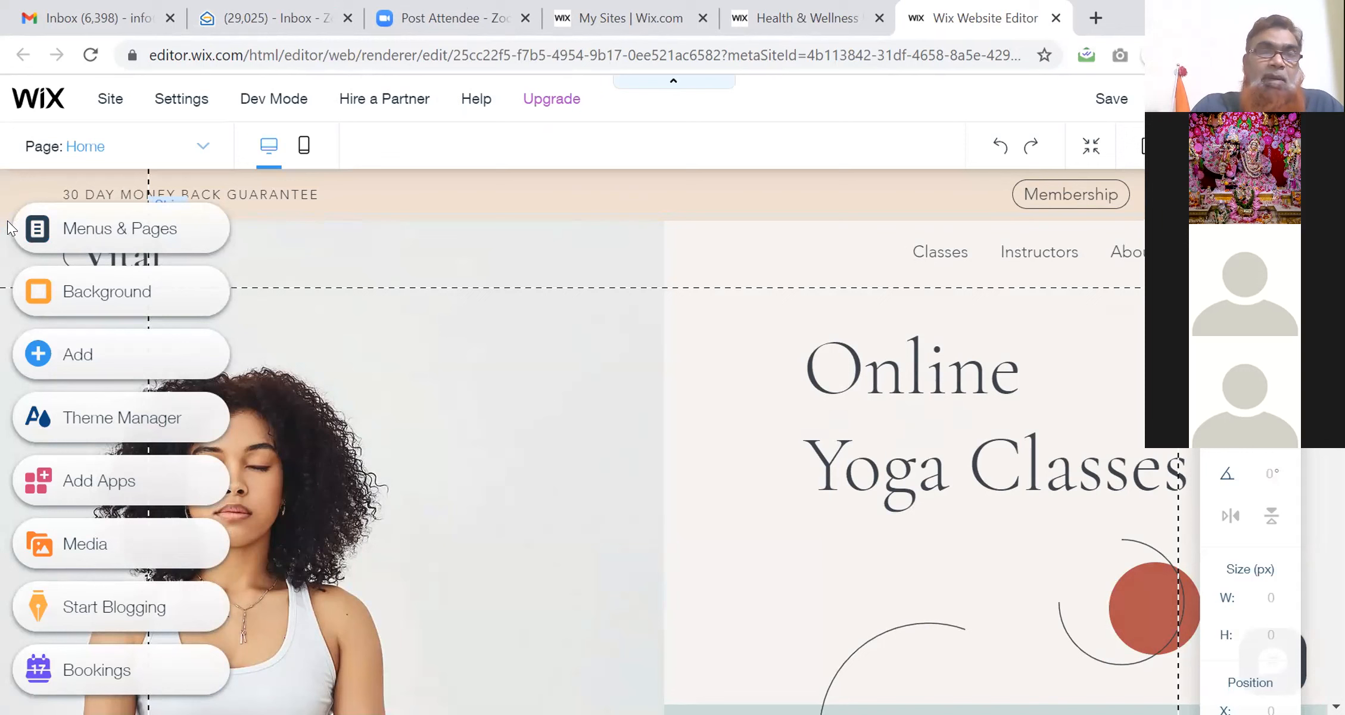
- Move the About page directly below Home in the site menu, ahead of Classes
click(125, 232)
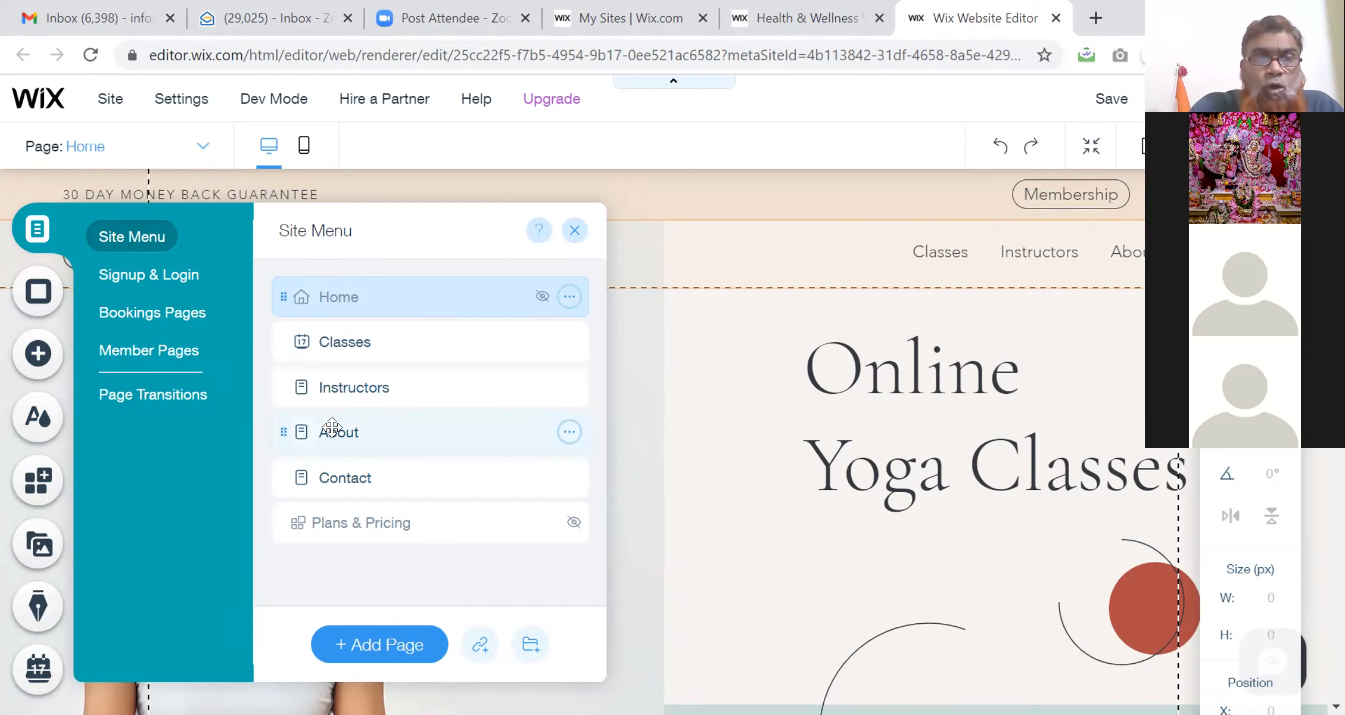
drag(332, 427, 327, 320)
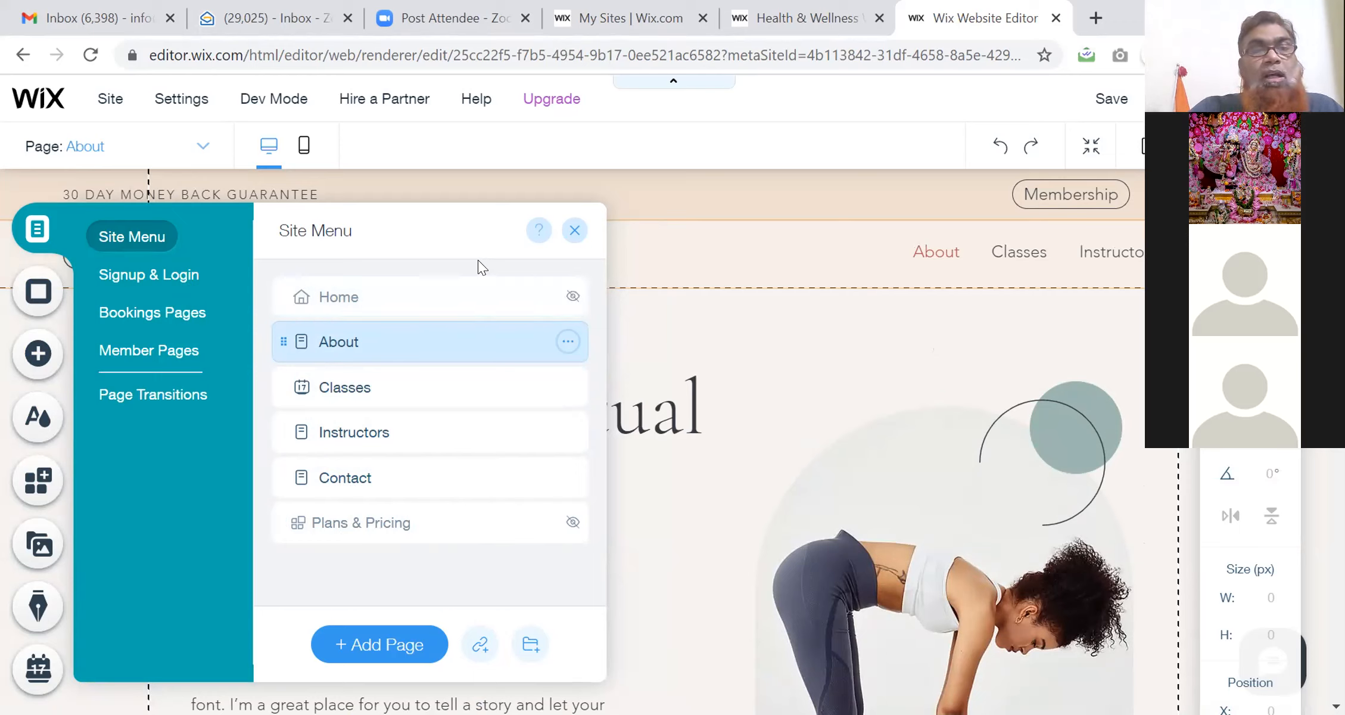
click(574, 234)
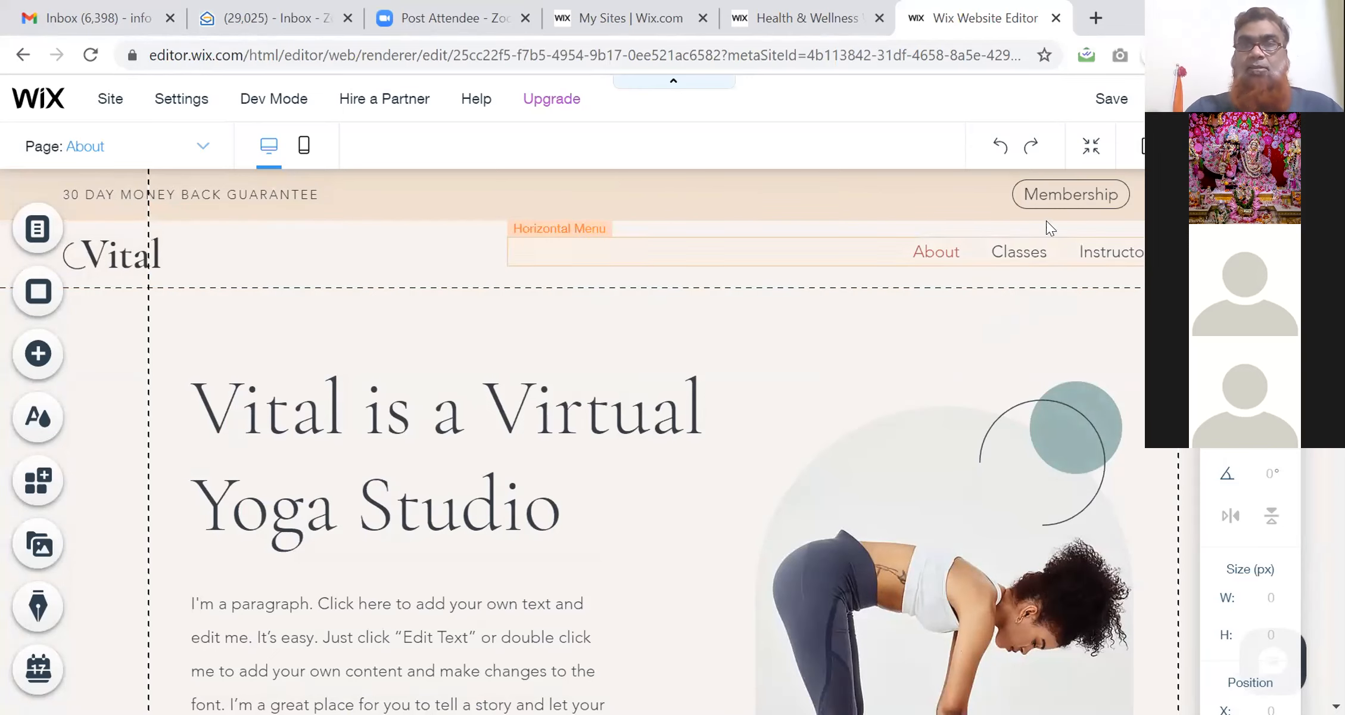
- Retype the text of the button in the header strip as "Membership"
click(1120, 195)
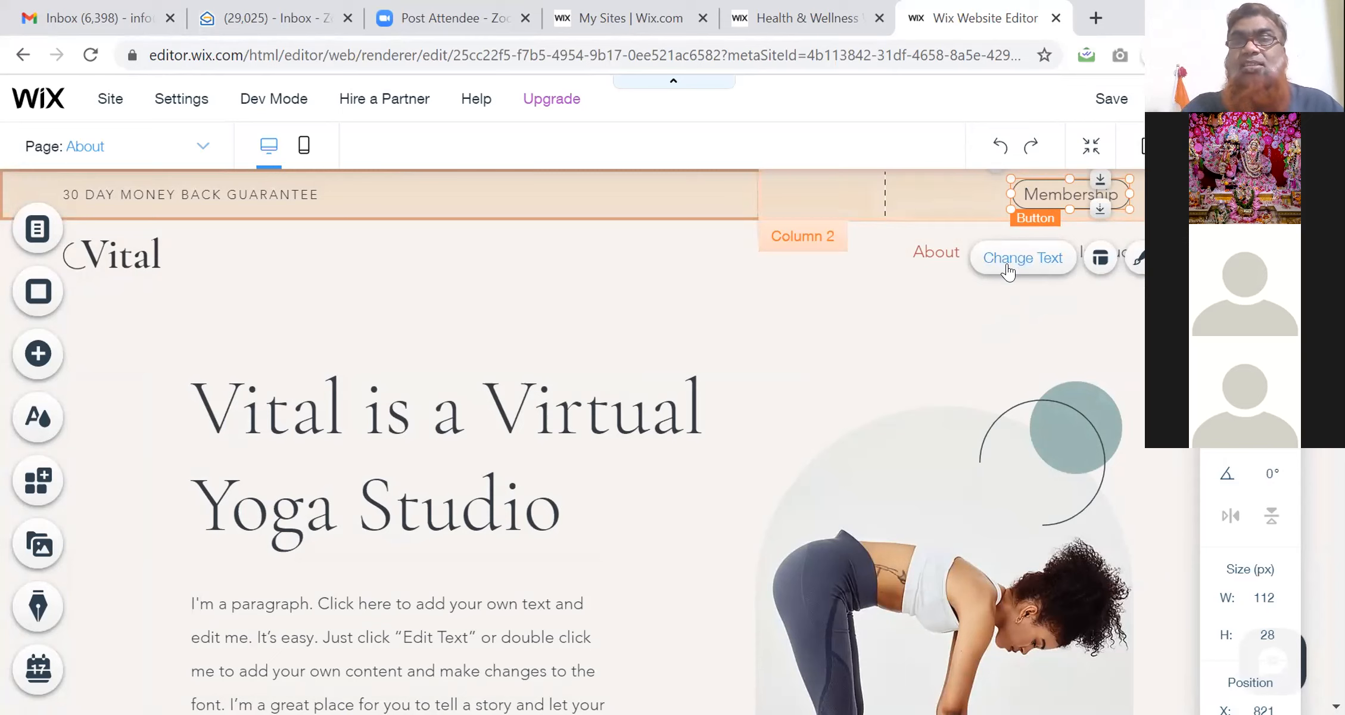
click(1008, 272)
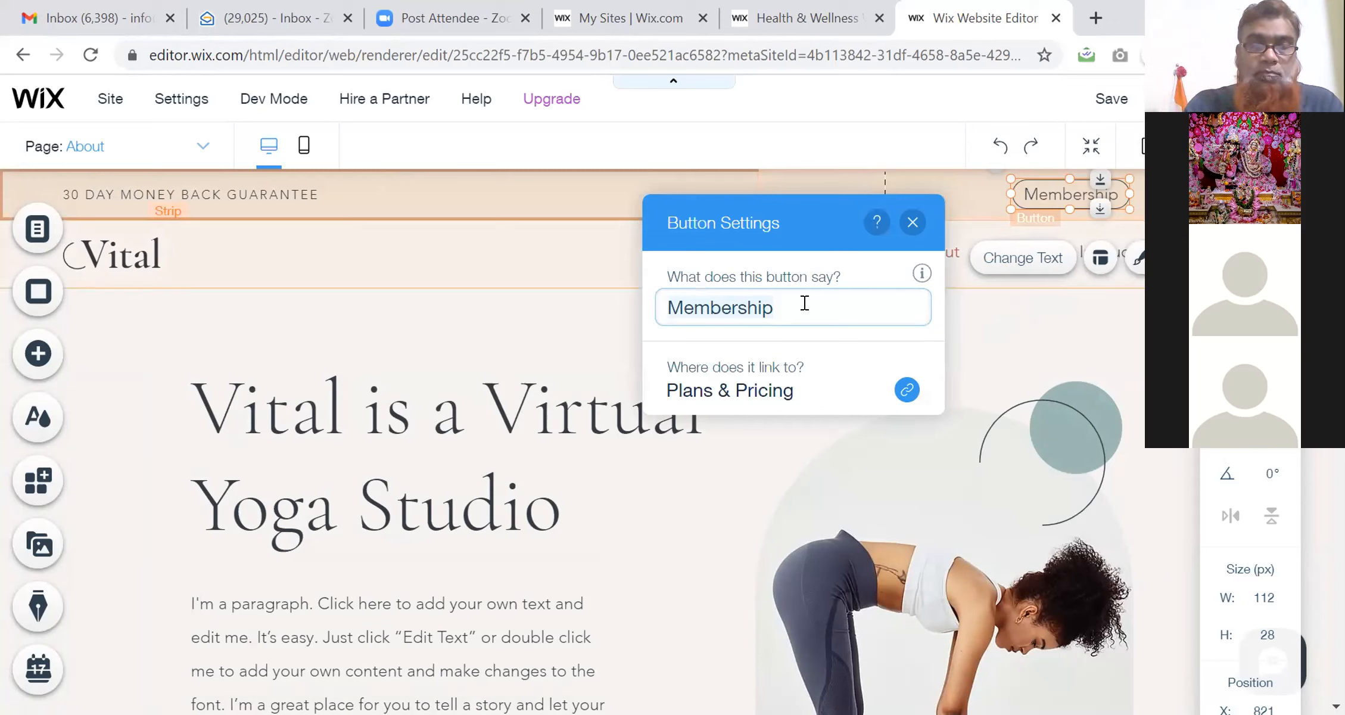
text(P)
key(BackSpace)
text(Pr)
key(BackSpace)
key(BackSpace)
text(Me)
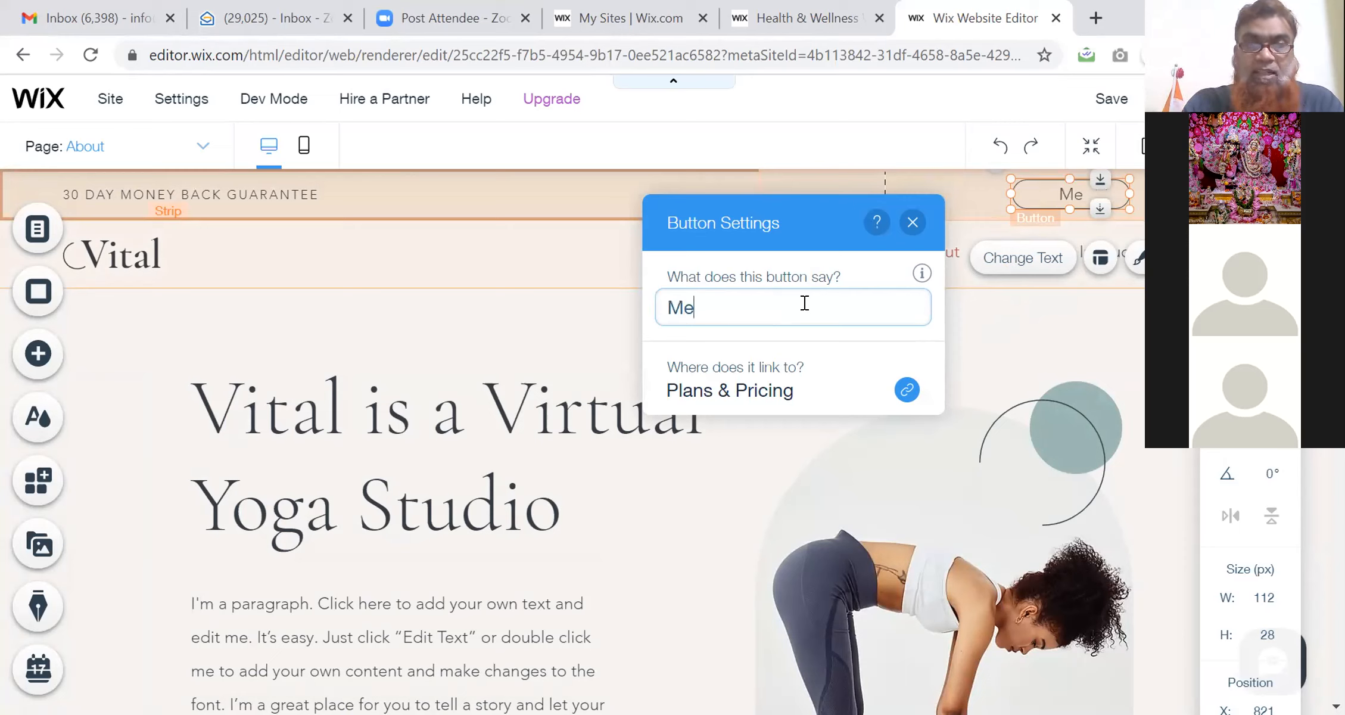
text(mbership)
click(912, 224)
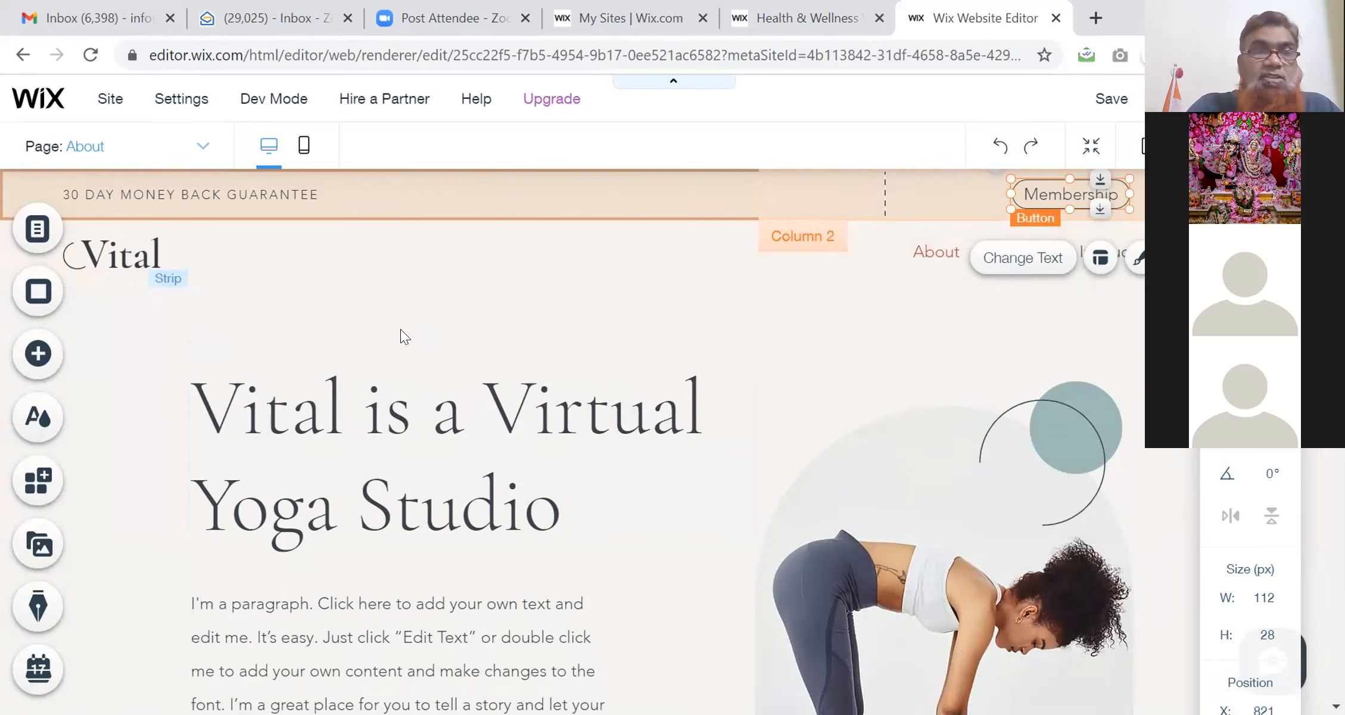
- Inspect the text settings and vector art of the "Vital" logo in the header, close the settings, and select the strip above it
click(116, 261)
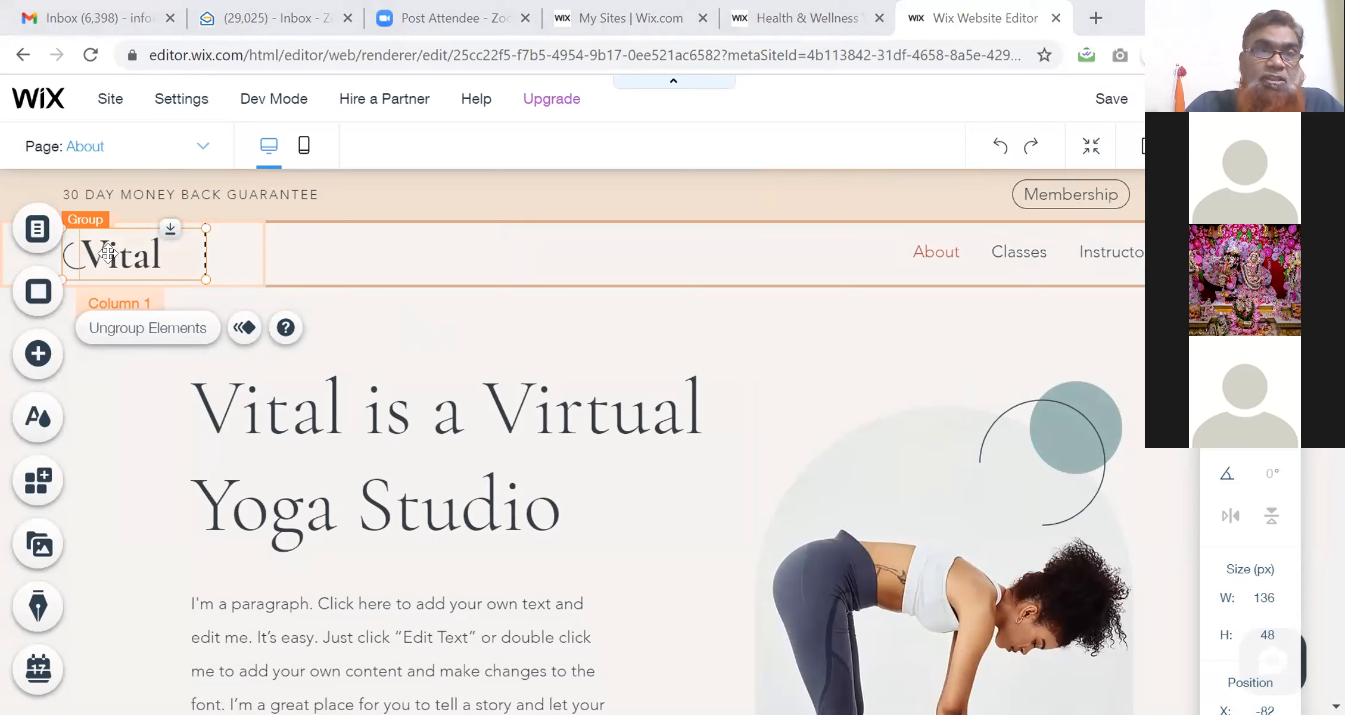
click(107, 253)
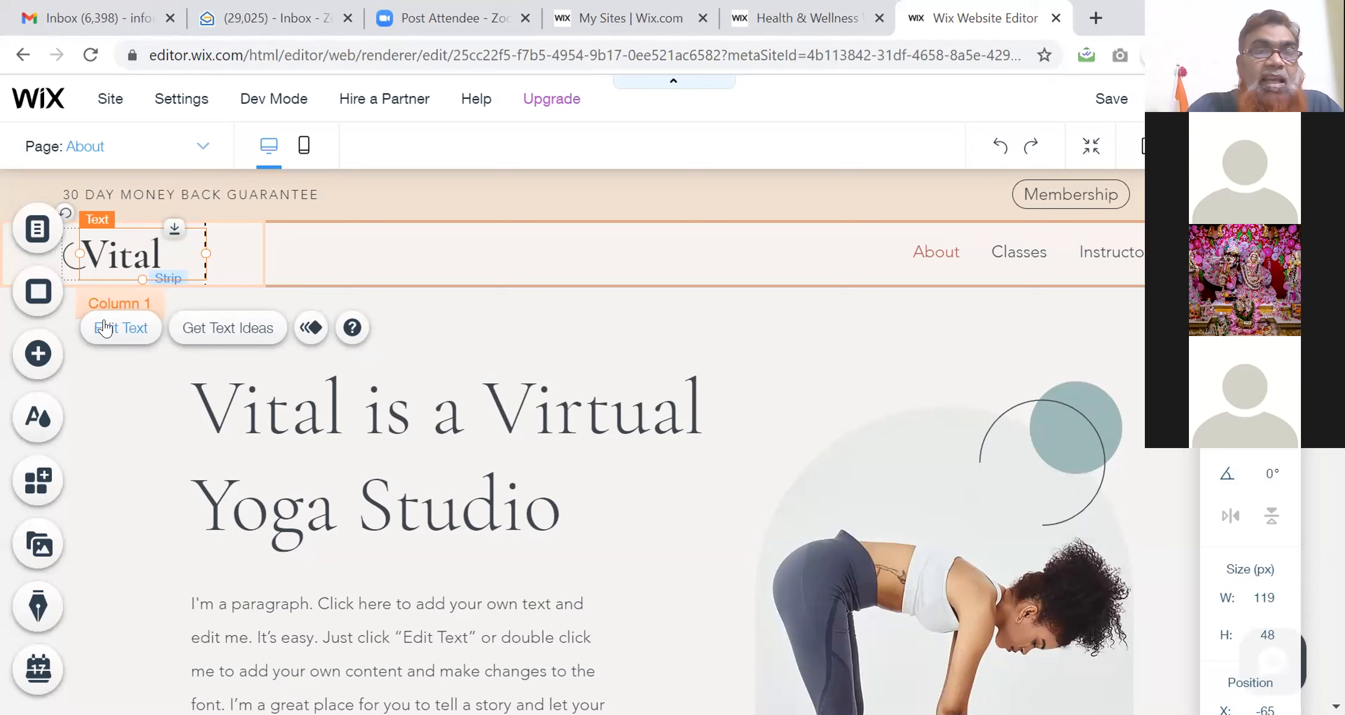
click(105, 327)
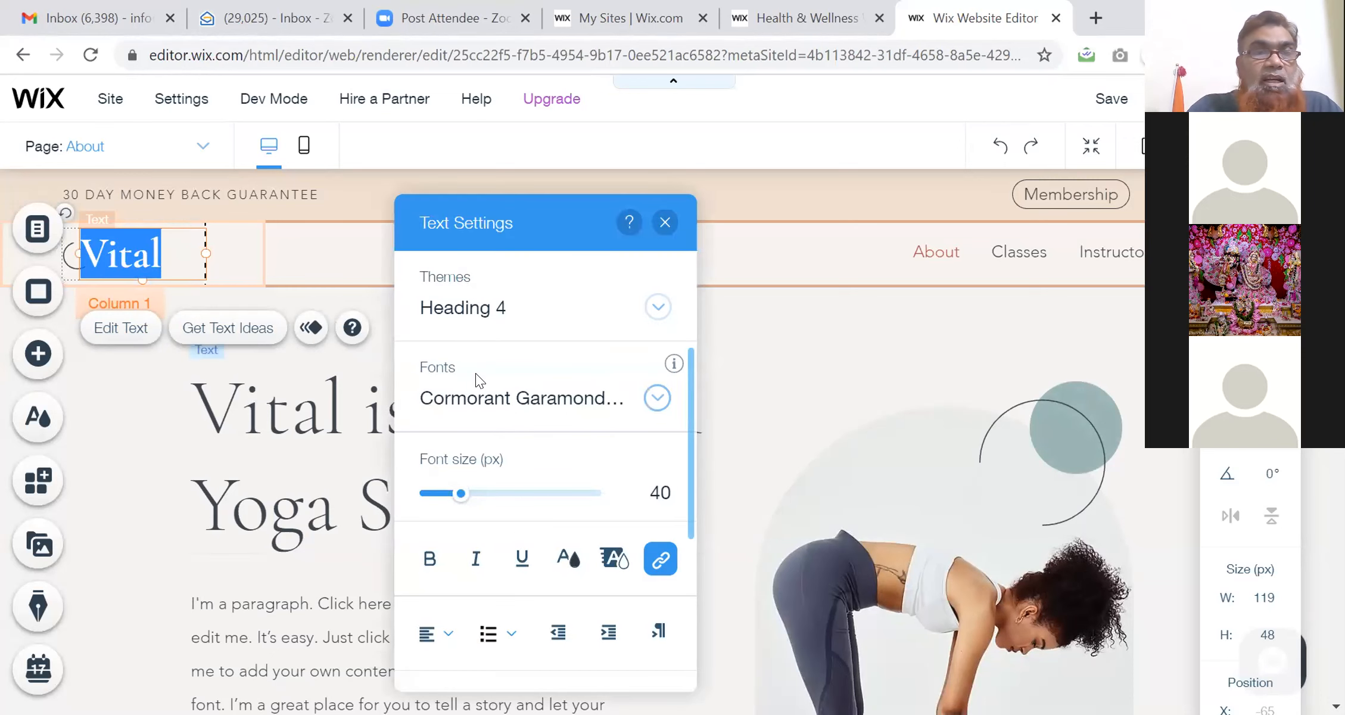
click(71, 260)
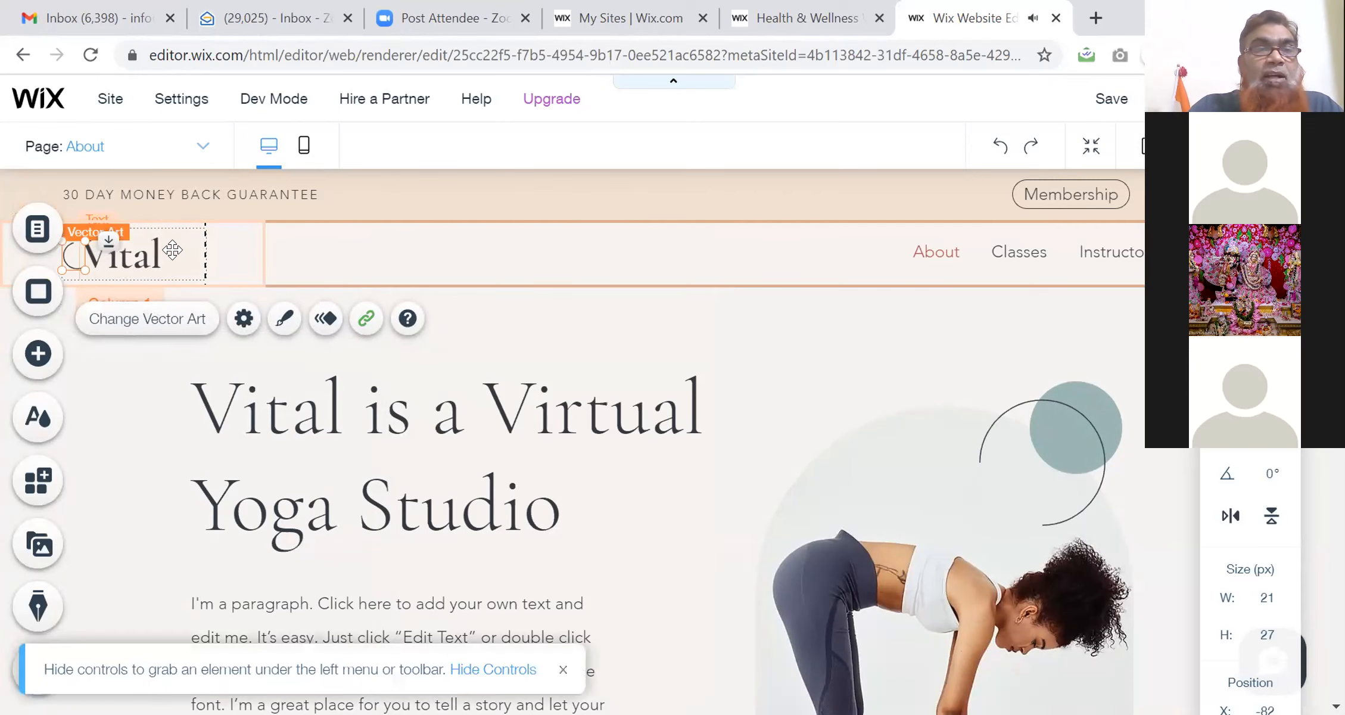
click(153, 253)
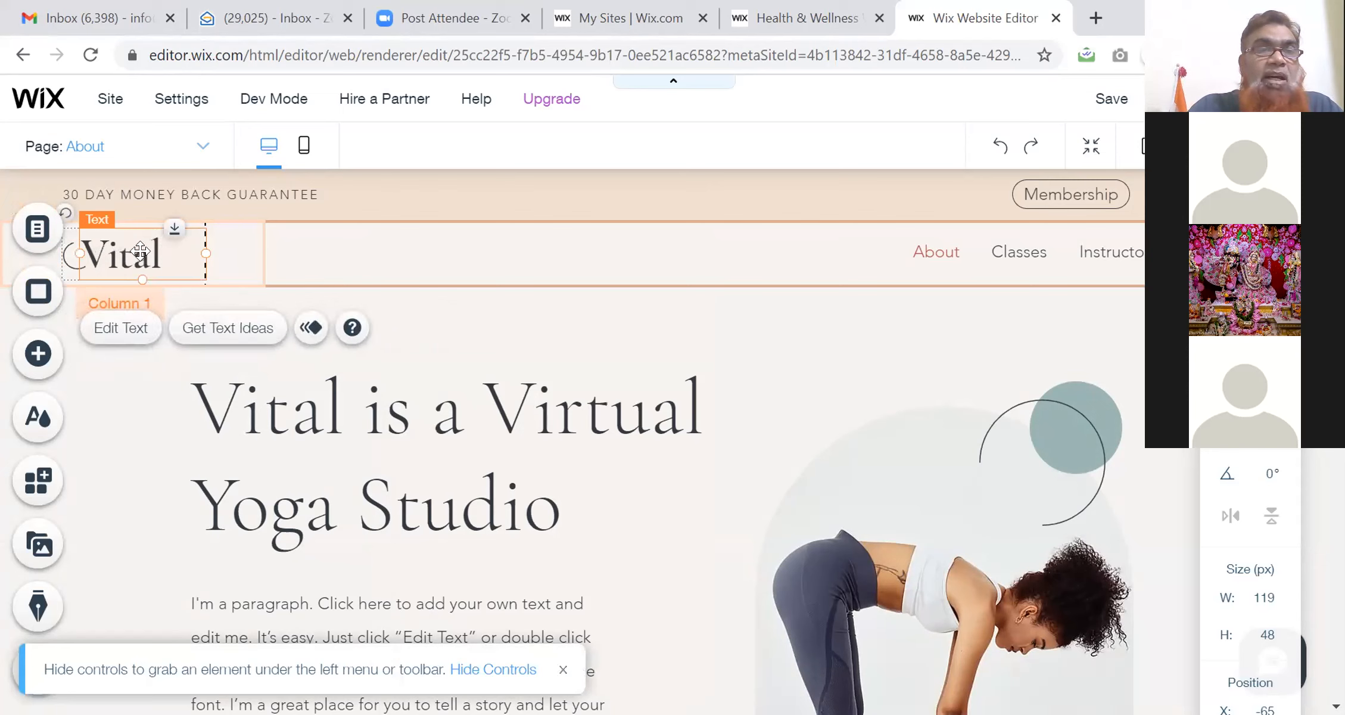
click(119, 328)
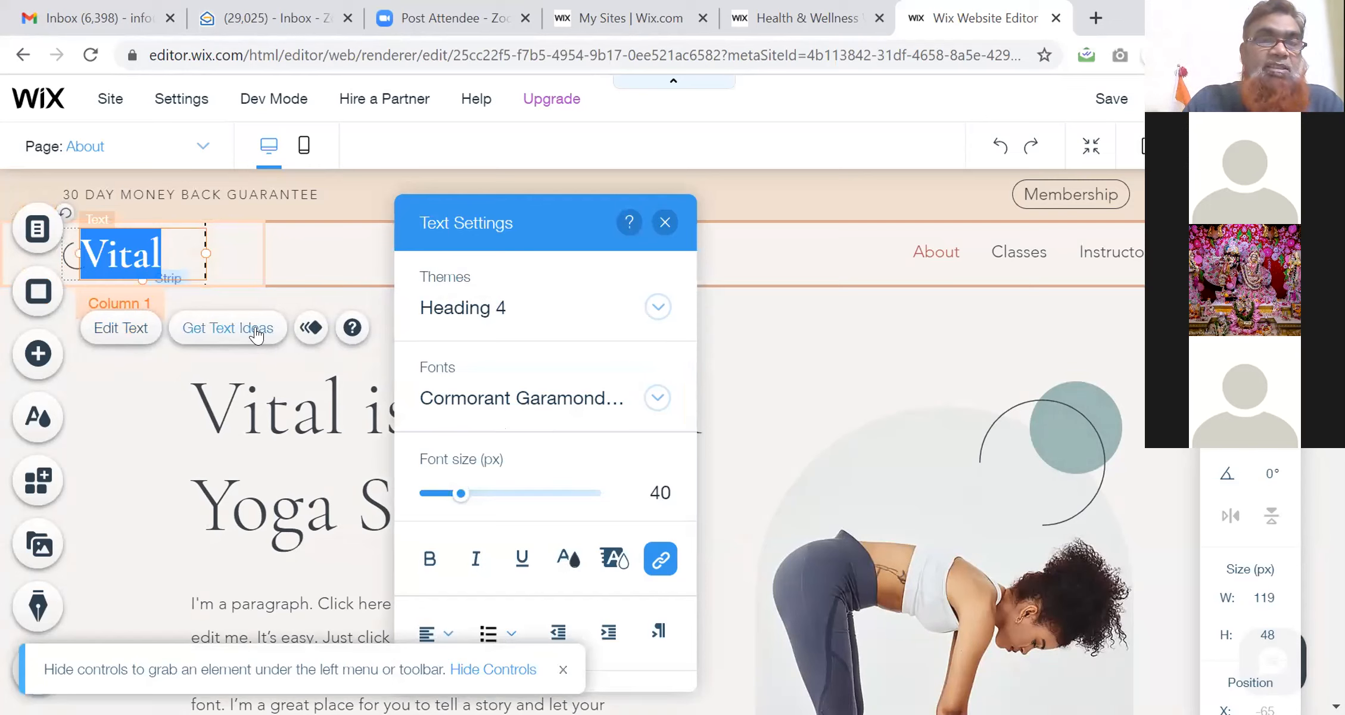
click(120, 329)
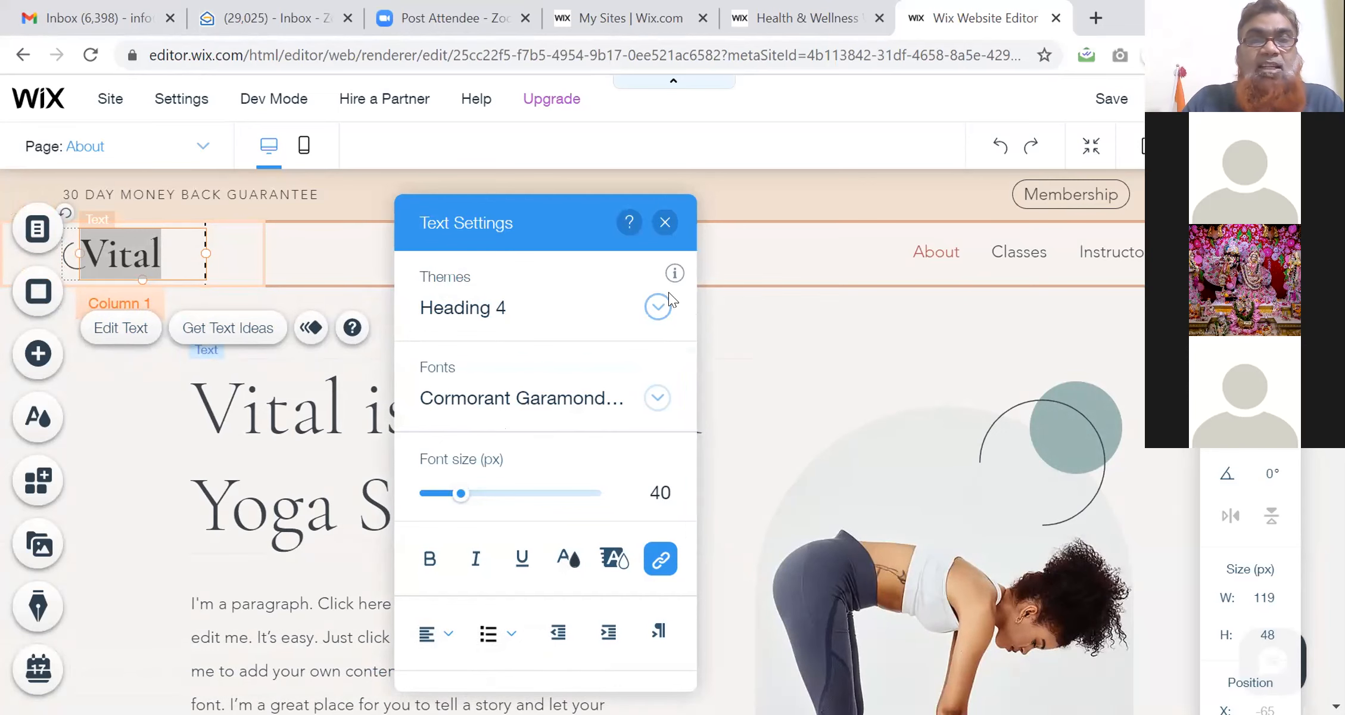
click(666, 224)
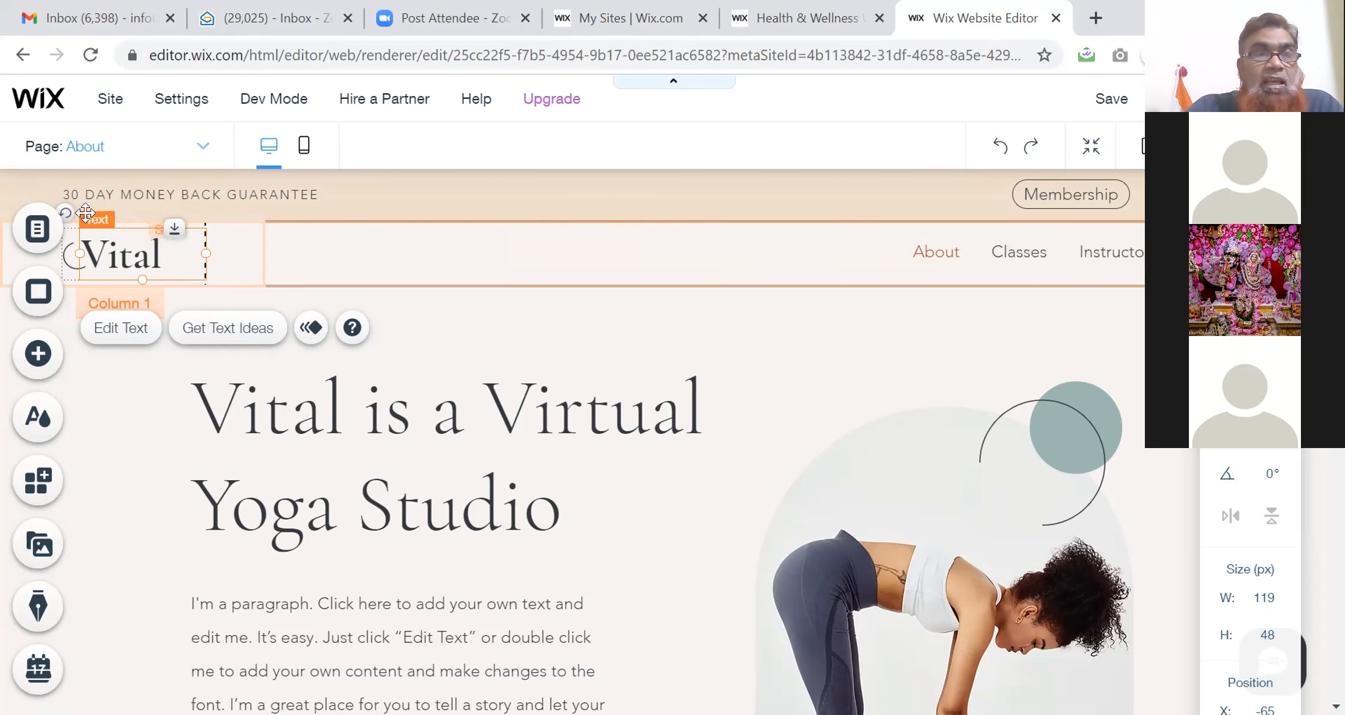
click(87, 212)
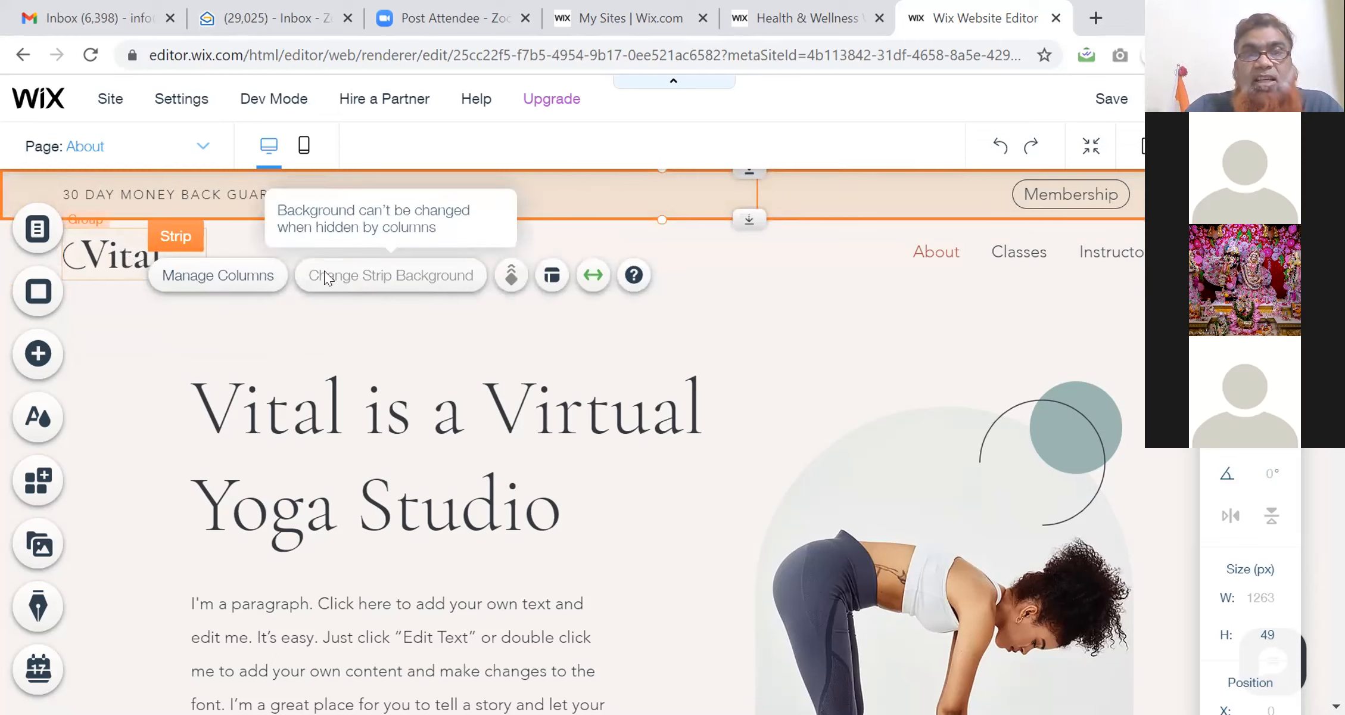
- Try moving the "Vital" logo group into the second column of the header, and undo the move
click(98, 267)
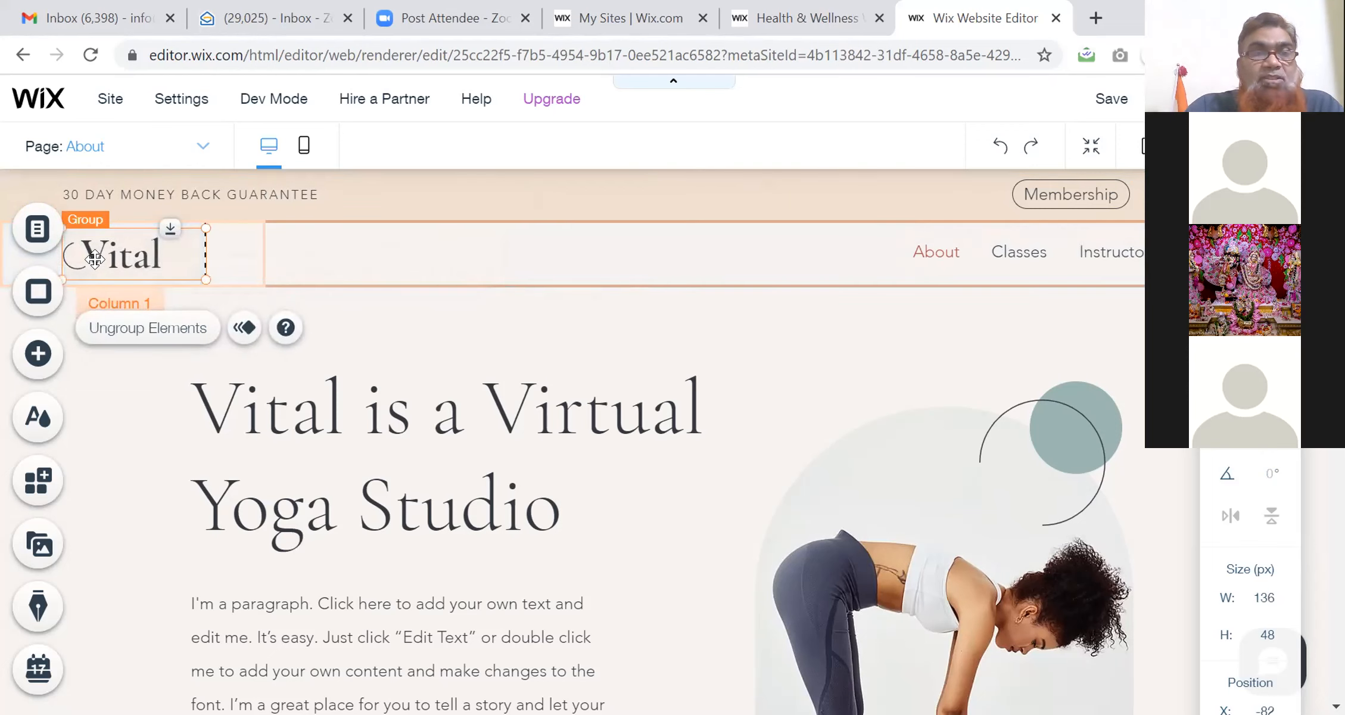
drag(94, 260, 351, 262)
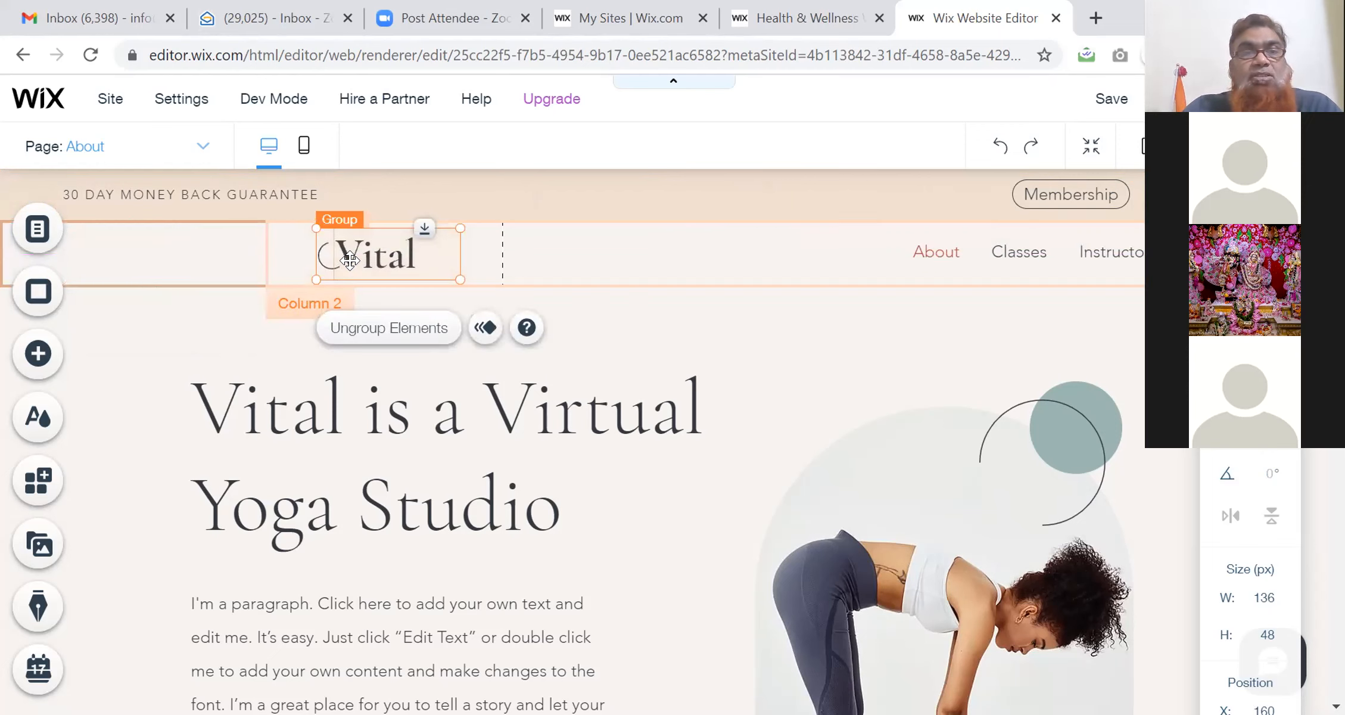
click(350, 260)
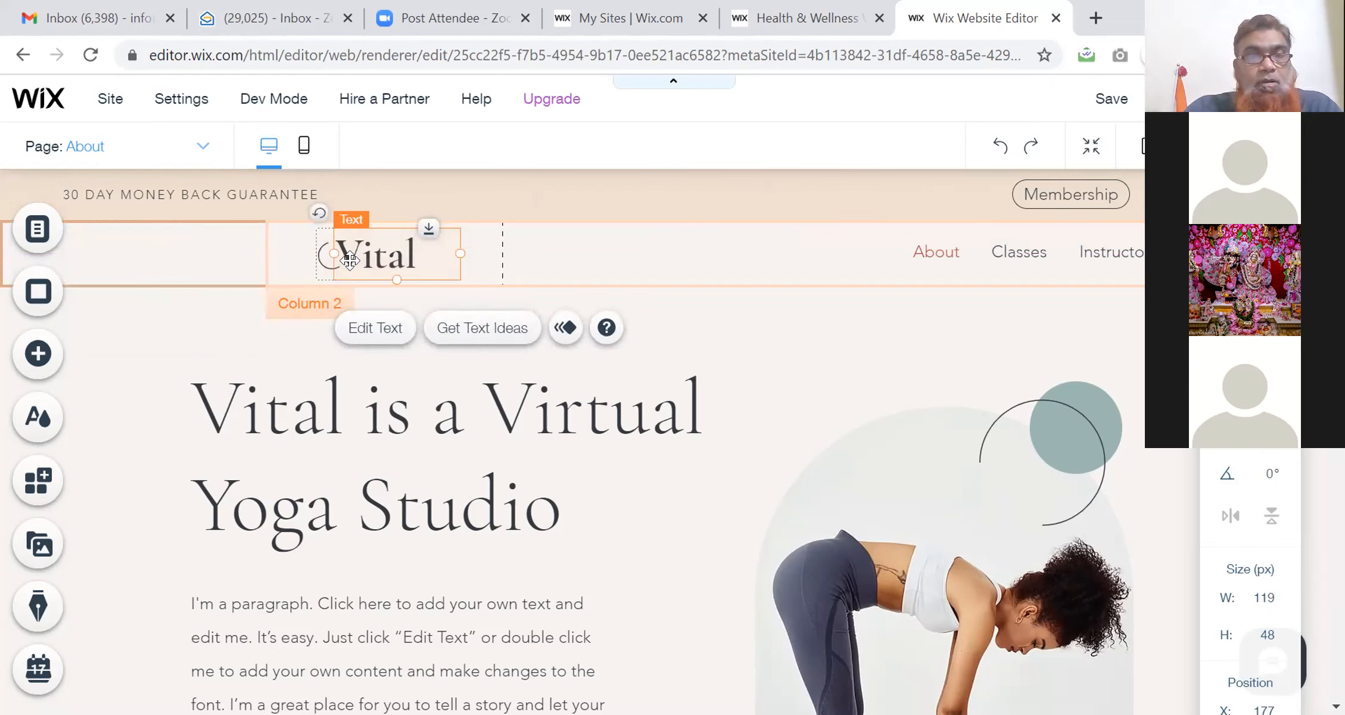
key(ctrl+z)
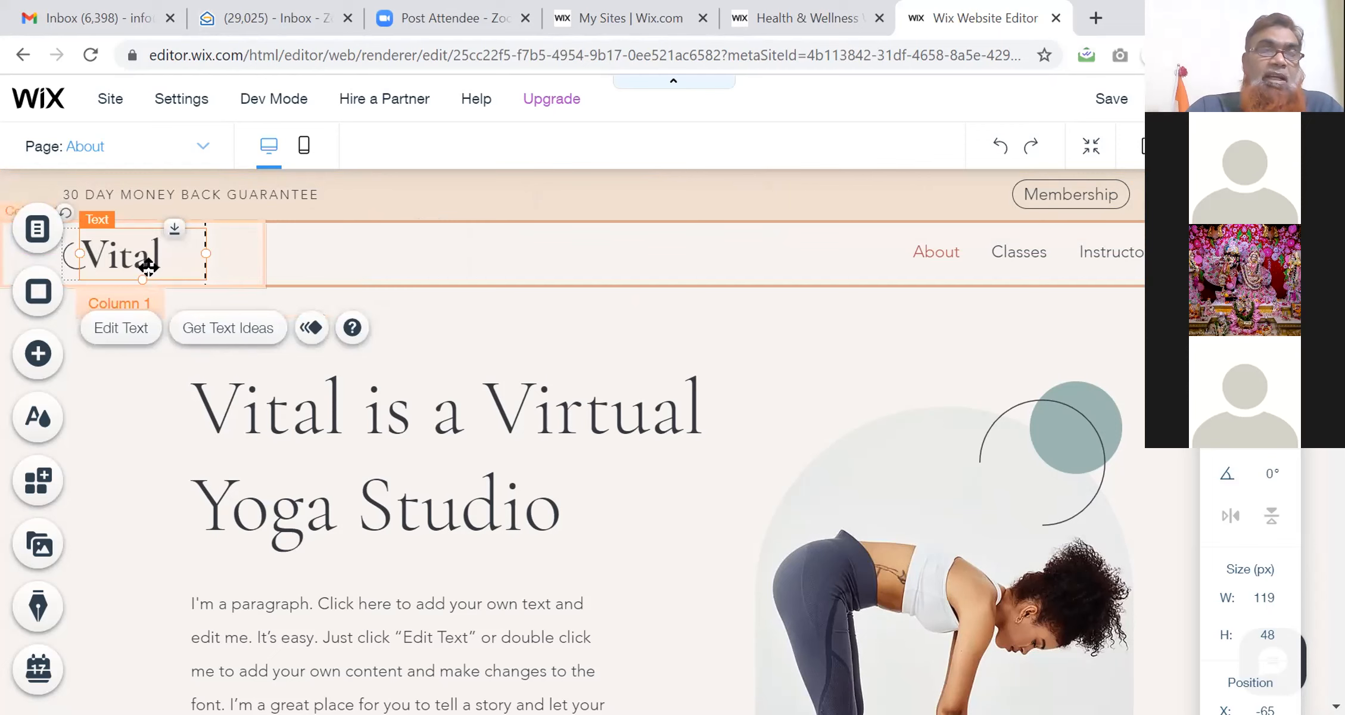
- Reword the main heading, replacing "Vital is a" with the owner's first name in possessive form before "Virtual Yoga Studio"
double_click(272, 412)
double_click(272, 413)
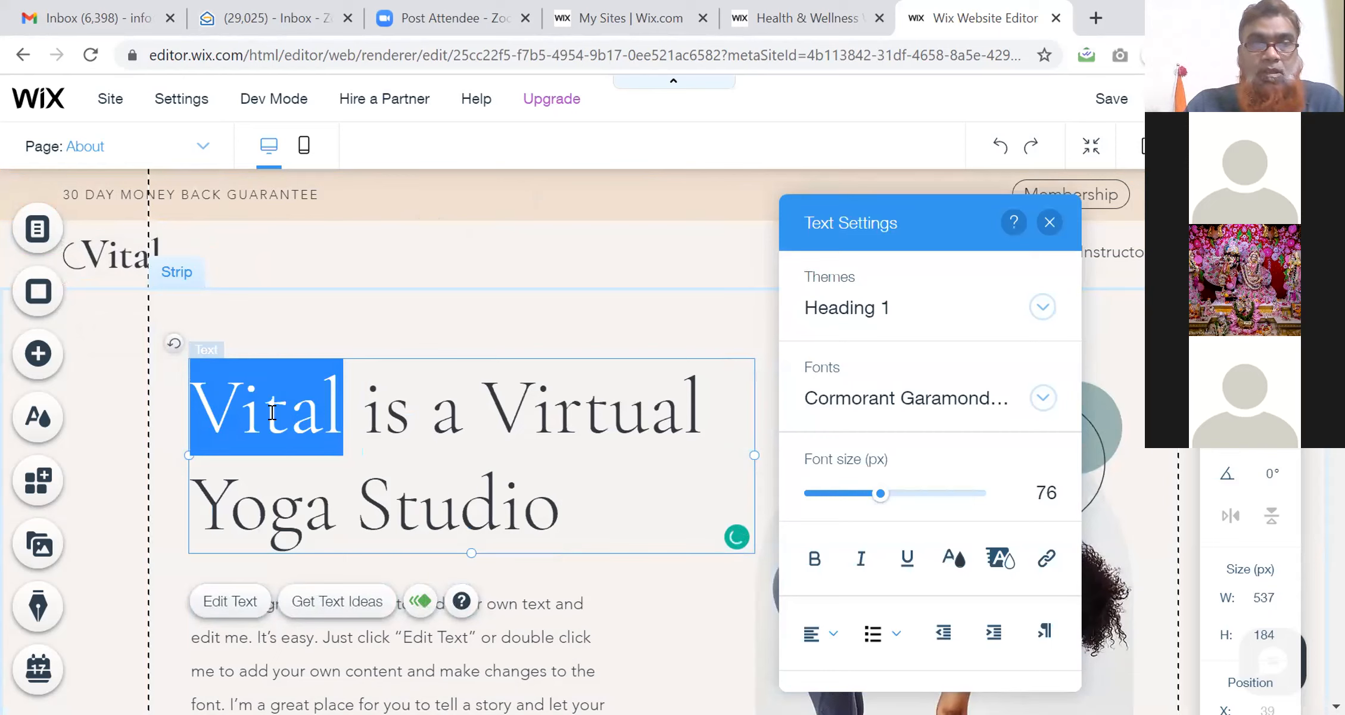
text(Shakir)
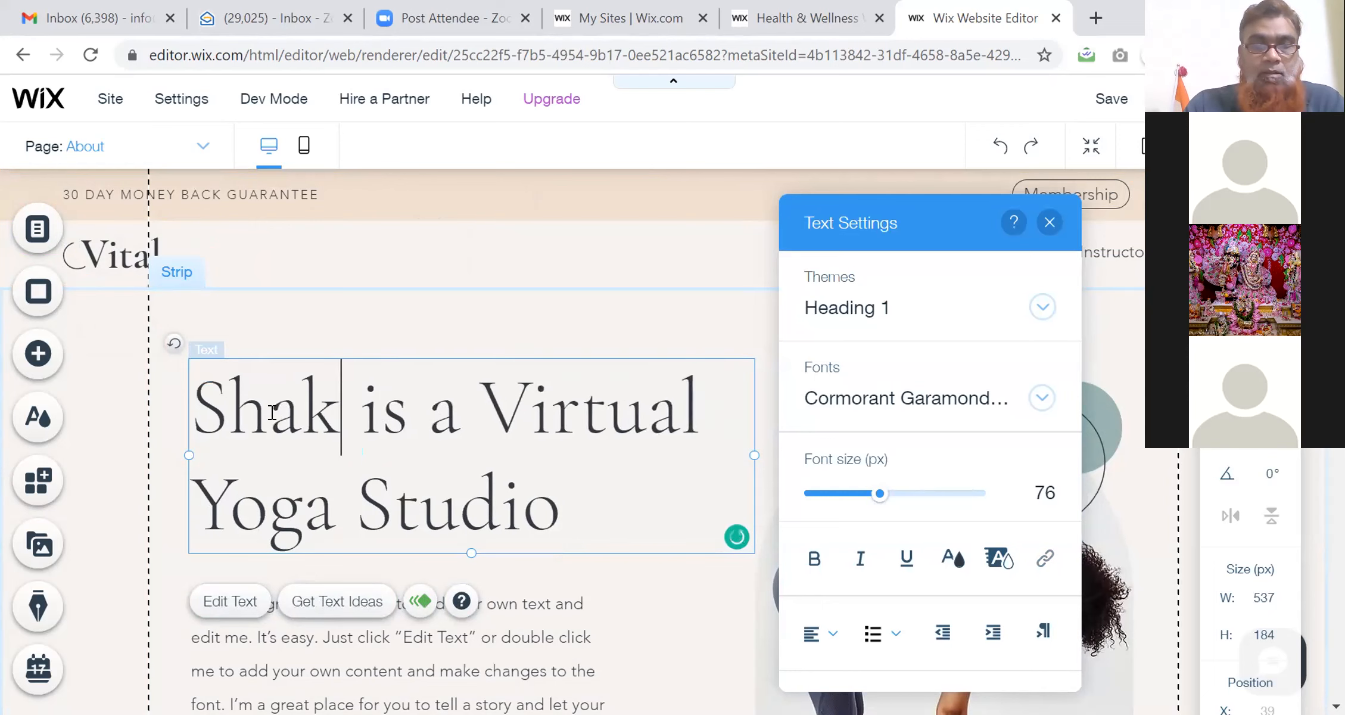
text('s)
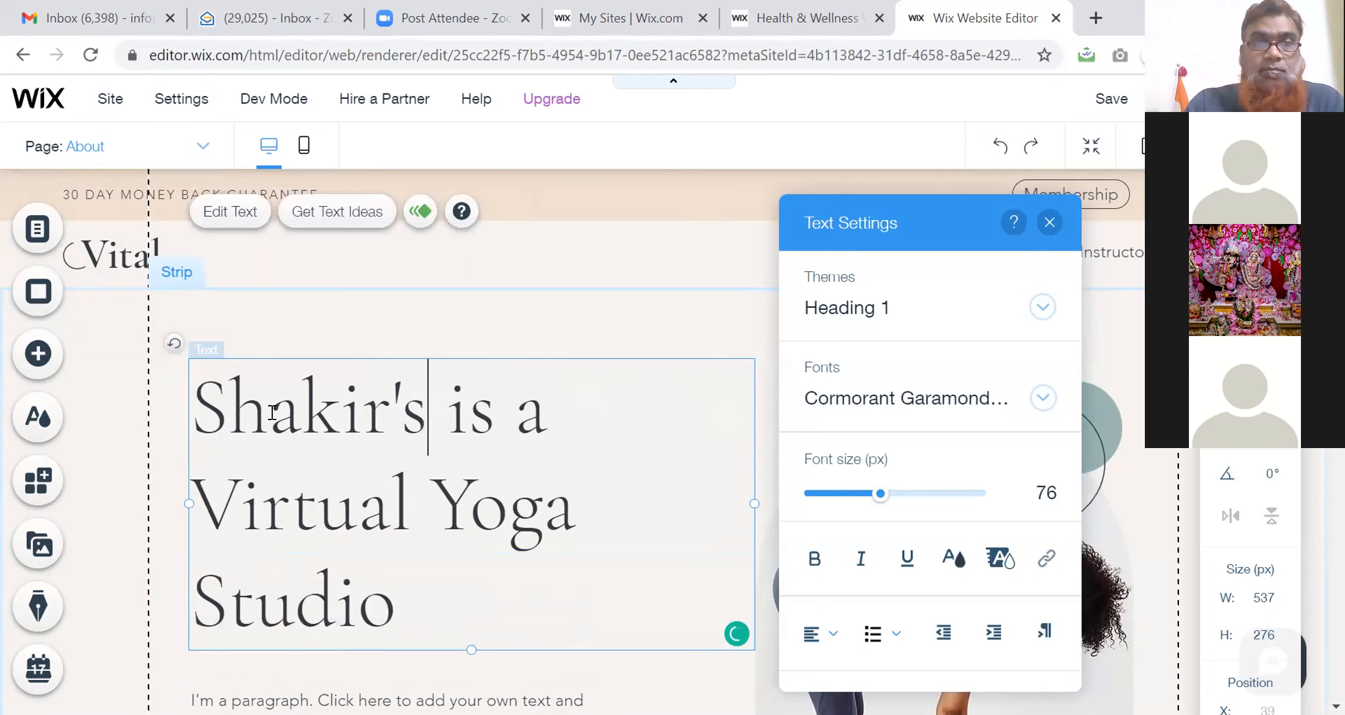
key(Delete)
key(Delete)
key(Delete)
key(Delete)
key(Delete)
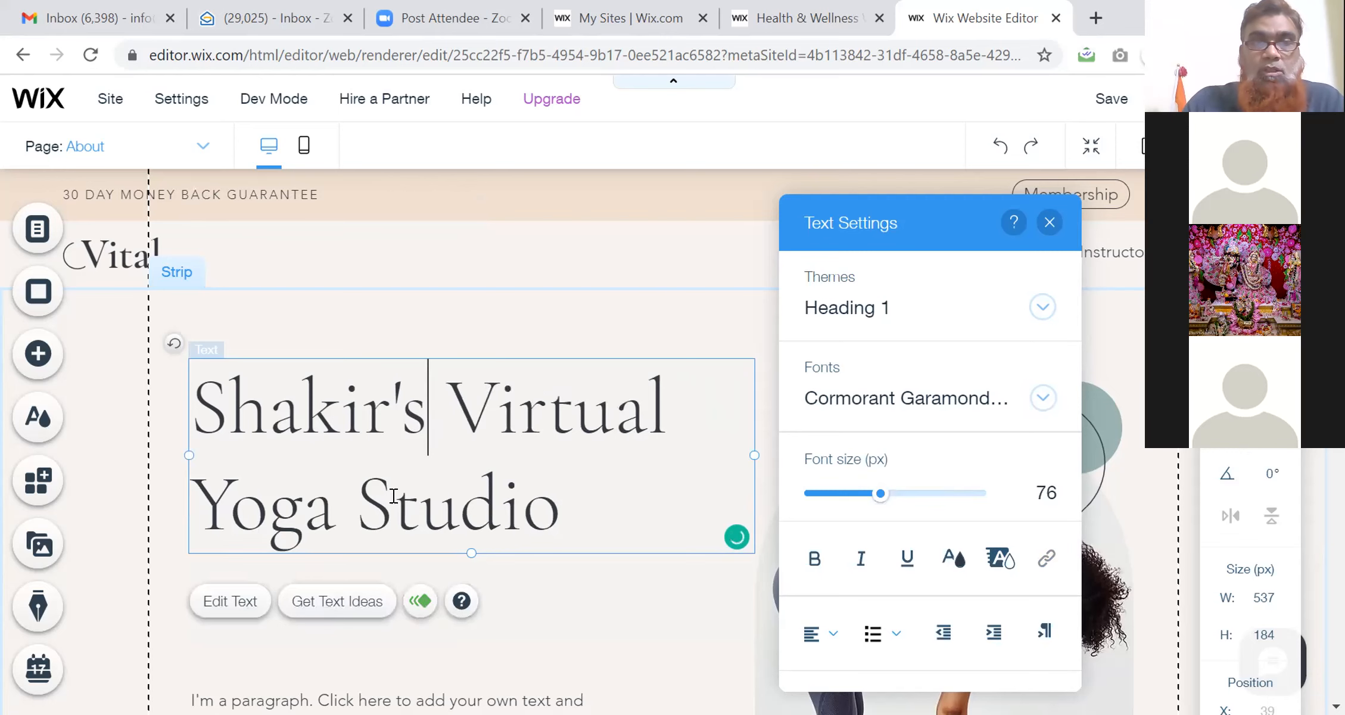
click(608, 319)
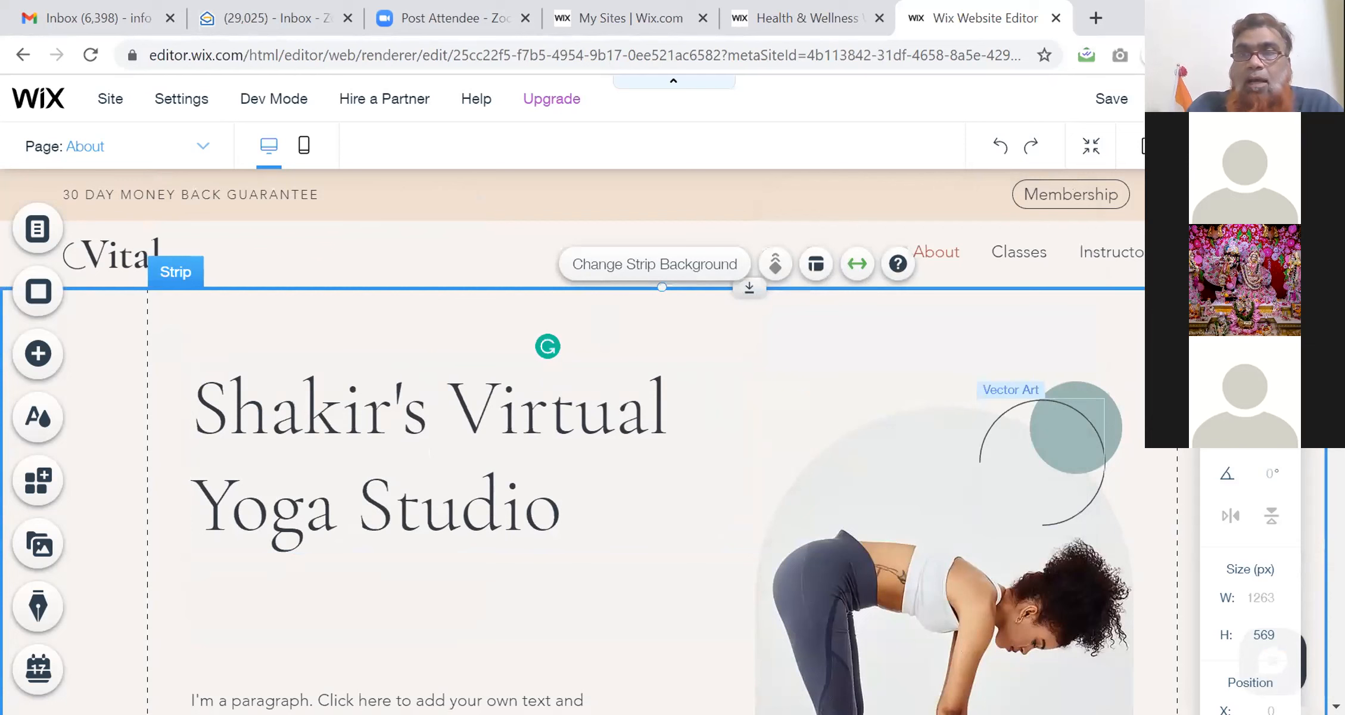
- Start replacing the image of the stretching woman beside the heading with a media upload from the computer
scroll(596, 417, down, 3)
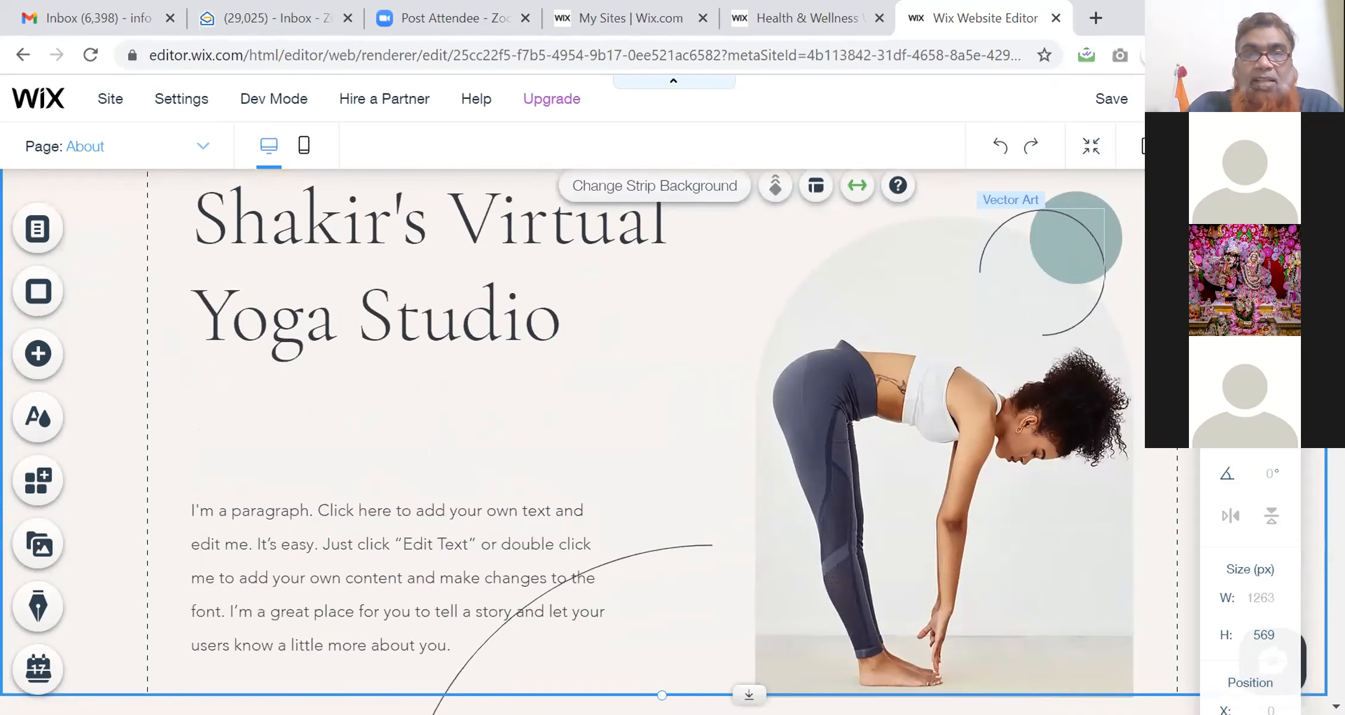
scroll(596, 417, up, 2)
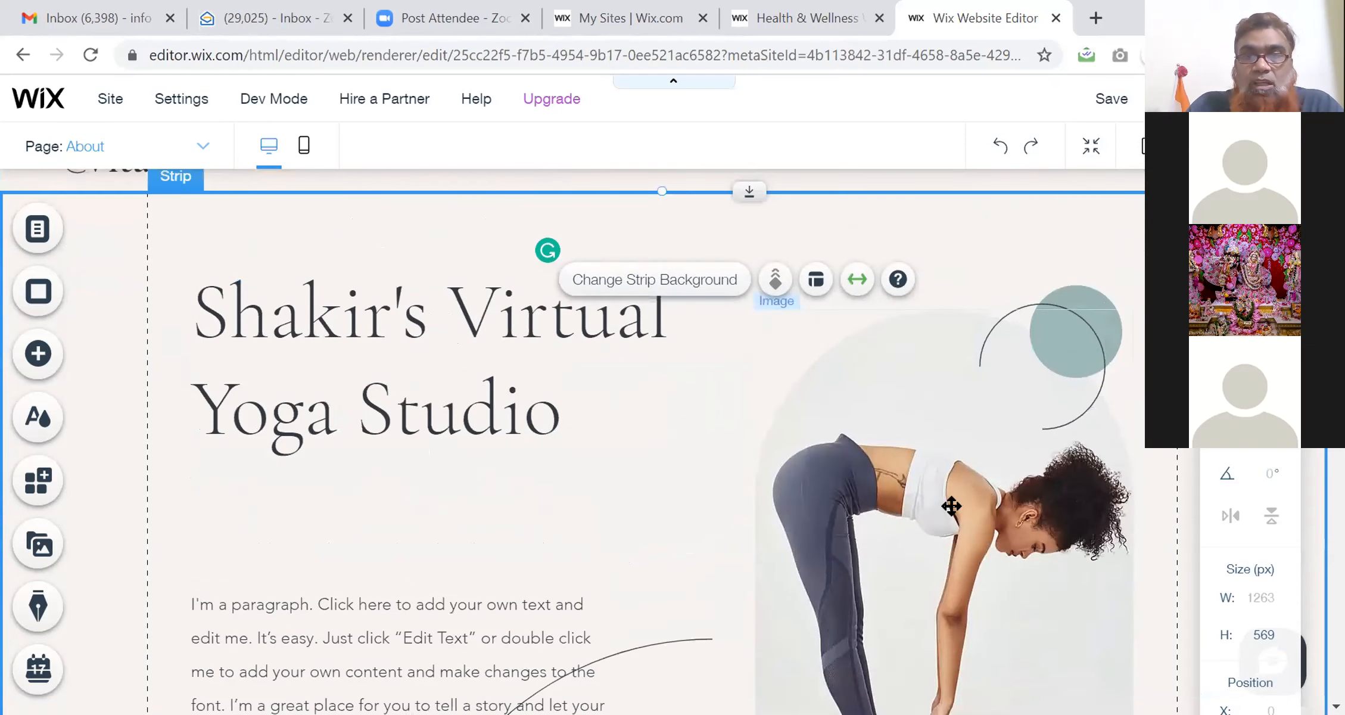
click(952, 507)
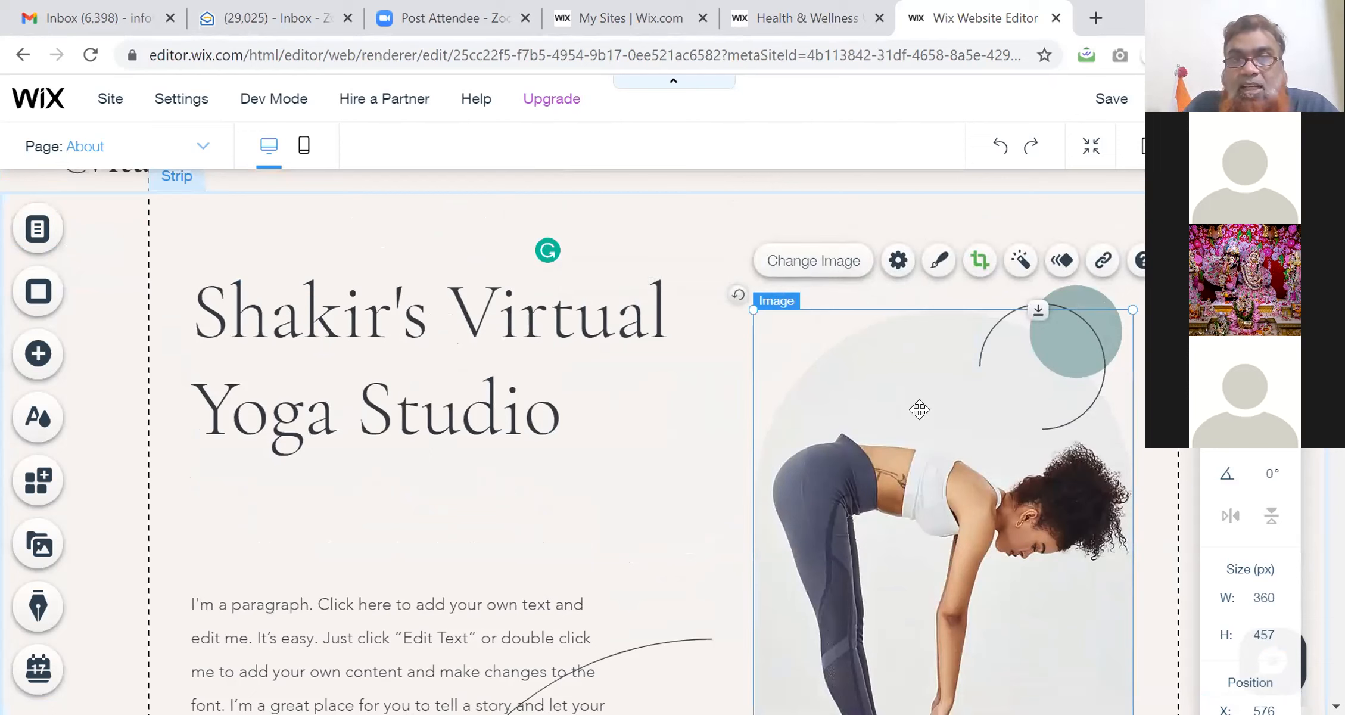
click(819, 264)
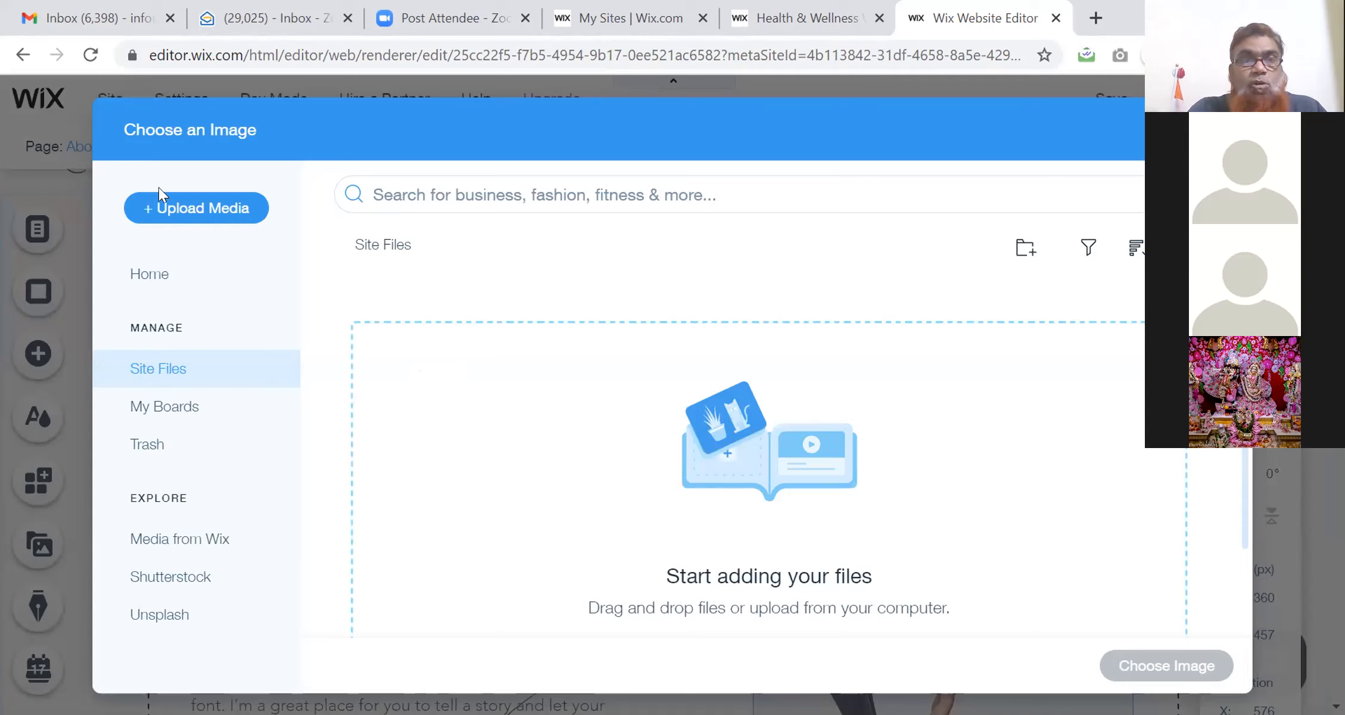
click(199, 212)
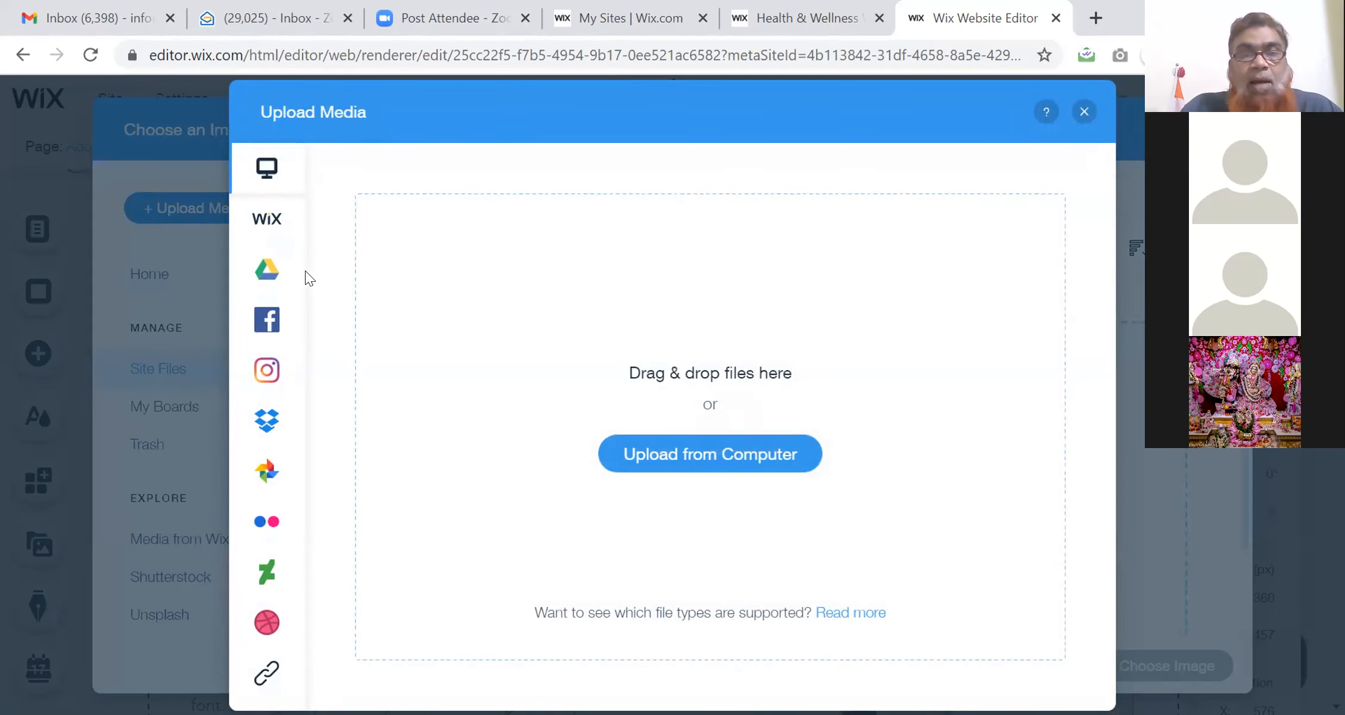
click(667, 463)
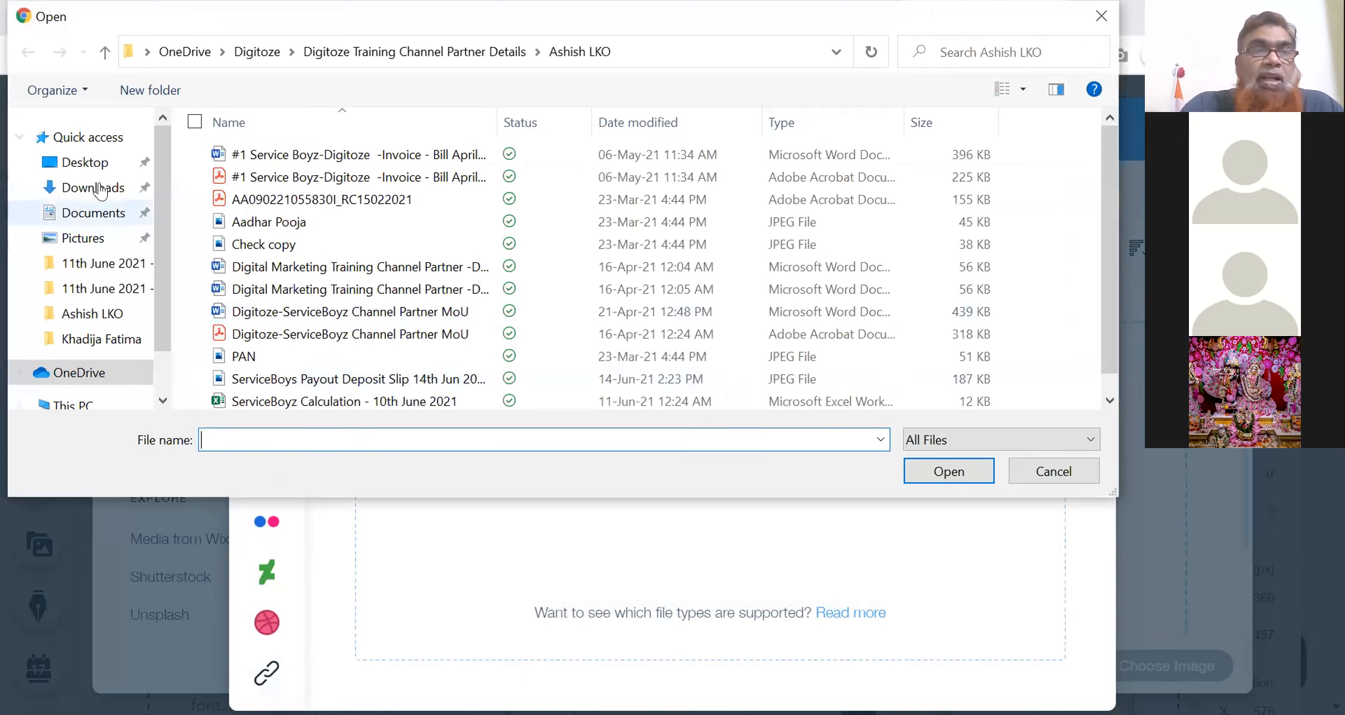
- Upload image 1, the dark Hyd Yoga logo, from the Hyd Yoga folder in Downloads
click(89, 188)
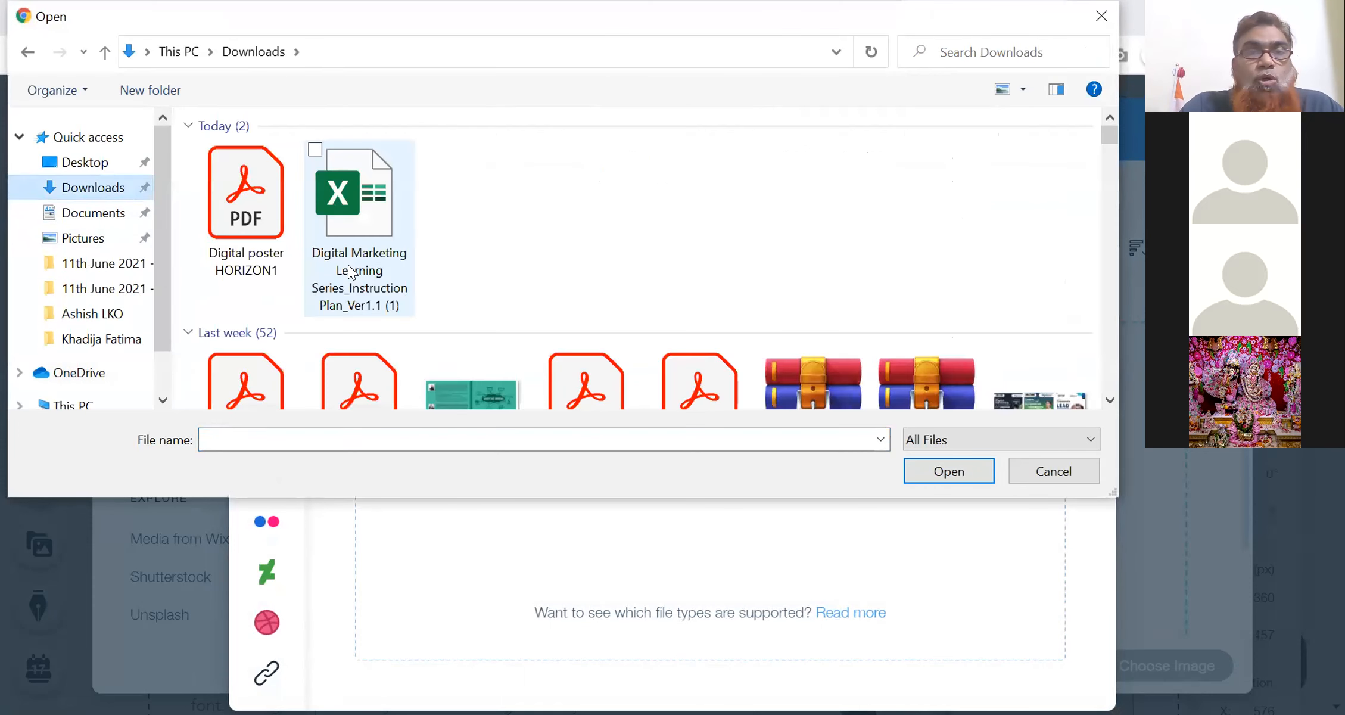
click(1111, 403)
click(1111, 403)
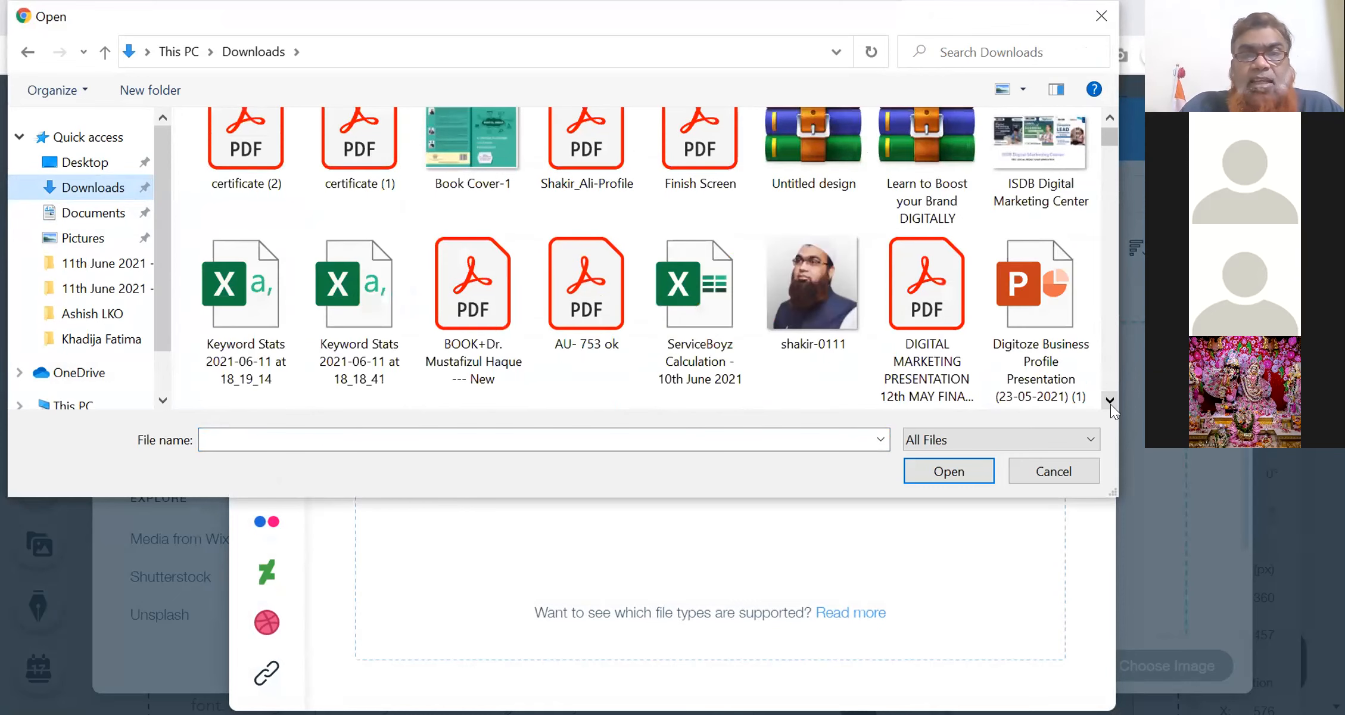
click(1111, 404)
click(1111, 403)
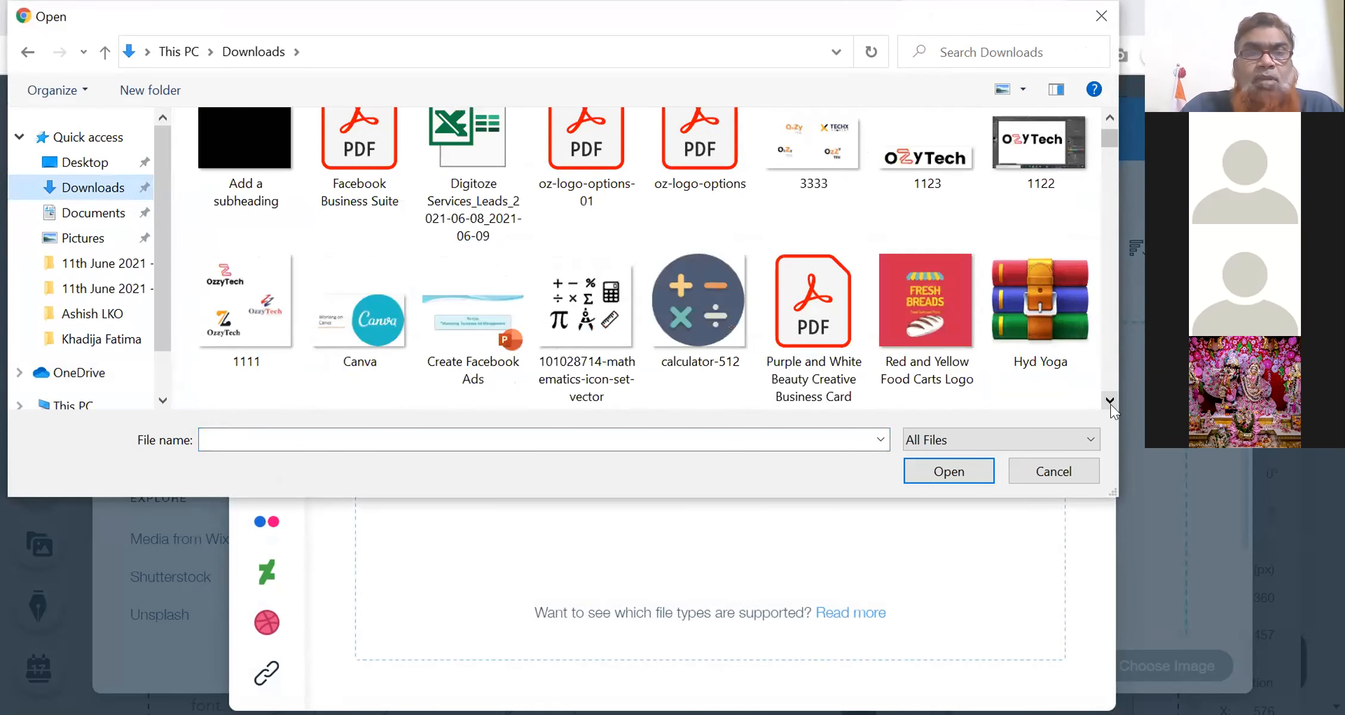
click(1111, 403)
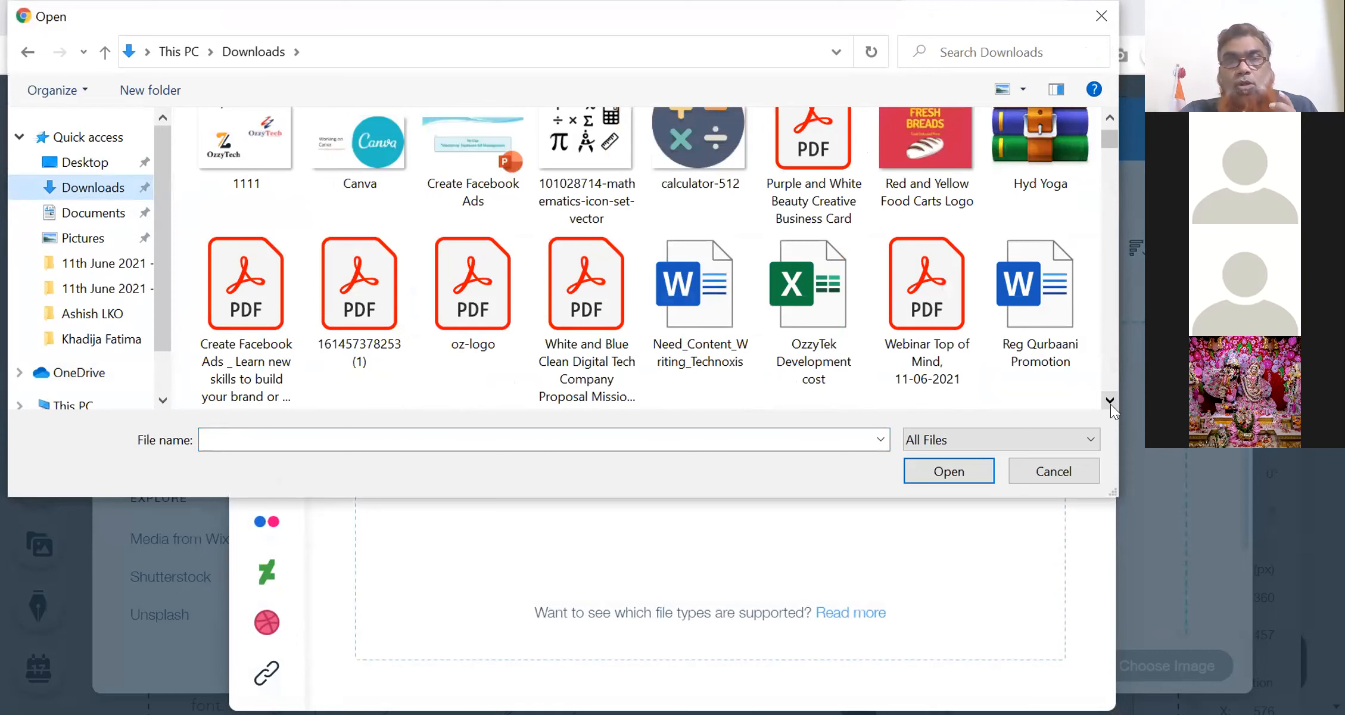
click(1111, 404)
click(1112, 403)
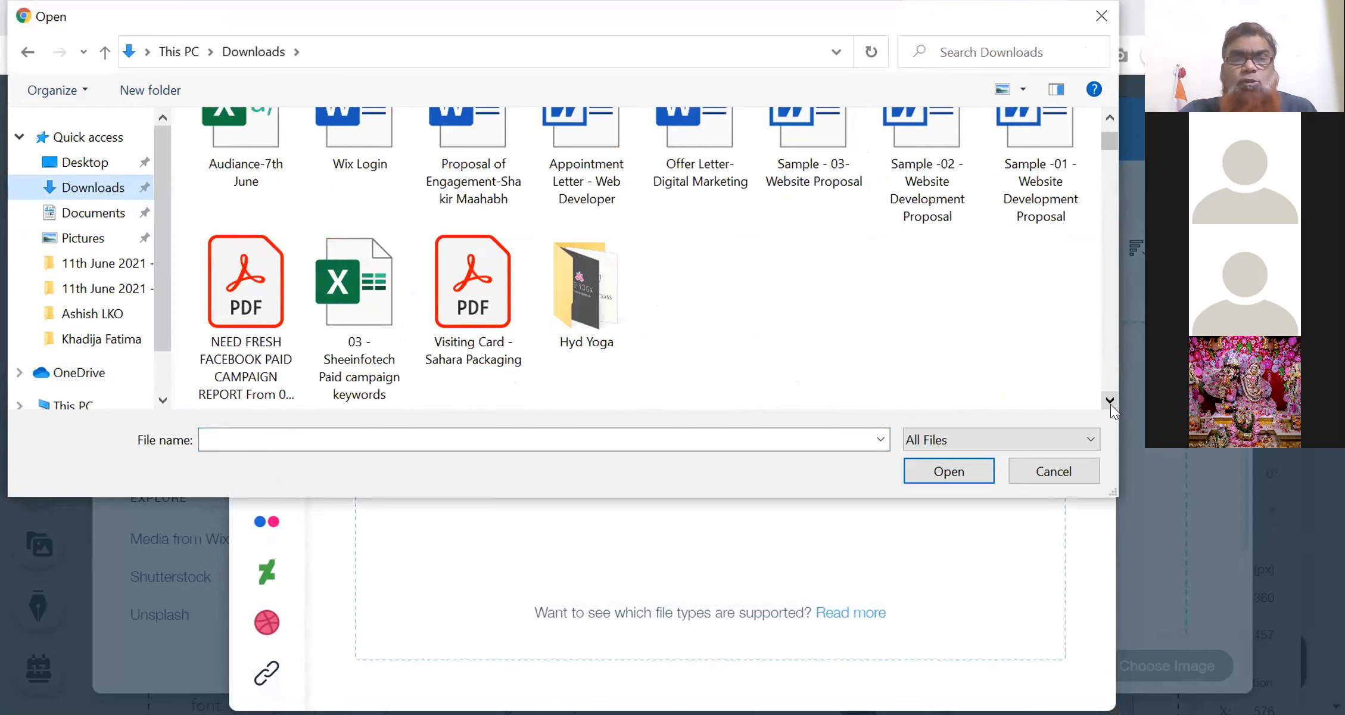
click(1111, 403)
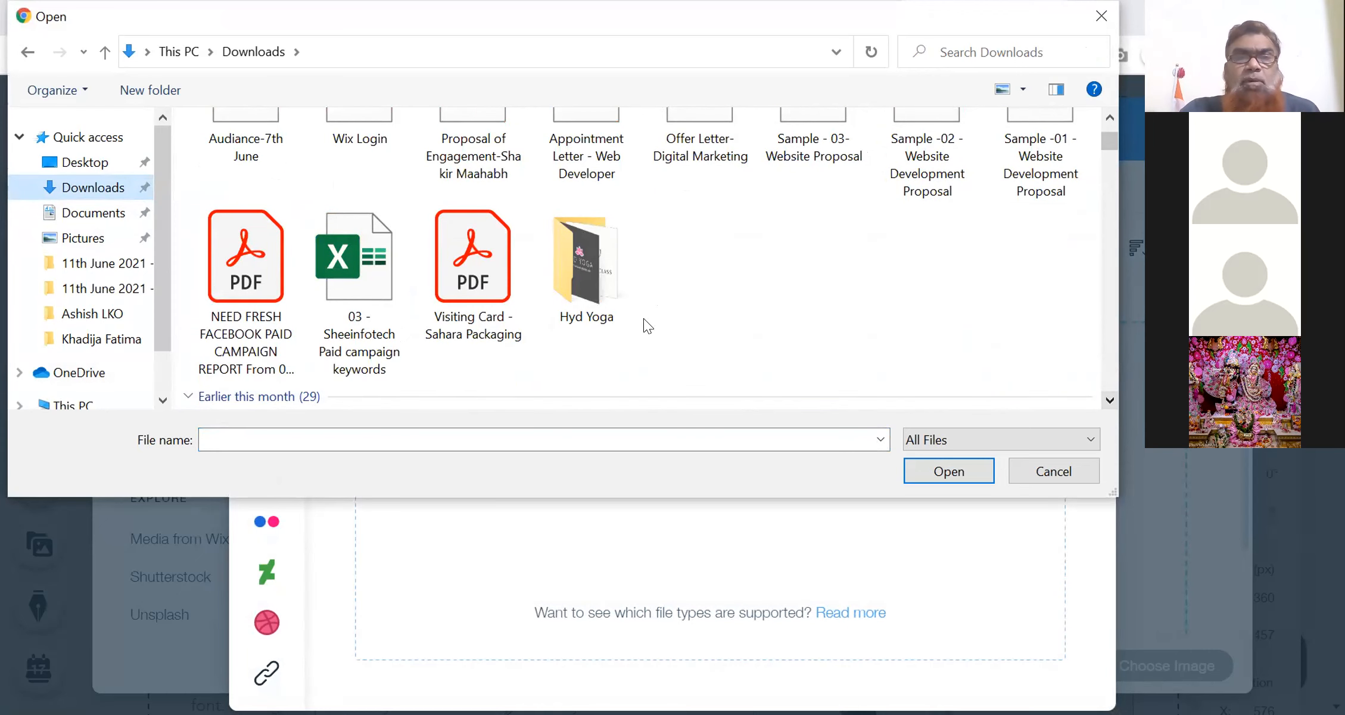
double_click(586, 304)
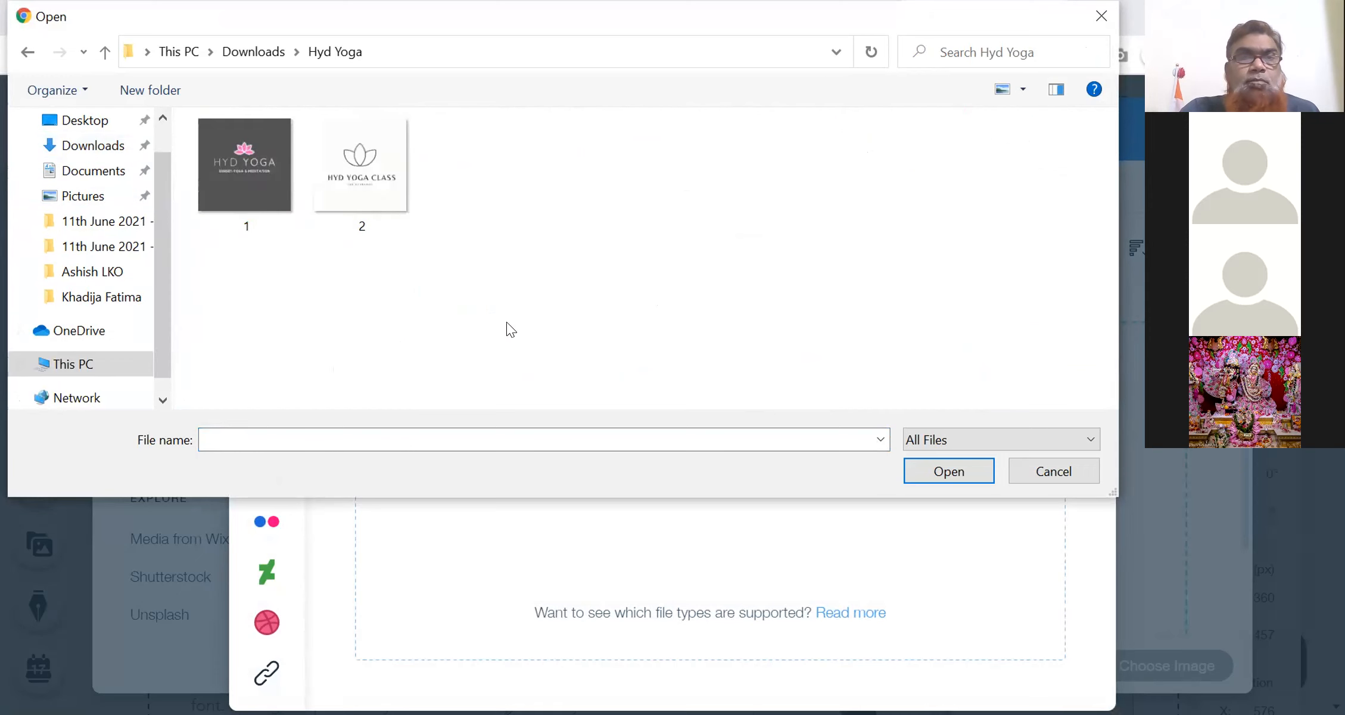
click(240, 172)
click(917, 467)
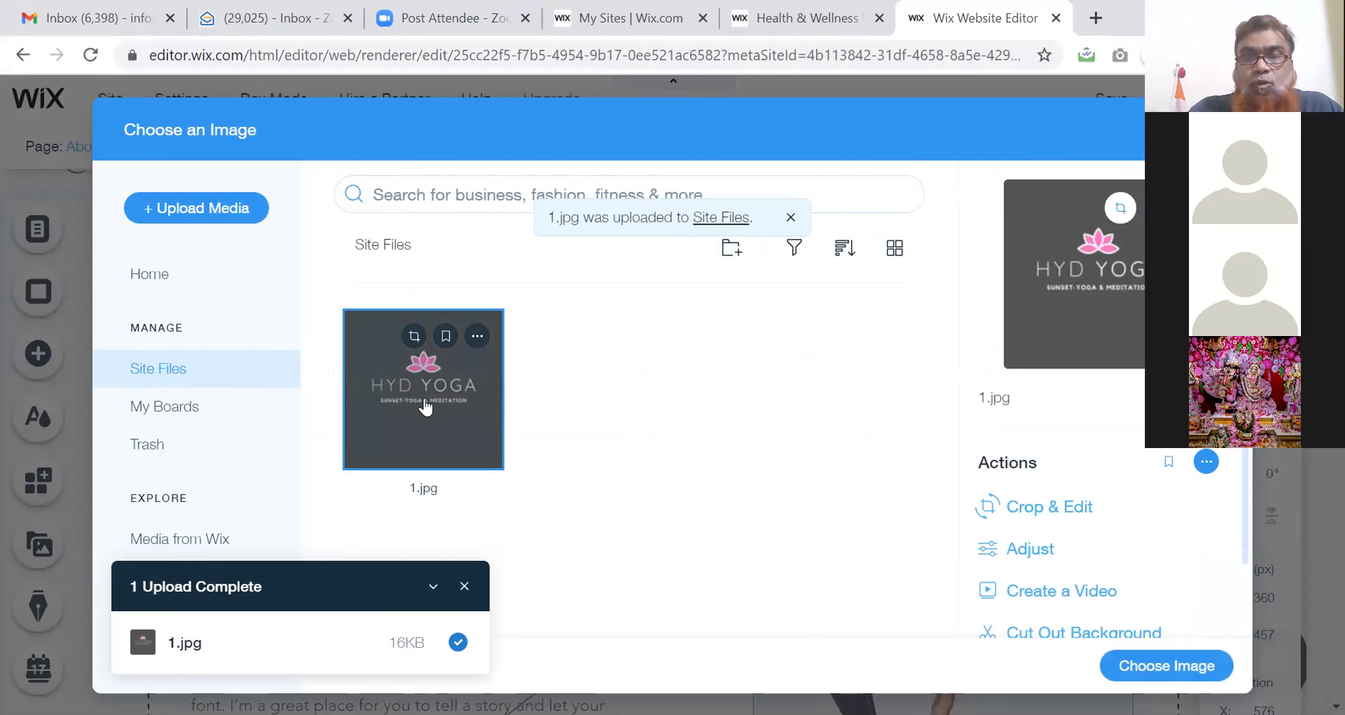
- Use the uploaded 1.jpg as the image beside the main heading and check it on the page
click(1122, 663)
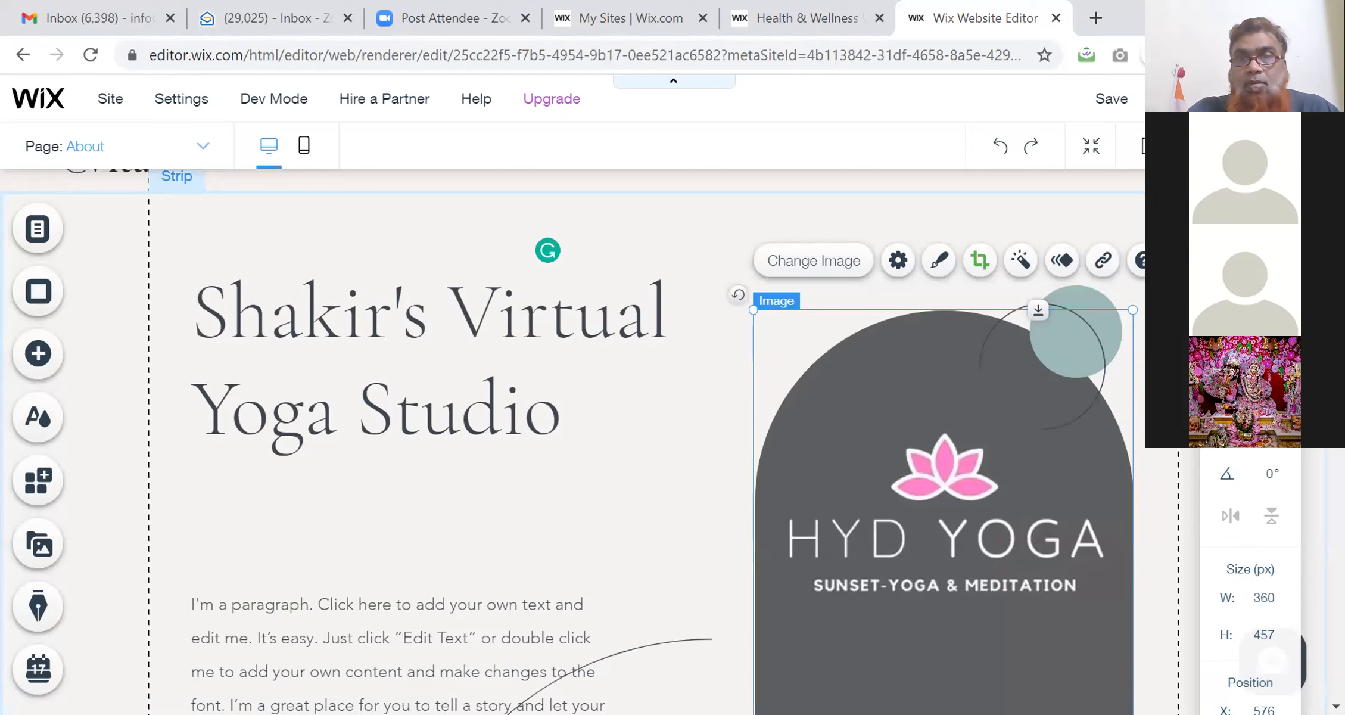
scroll(596, 441, down, 4)
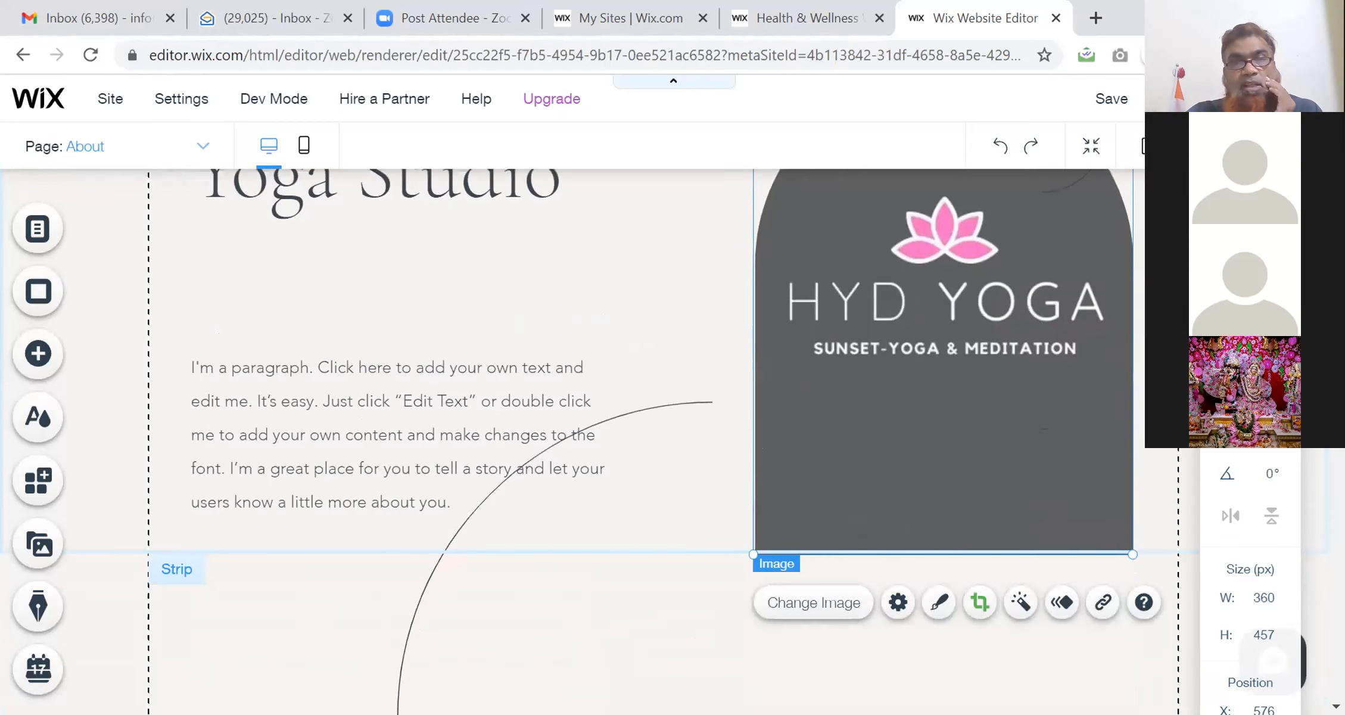
scroll(595, 441, up, 5)
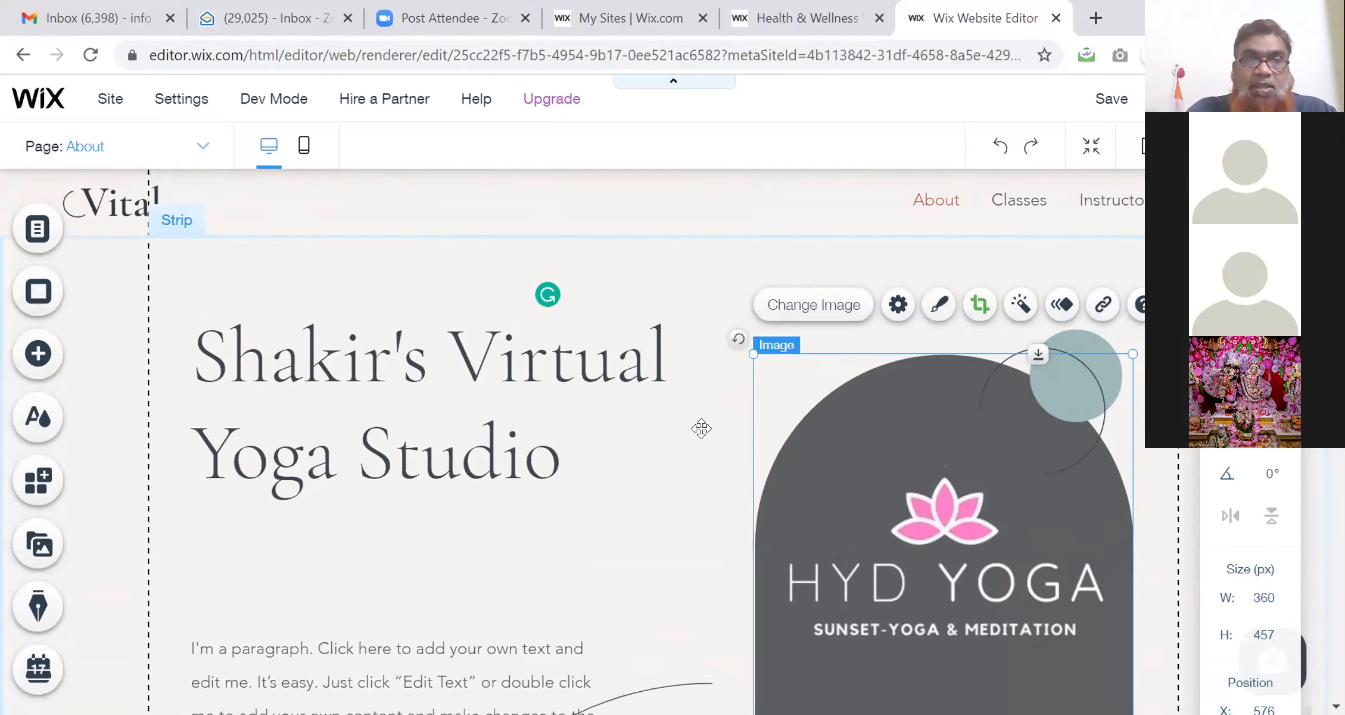
- Format the paragraph below the main heading as 14 px bold italic, trying an indent and removing it again
click(301, 656)
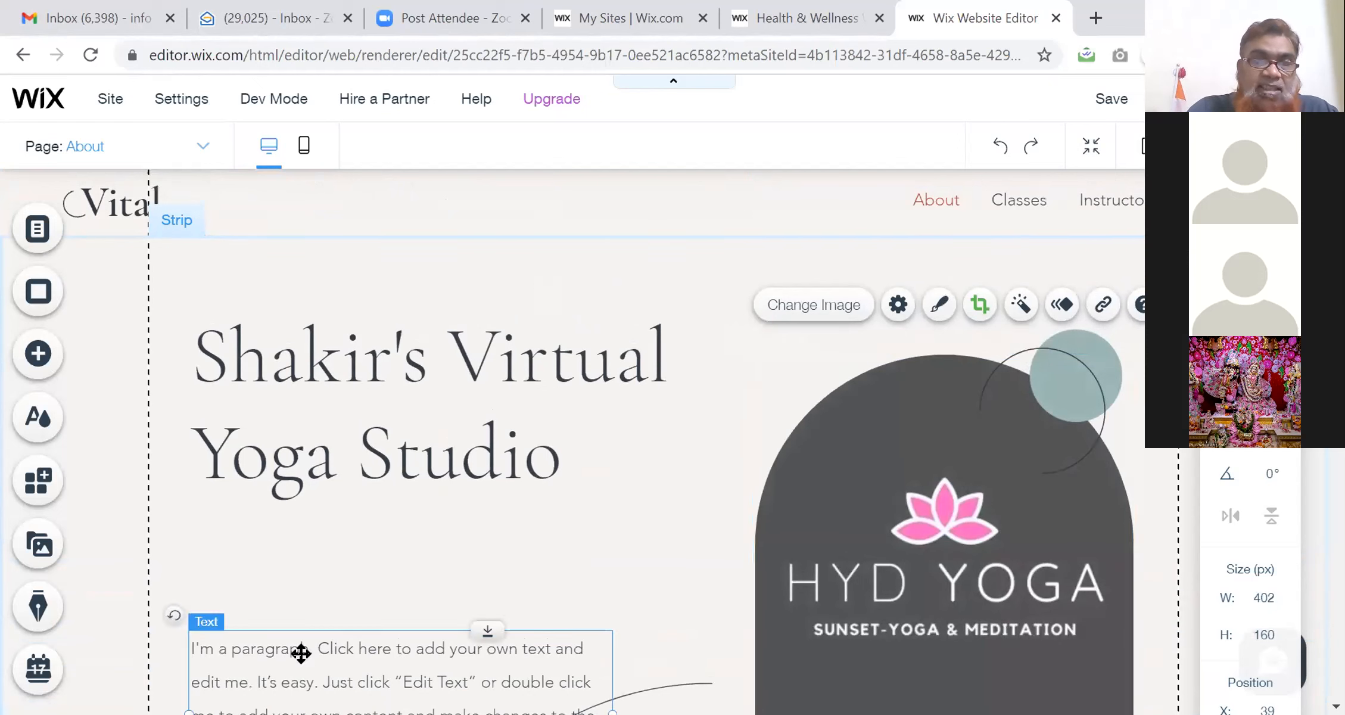
double_click(229, 645)
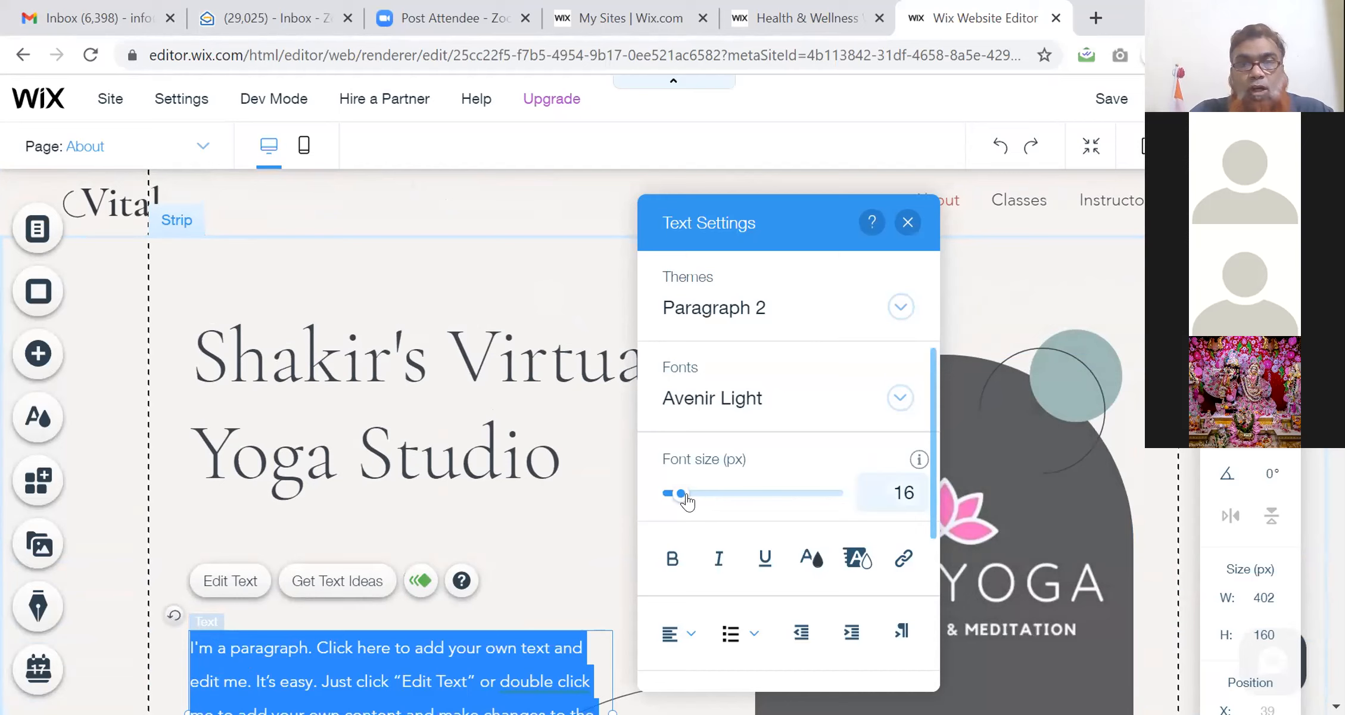
mouse_move(682, 505)
mouse_down()
mouse_move(717, 502)
mouse_move(674, 499)
mouse_up()
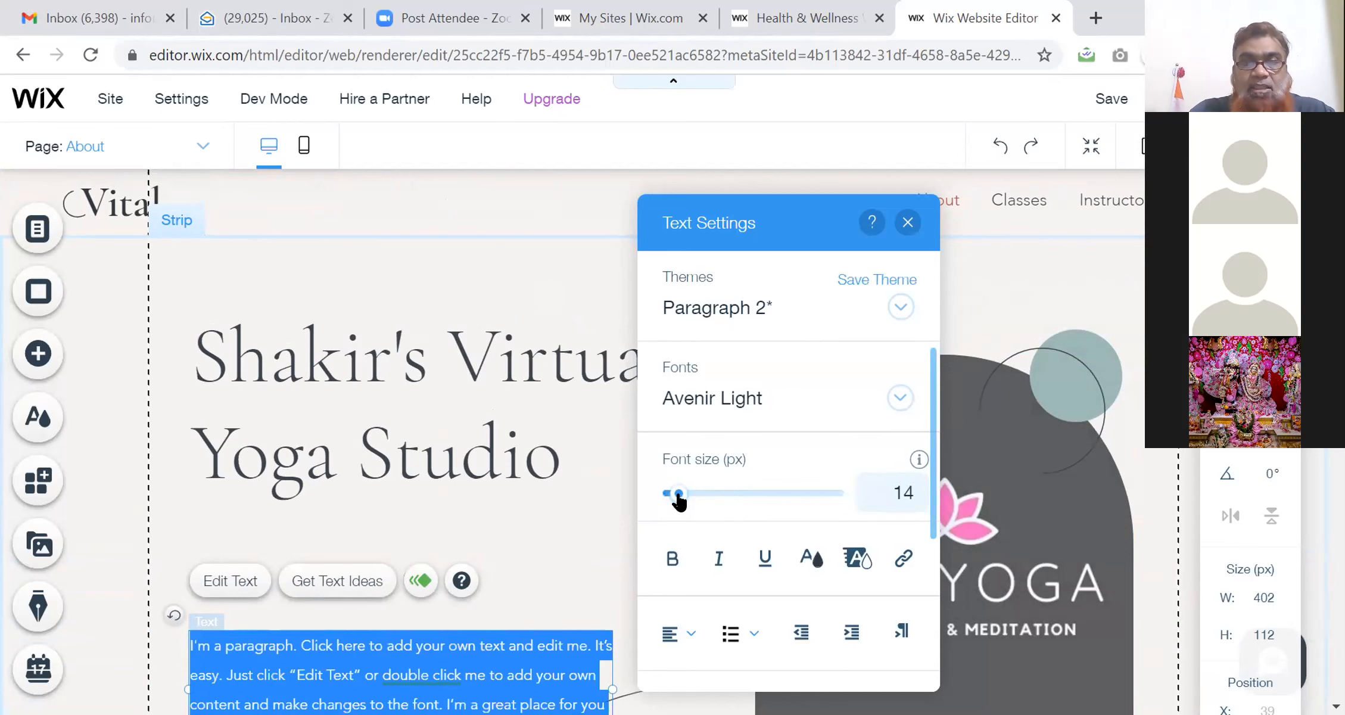
click(673, 563)
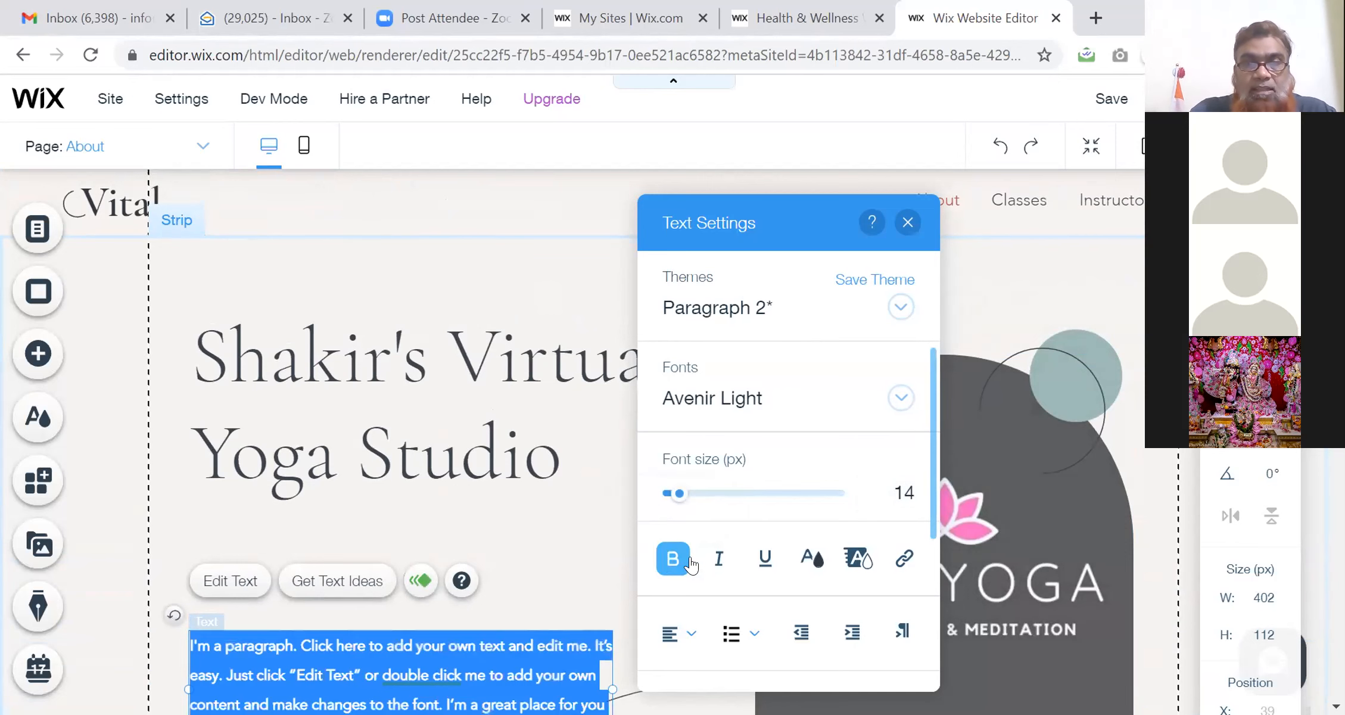
click(720, 562)
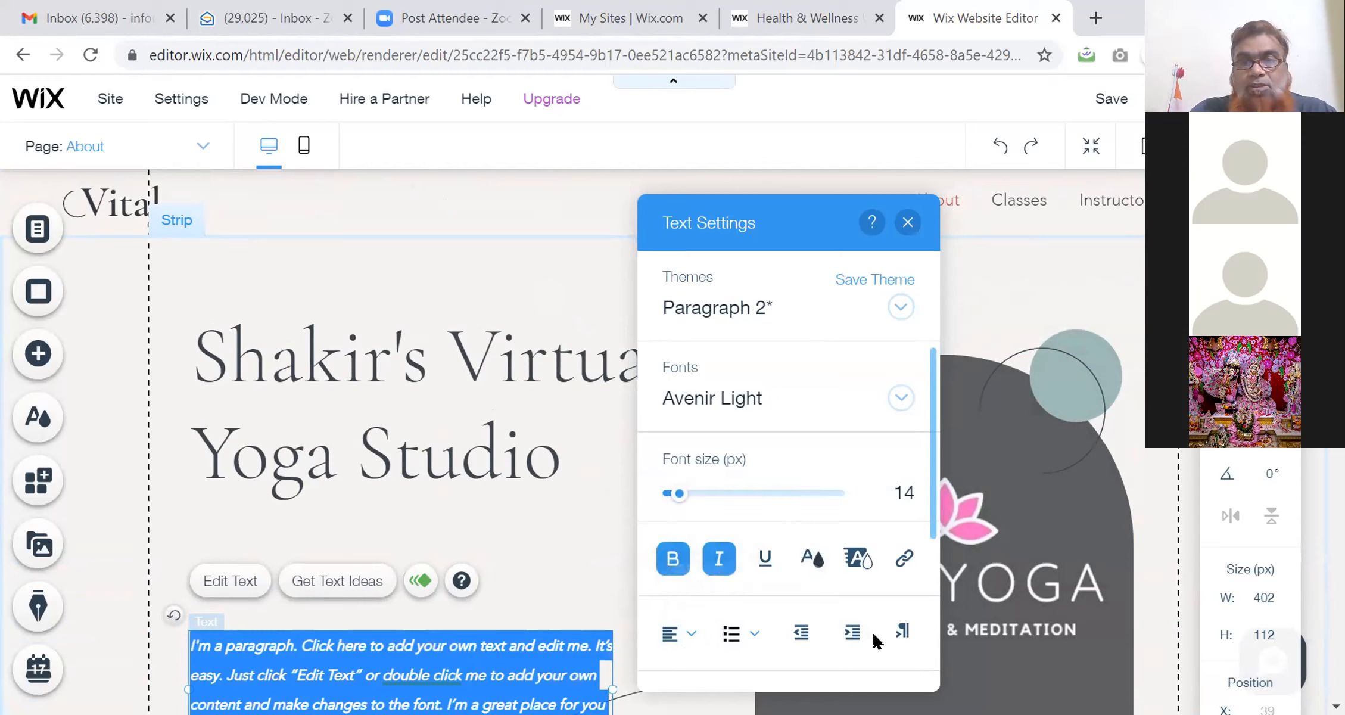
click(853, 635)
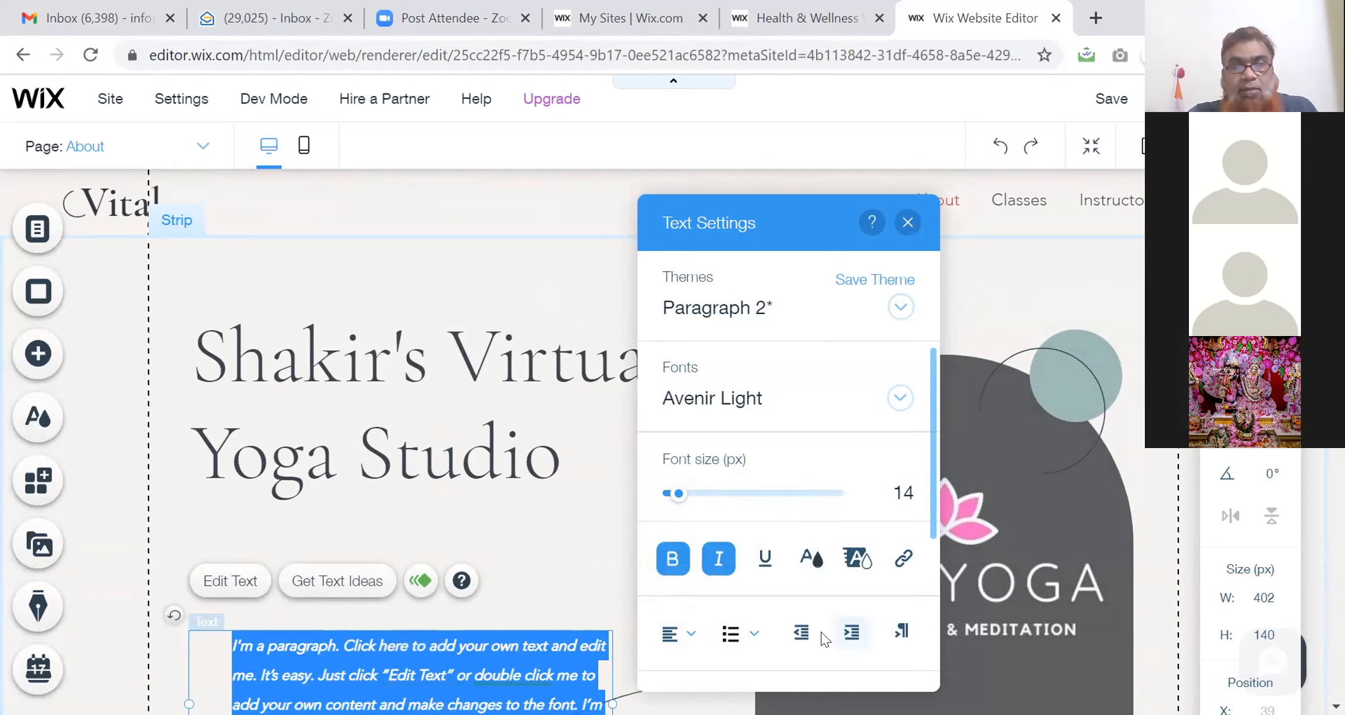
click(800, 635)
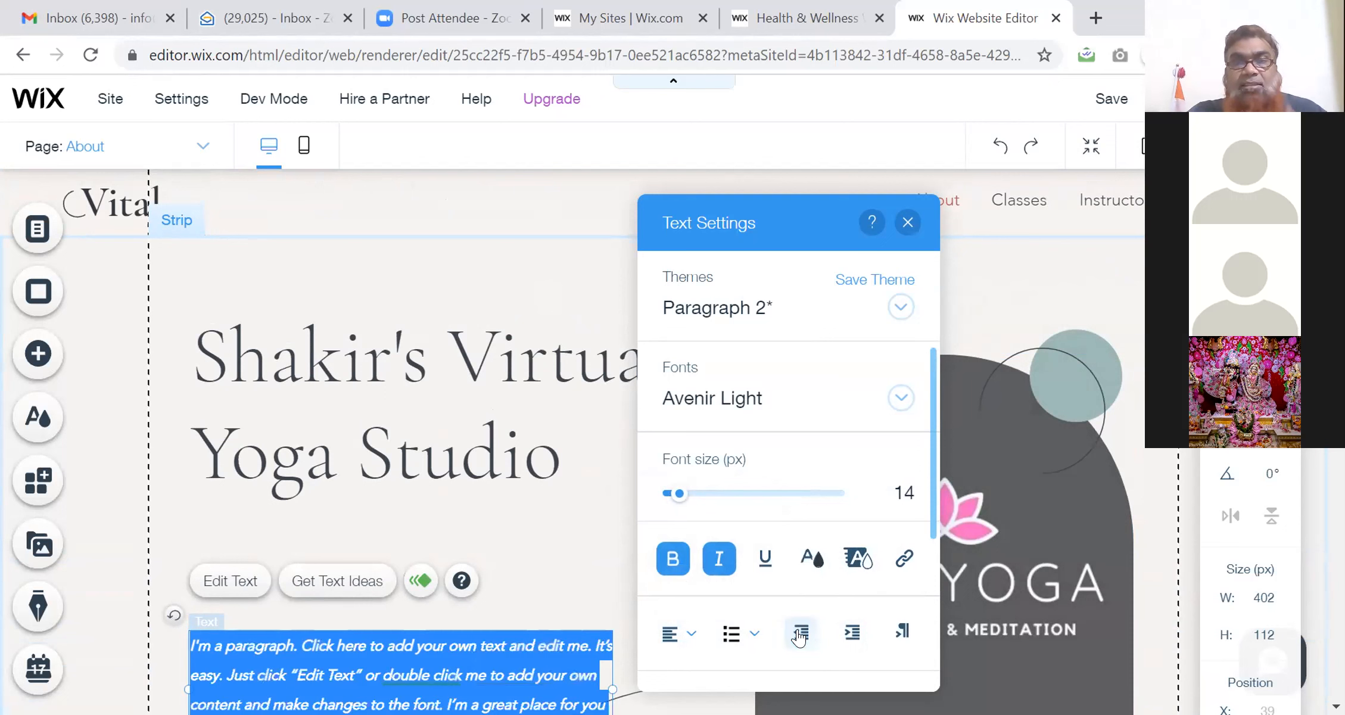
click(933, 553)
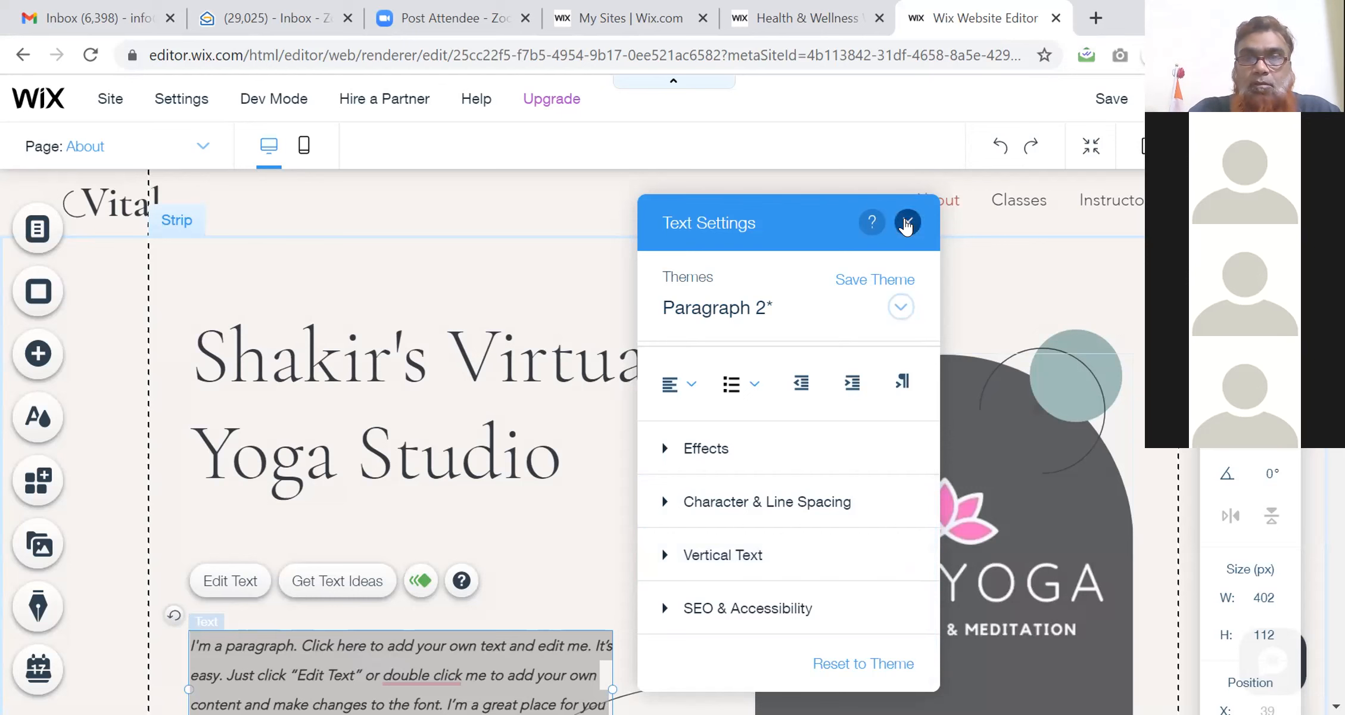
click(907, 223)
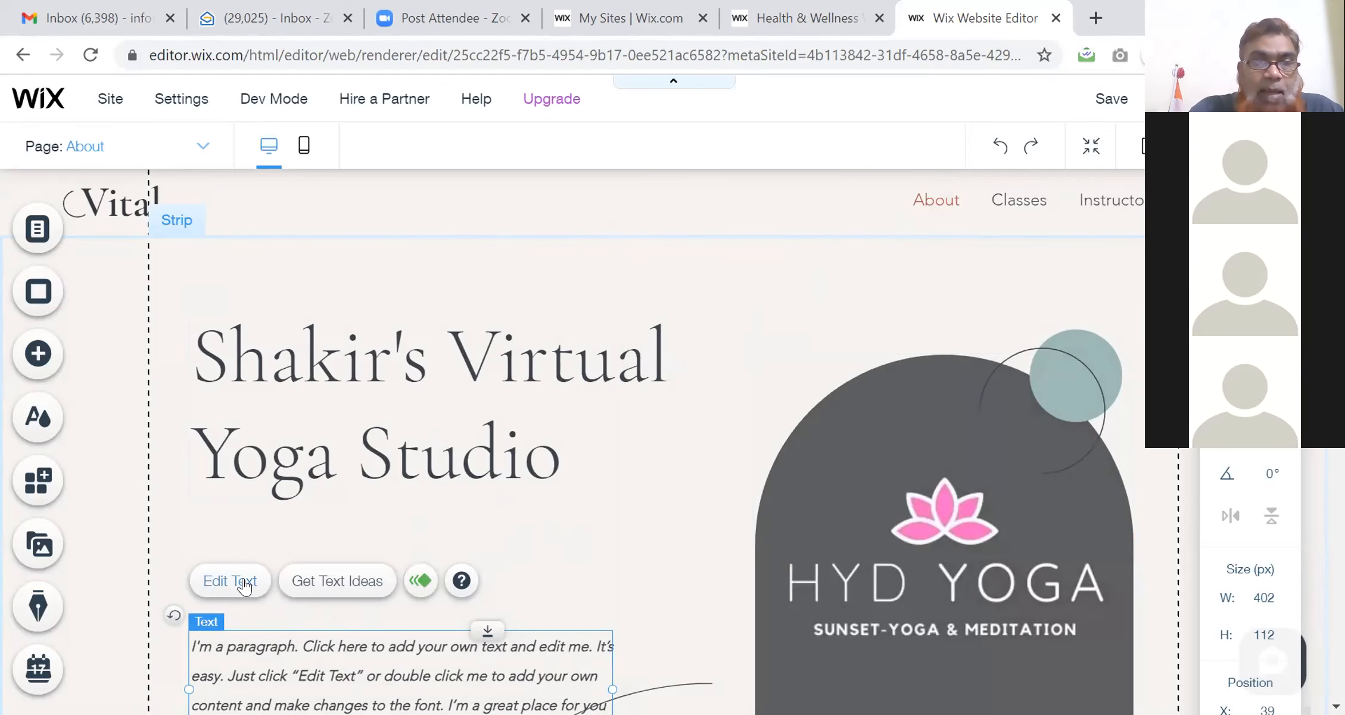
- Replace the paragraph below the main heading with the Option 1 text idea for a Fitness Center site and the Welcome topic
click(317, 587)
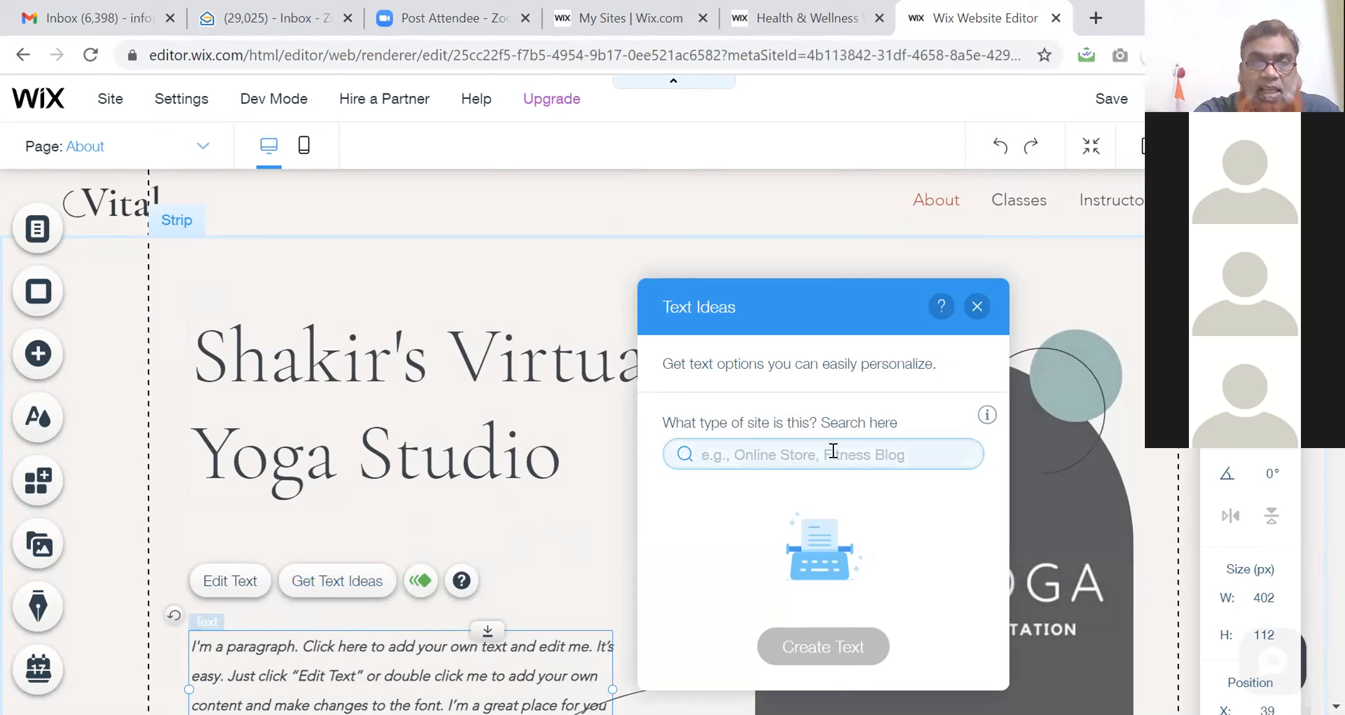
text(Fitness)
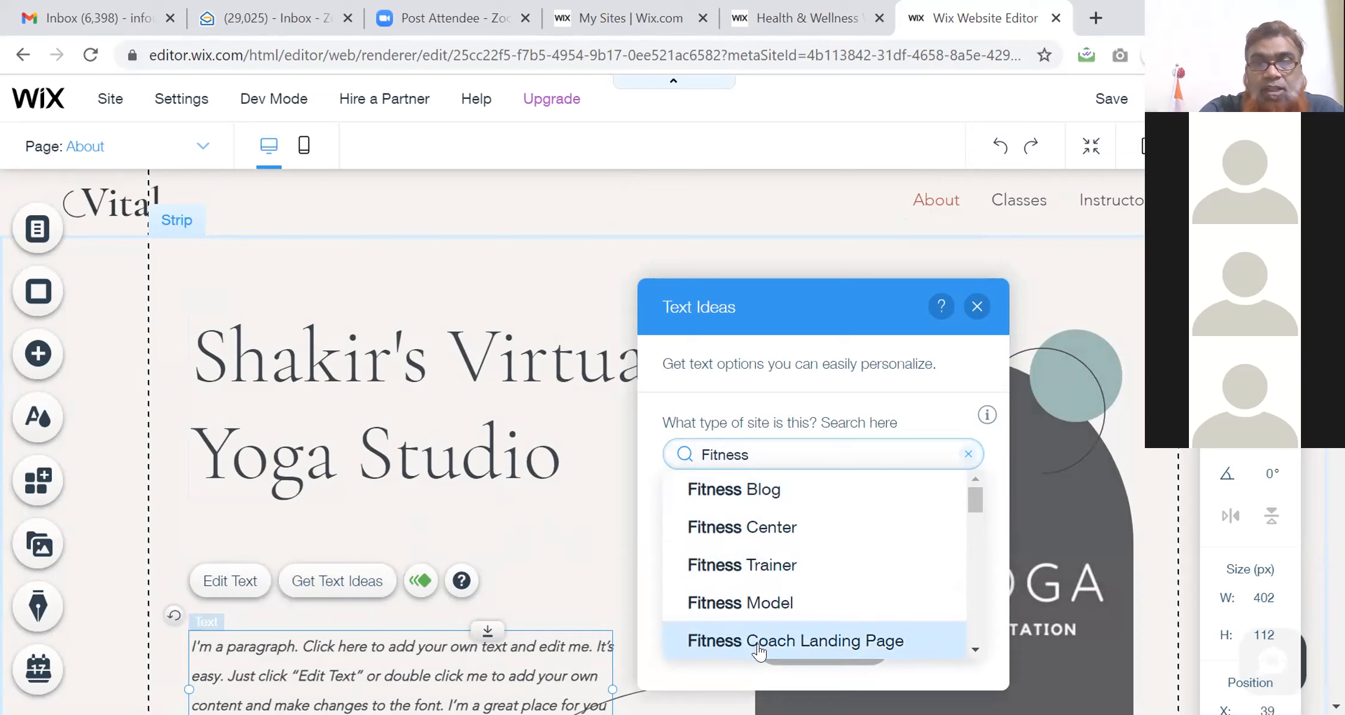
click(760, 527)
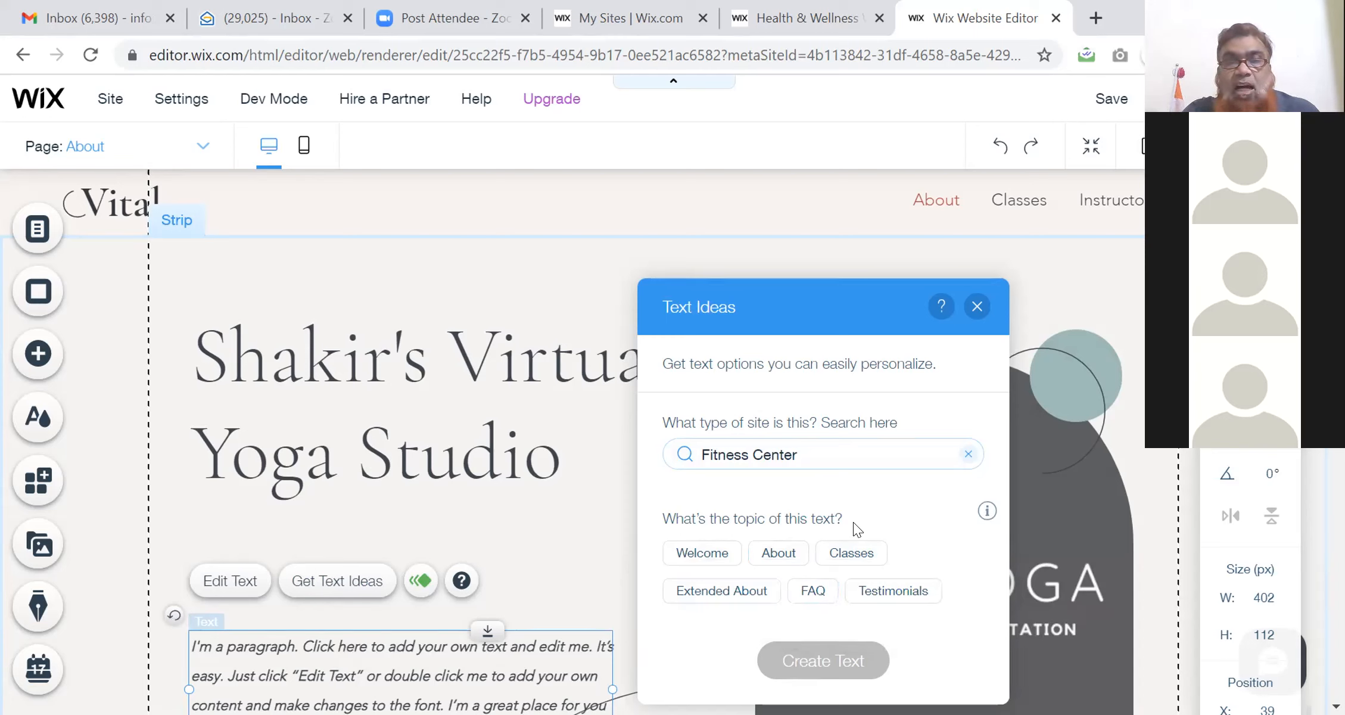
click(709, 557)
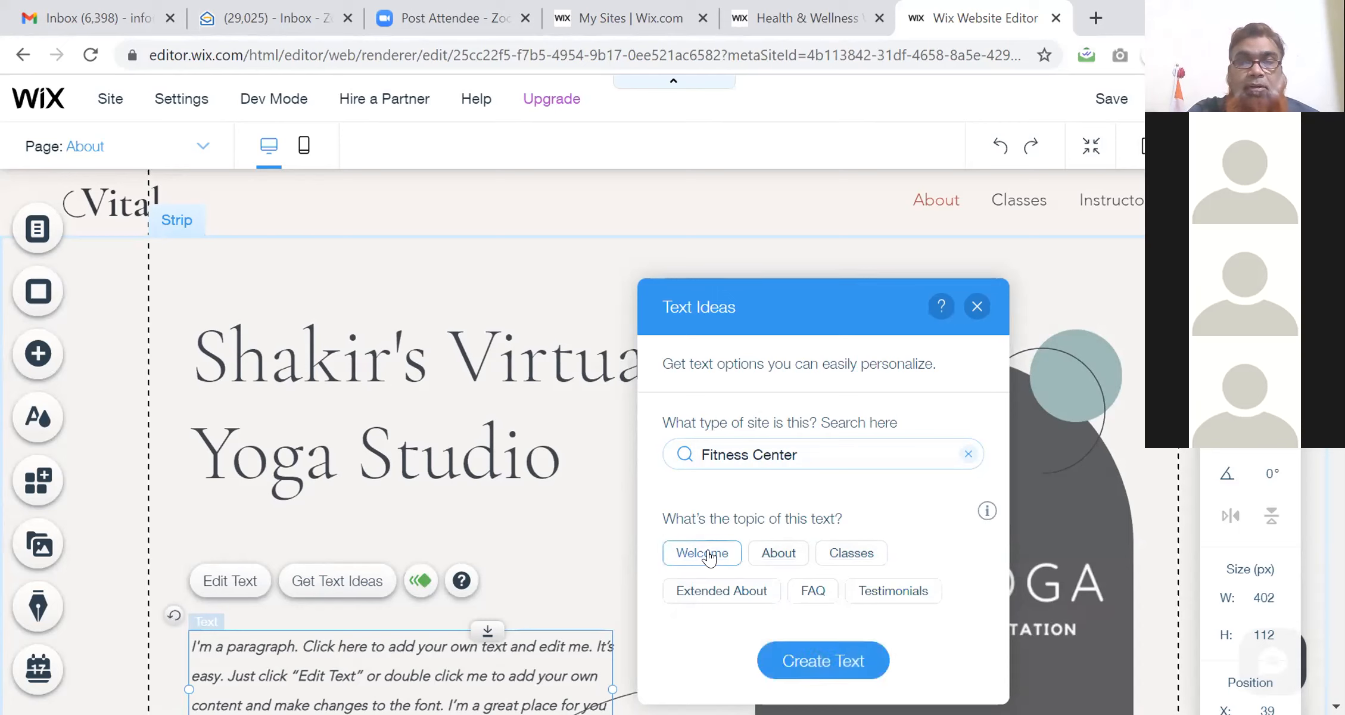
click(800, 656)
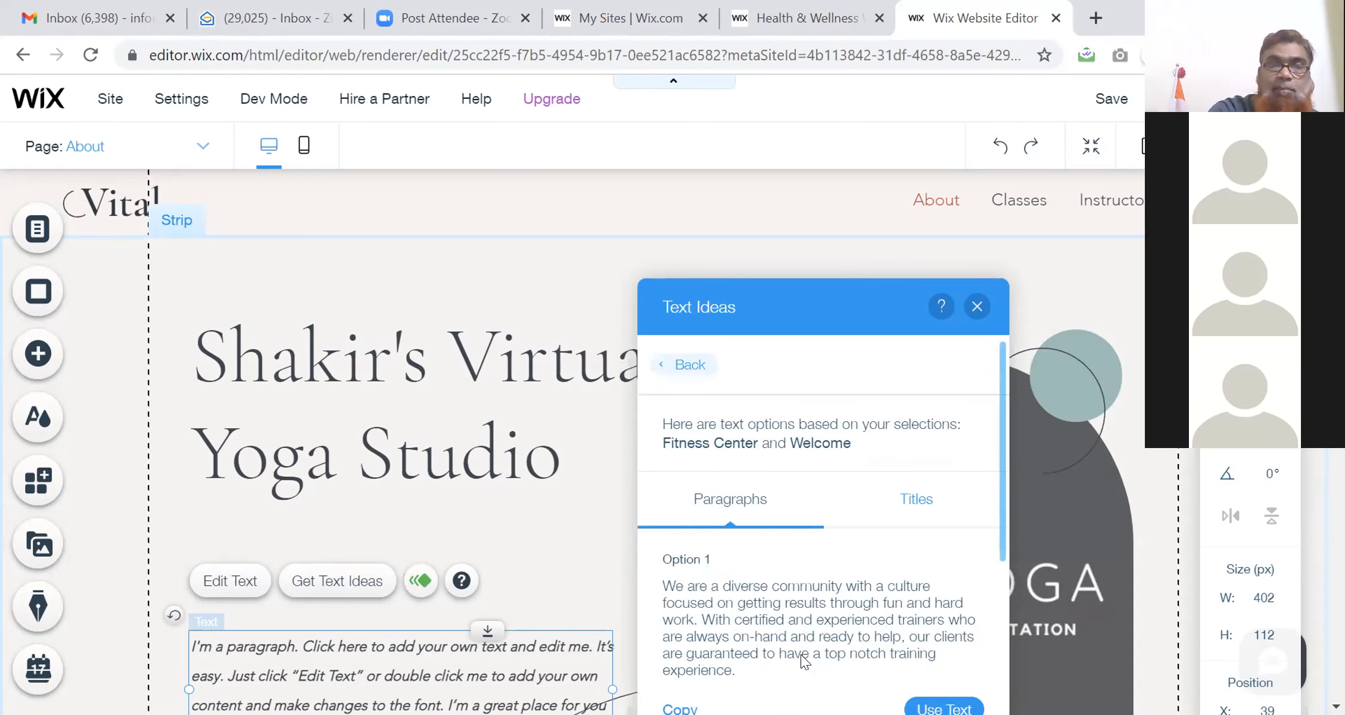
click(945, 709)
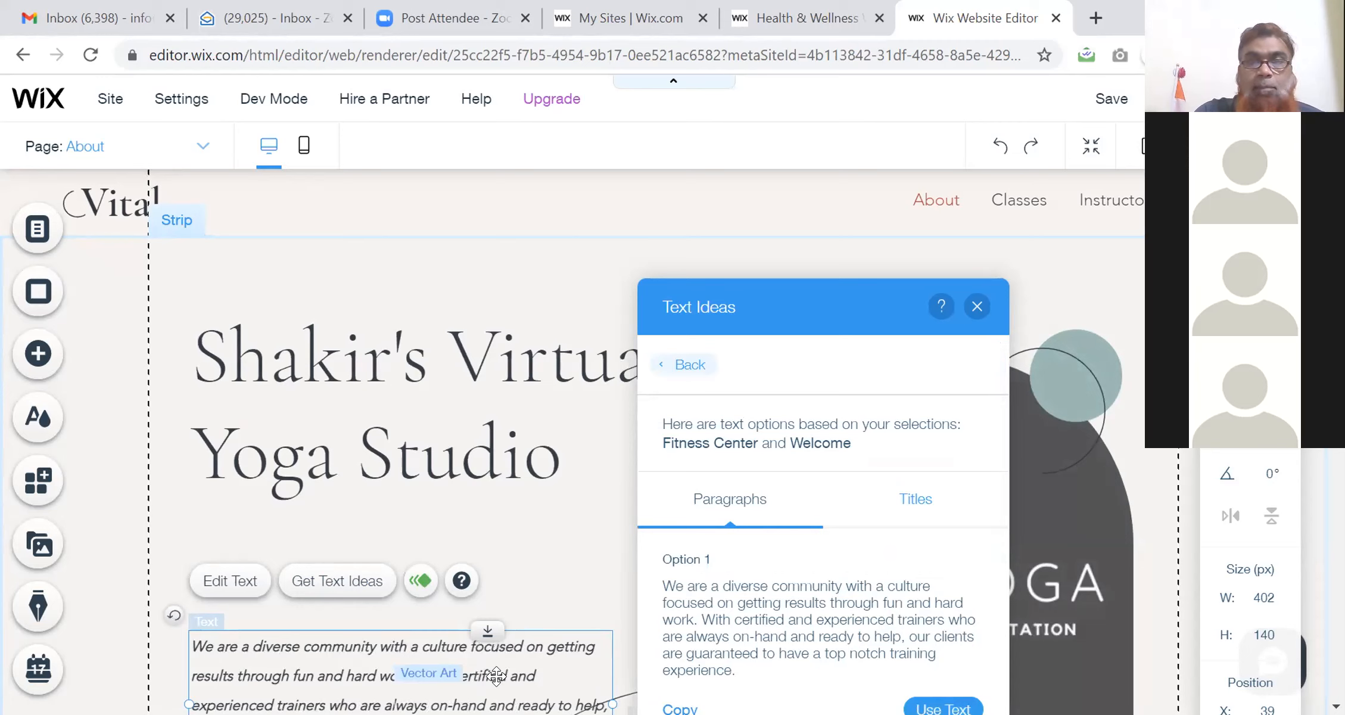
click(977, 307)
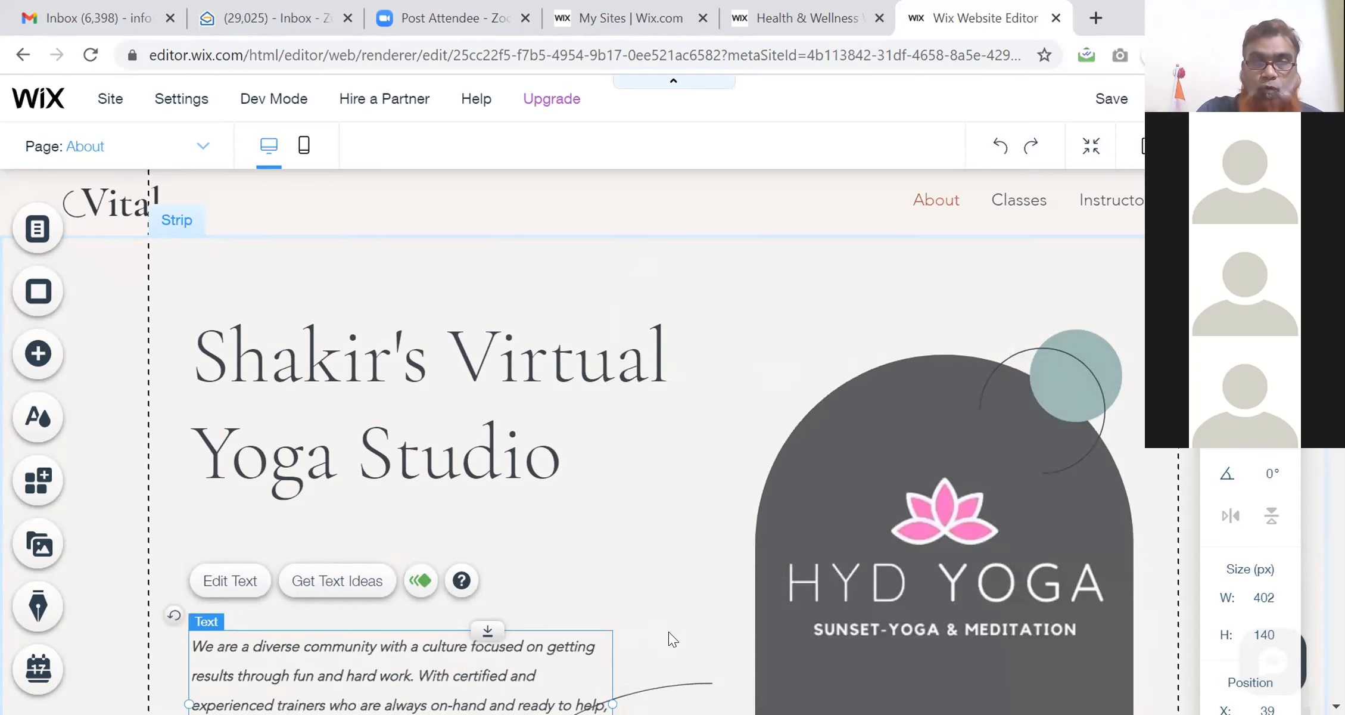
click(669, 630)
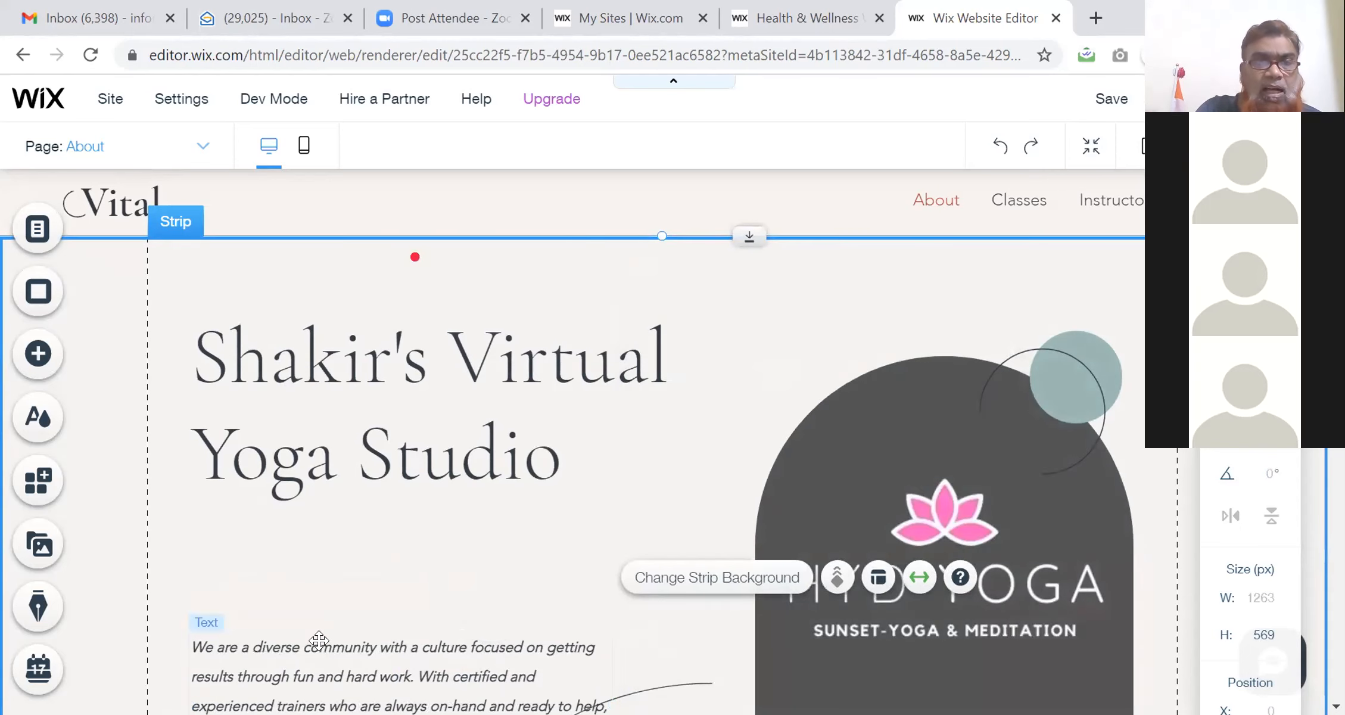
click(332, 660)
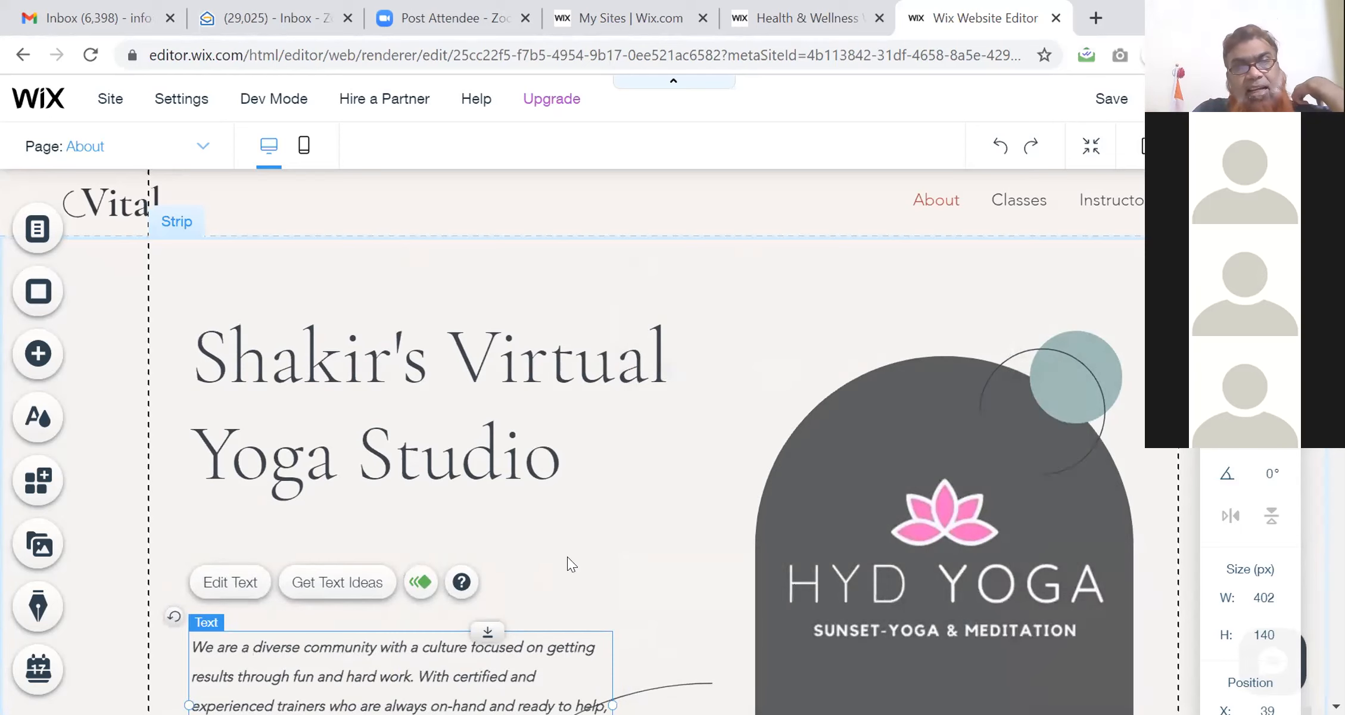
click(641, 558)
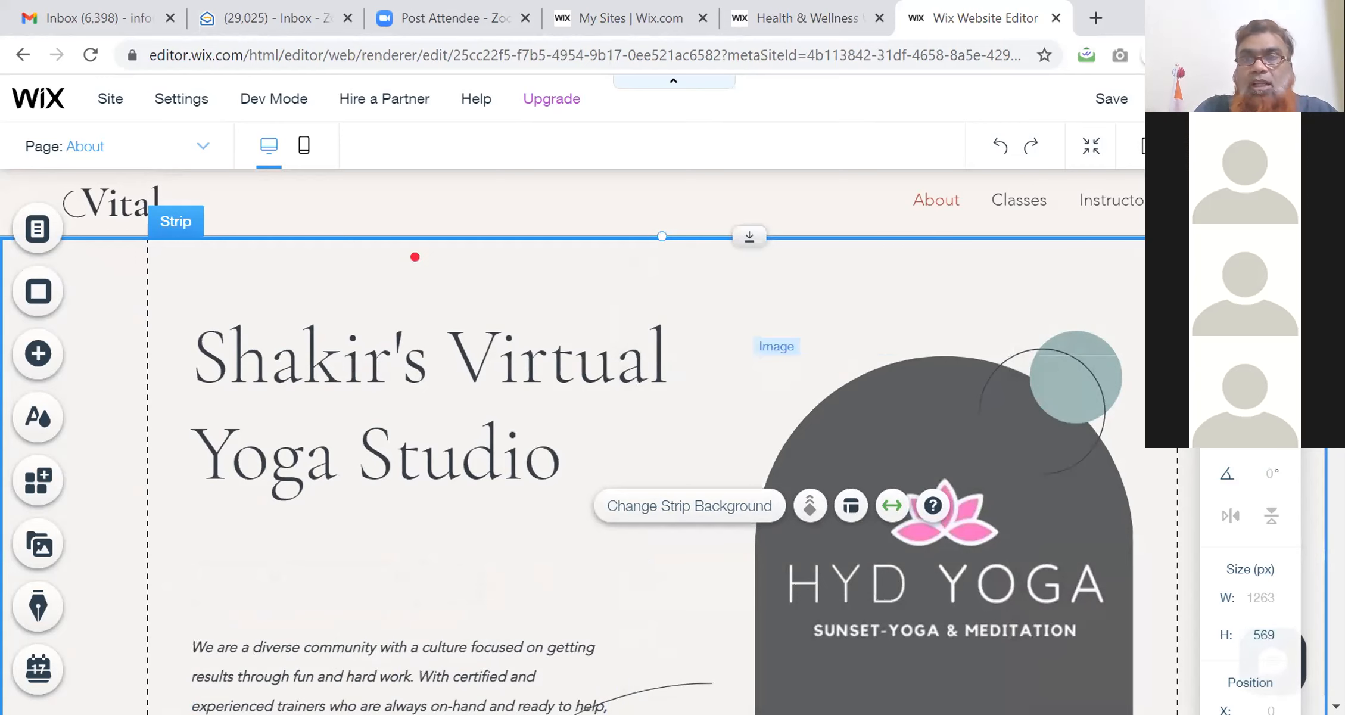
- Examine the "Practice Yoga Anytime, Anywhere." section, checking its heading, vector art and background strip
scroll(416, 256, down, 9)
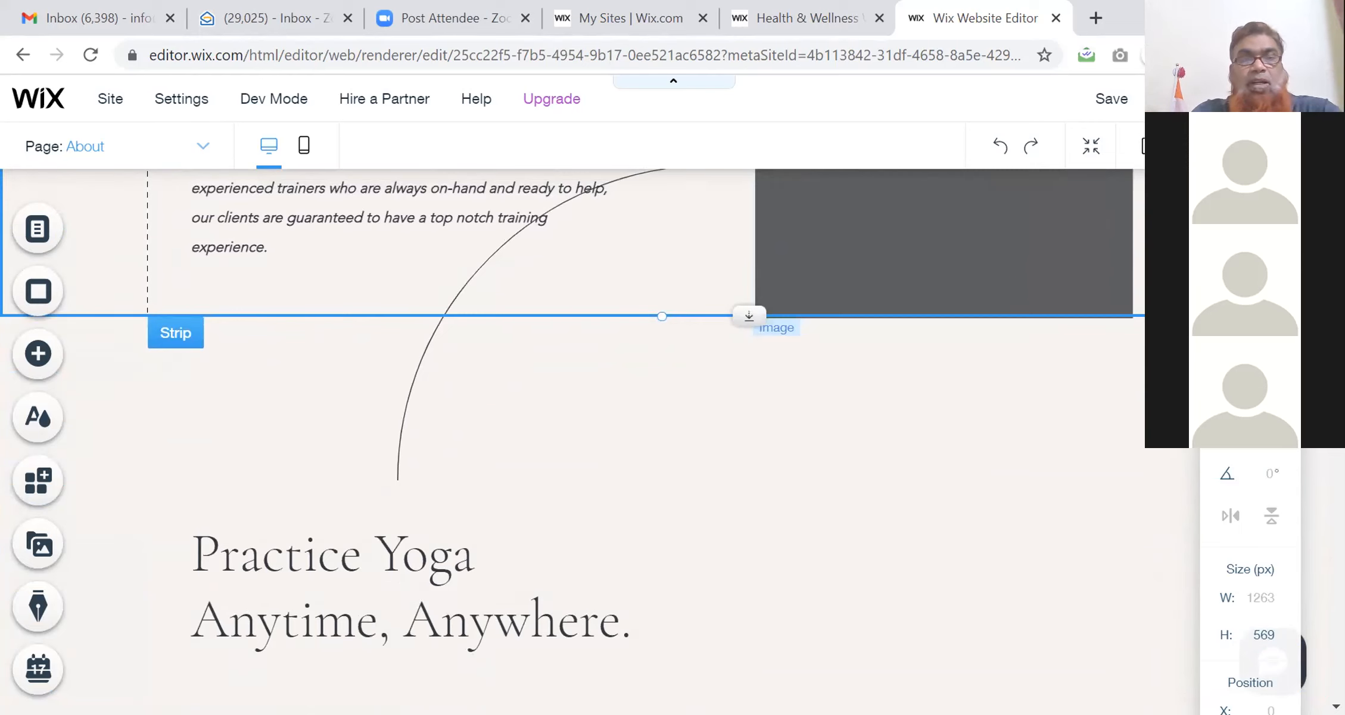
scroll(640, 442, down, 5)
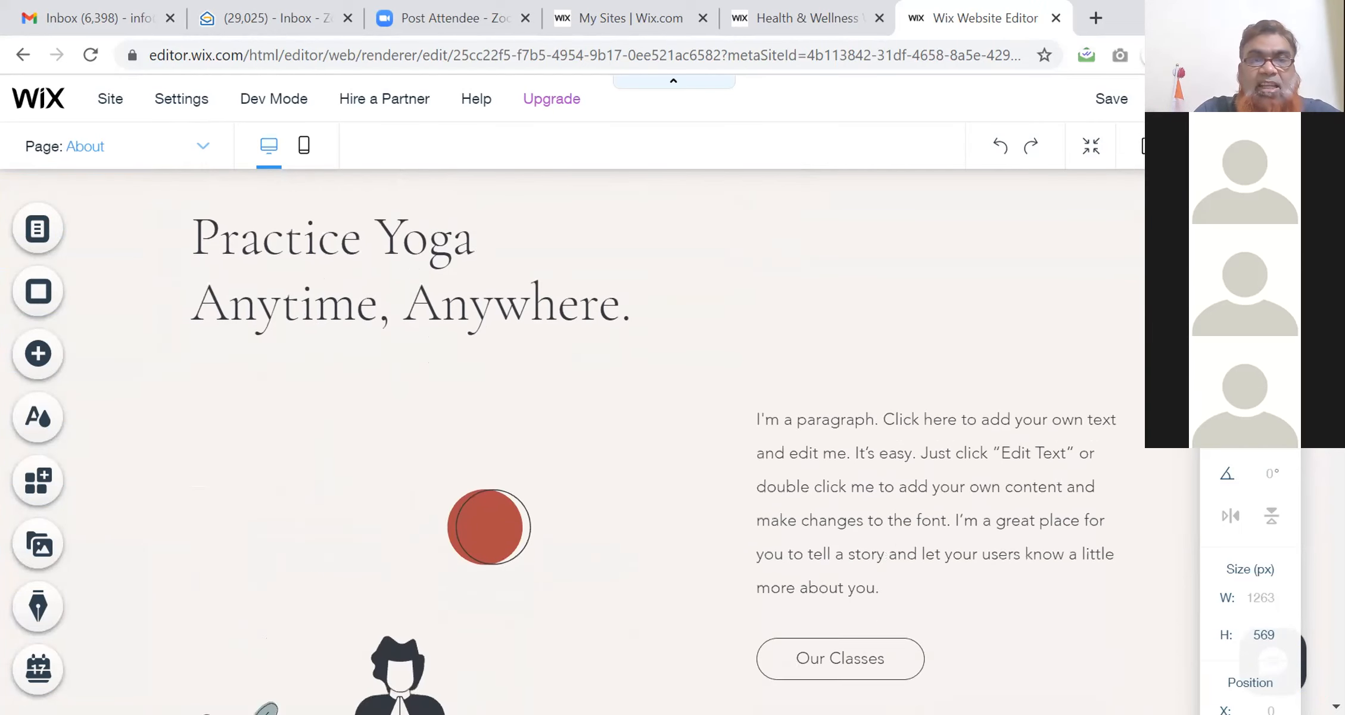
scroll(640, 442, down, 1)
scroll(343, 217, down, 1)
scroll(343, 218, up, 1)
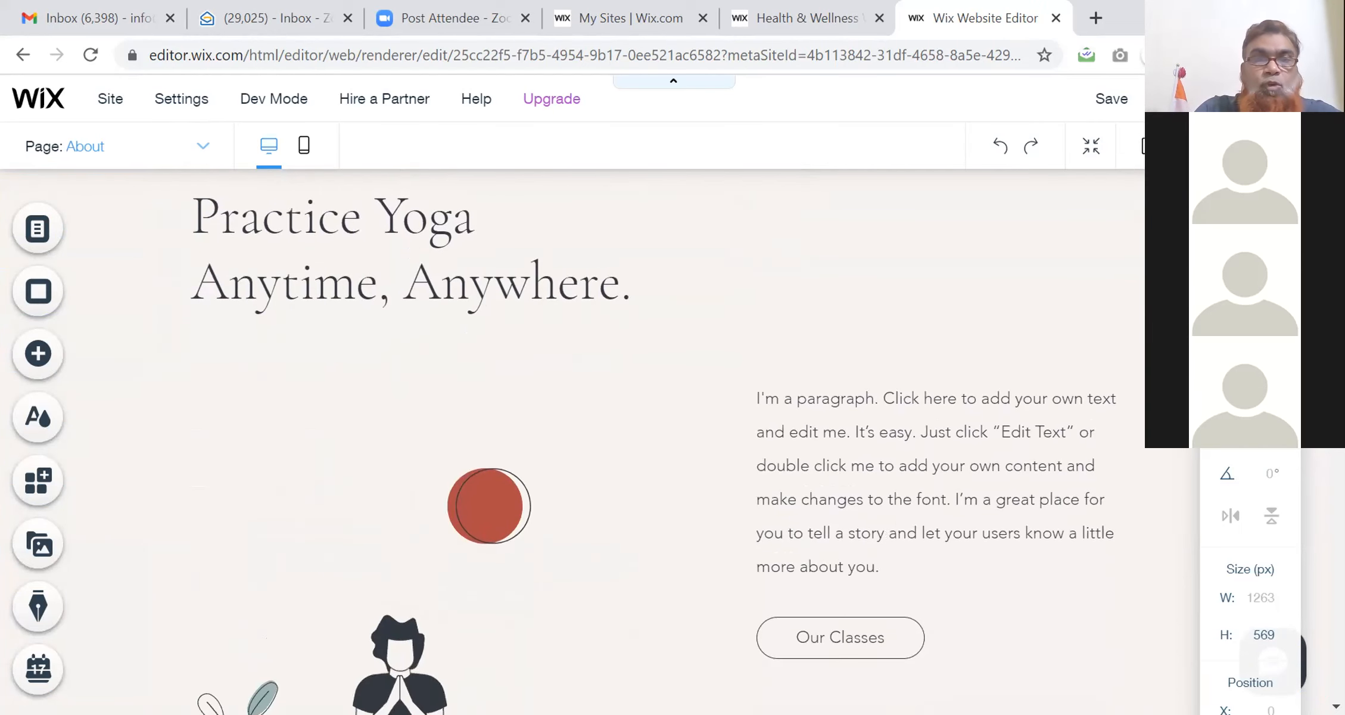
click(347, 228)
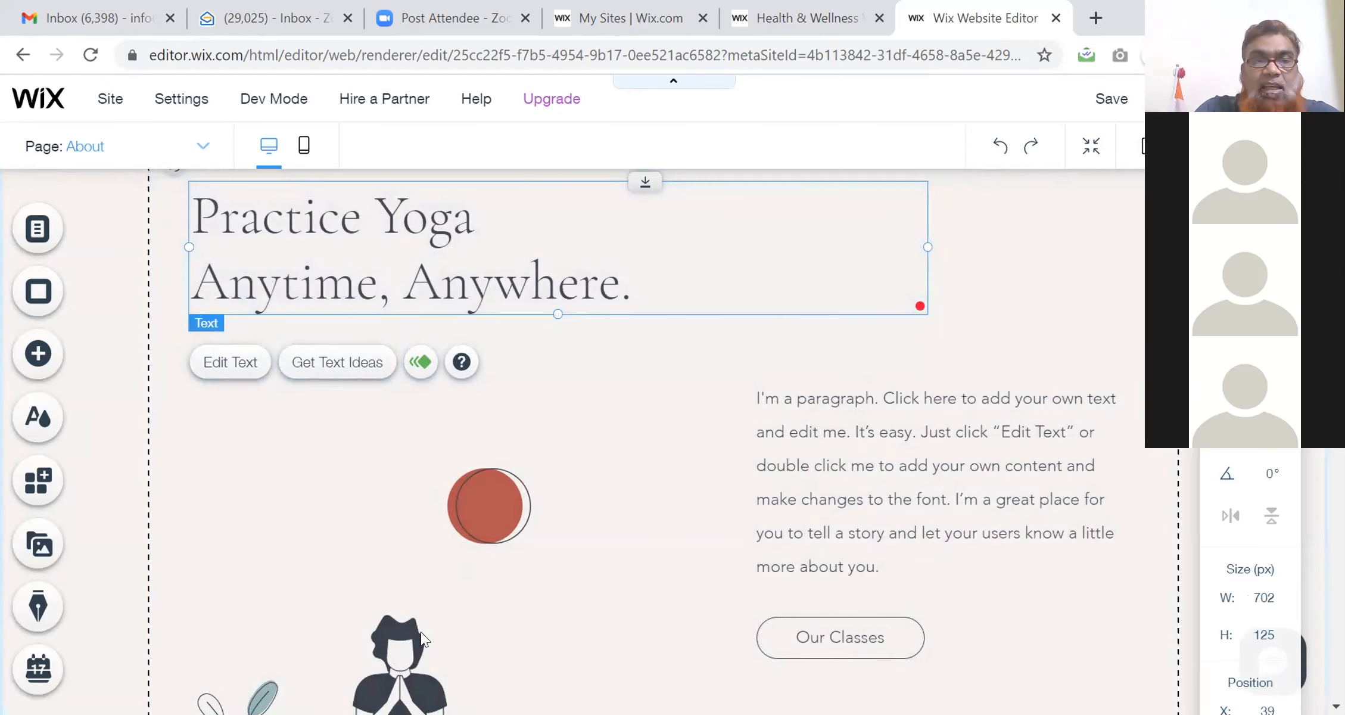
click(397, 677)
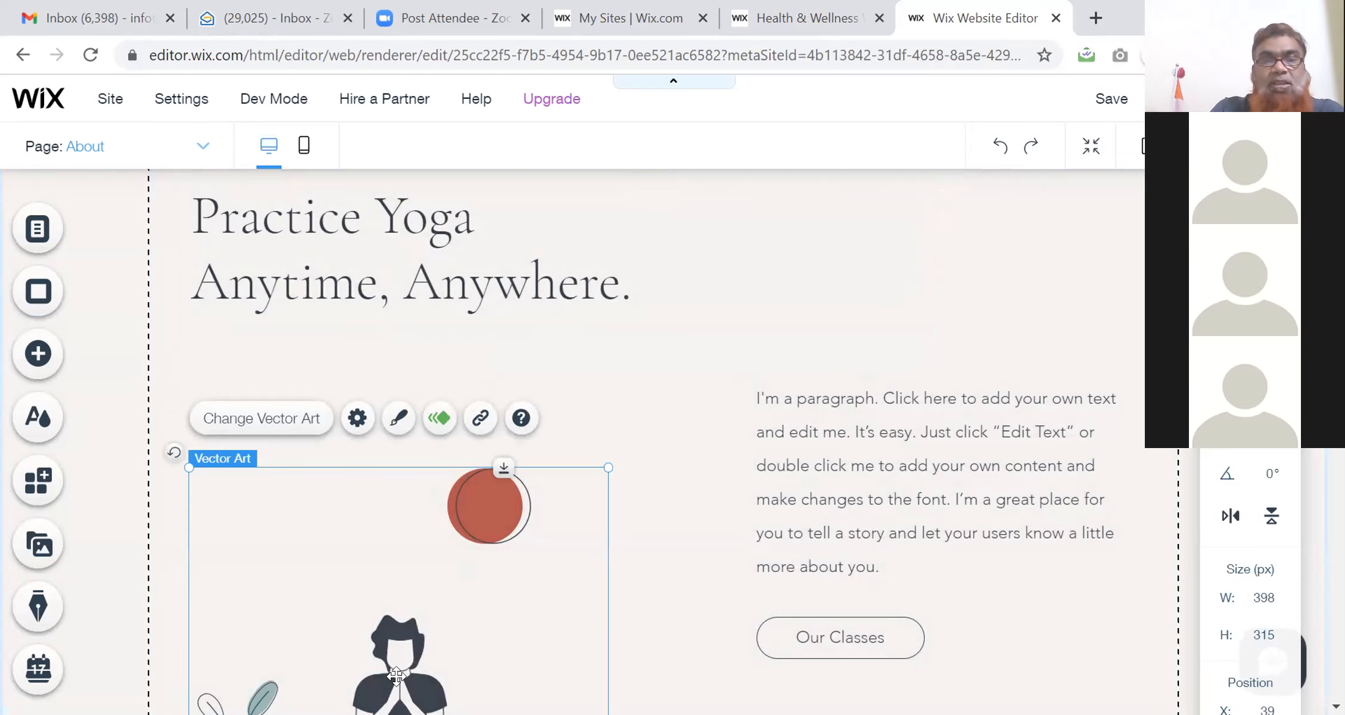
click(994, 590)
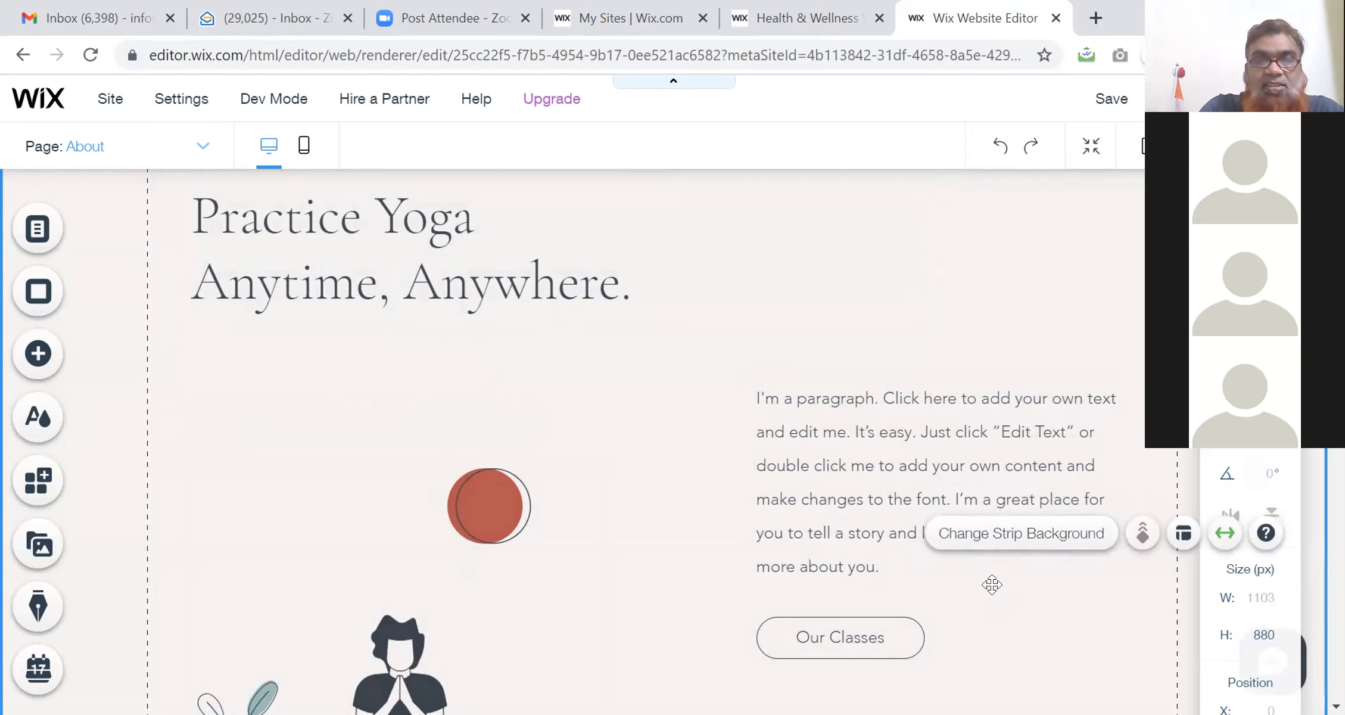
- Try to replace the meditating figure's vector art with the uploaded 1.jpg from the site files
click(396, 650)
click(396, 651)
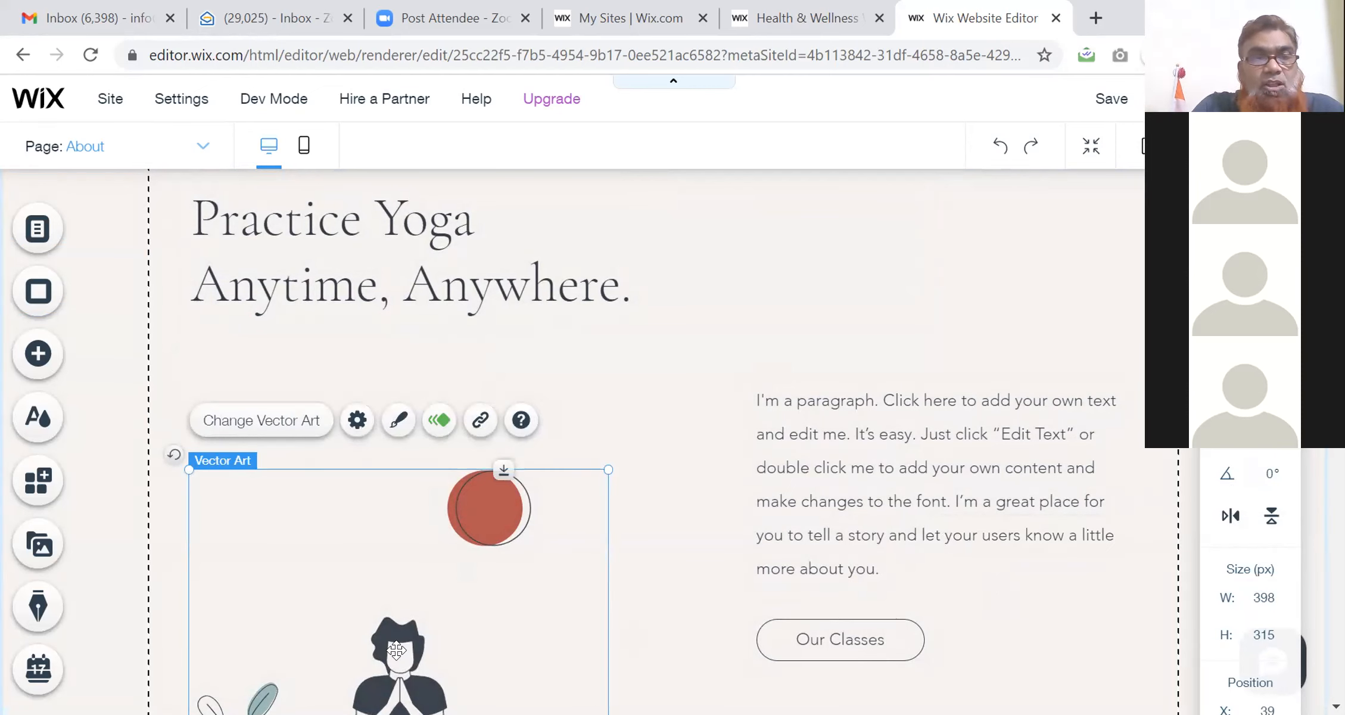
click(289, 427)
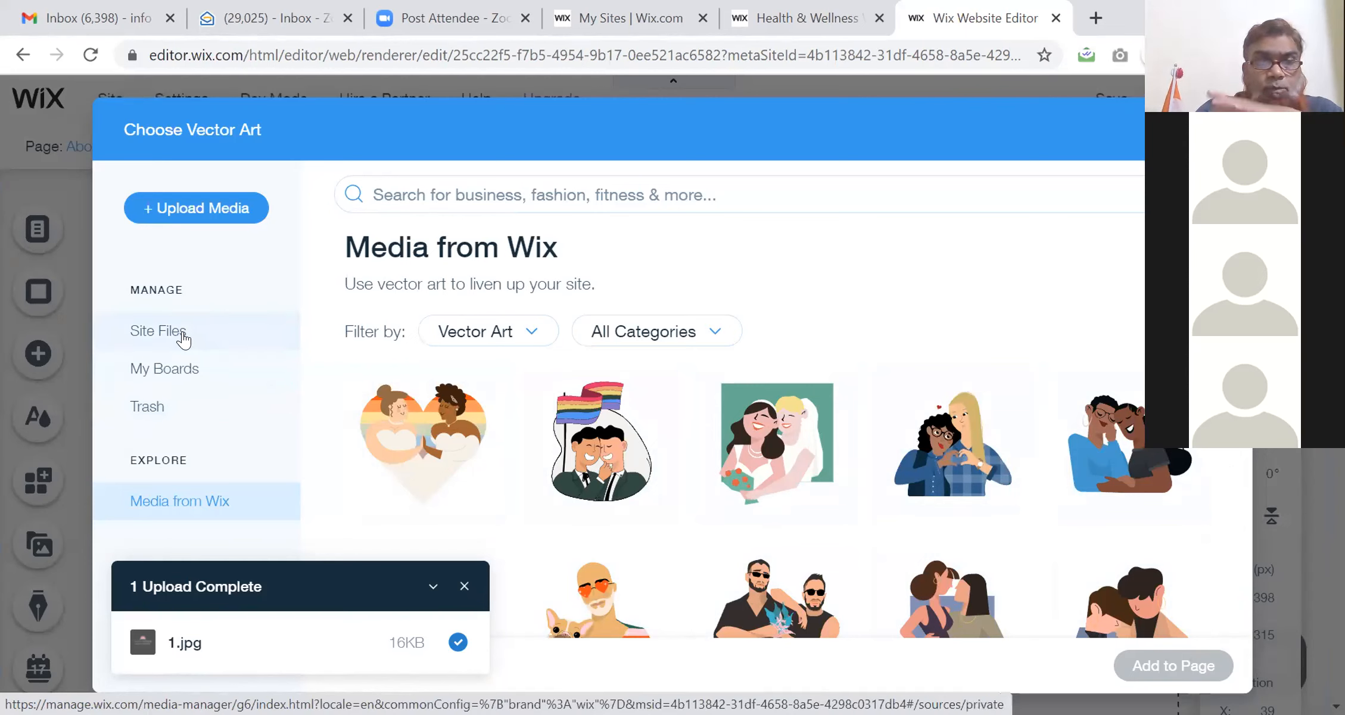
click(186, 643)
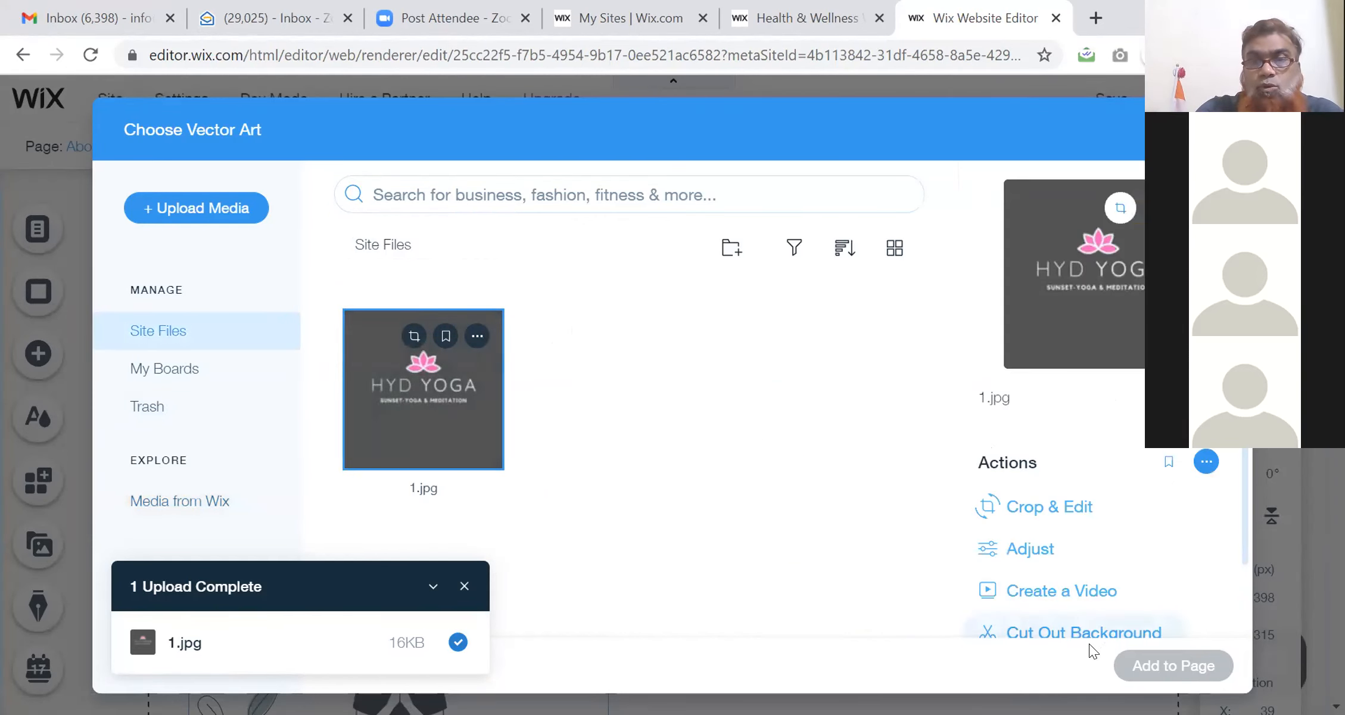
double_click(414, 403)
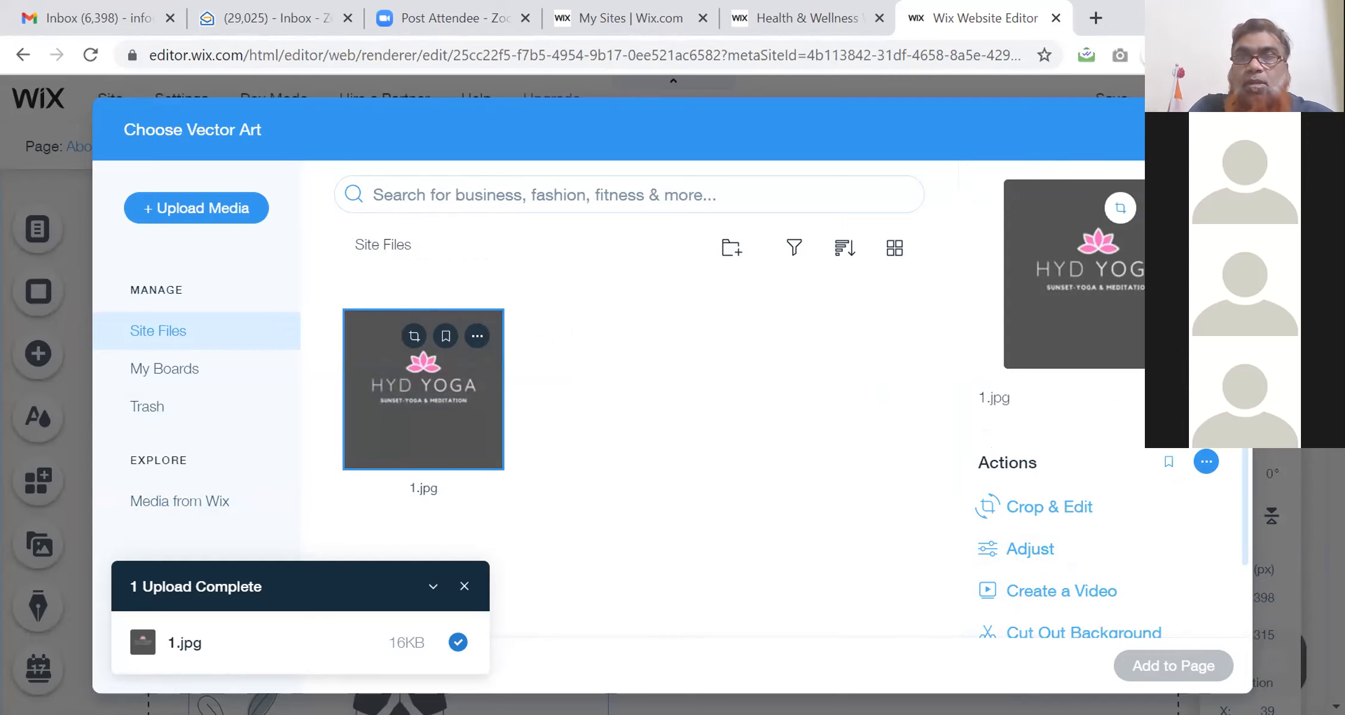
key(Escape)
- Set the background of the "Practice Yoga Anytime, Anywhere." strip to the Shadow video
click(646, 530)
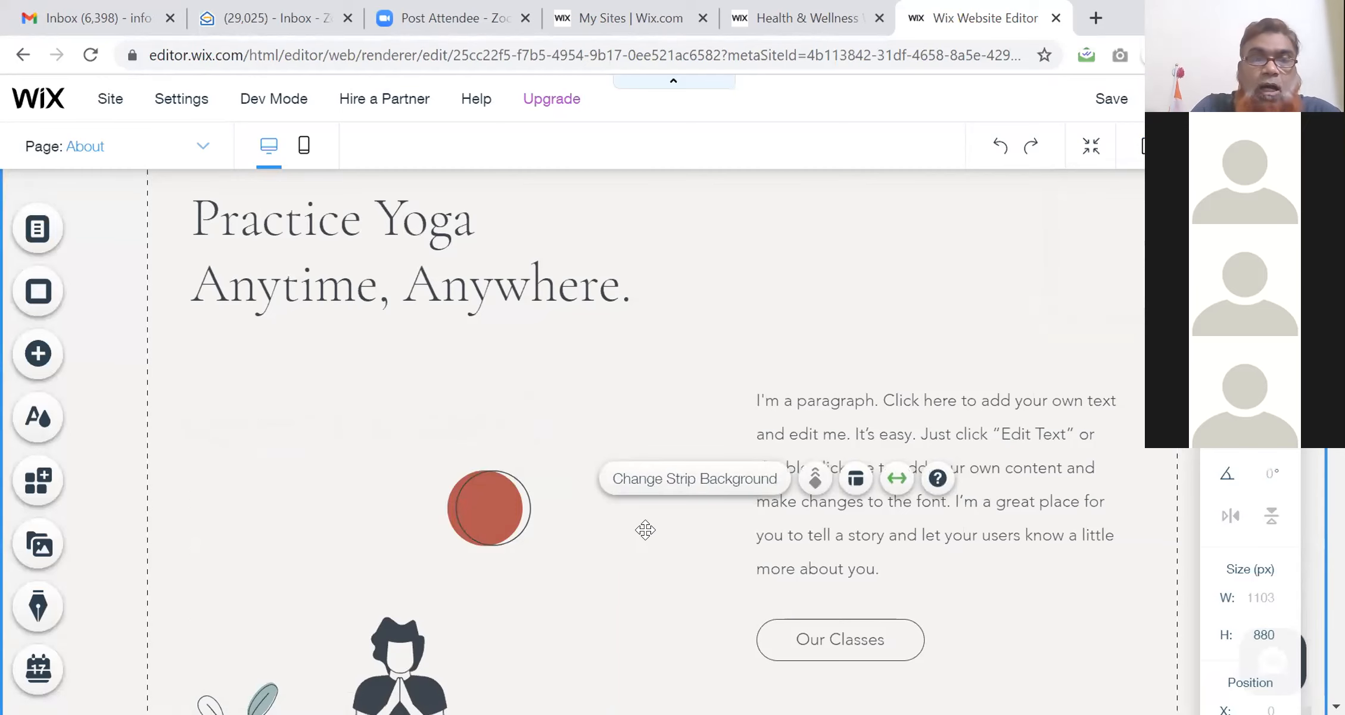
click(684, 480)
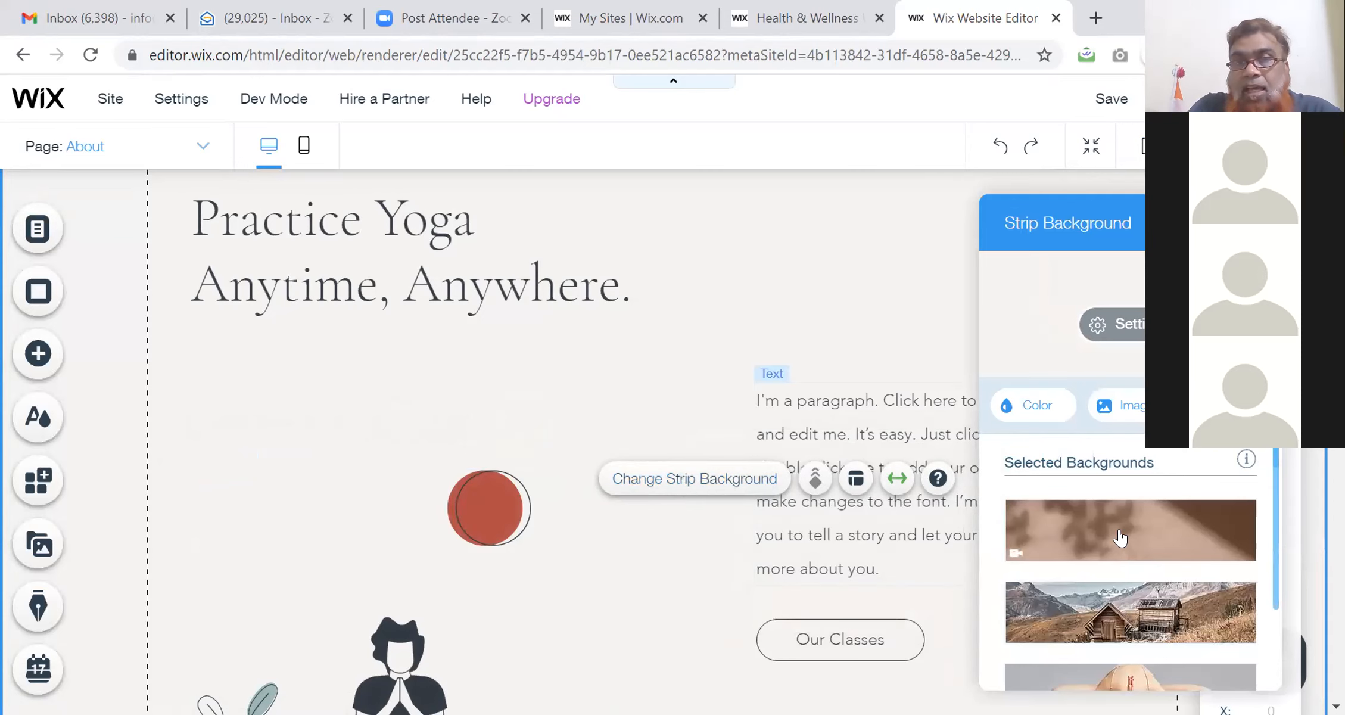
mouse_move(1119, 539)
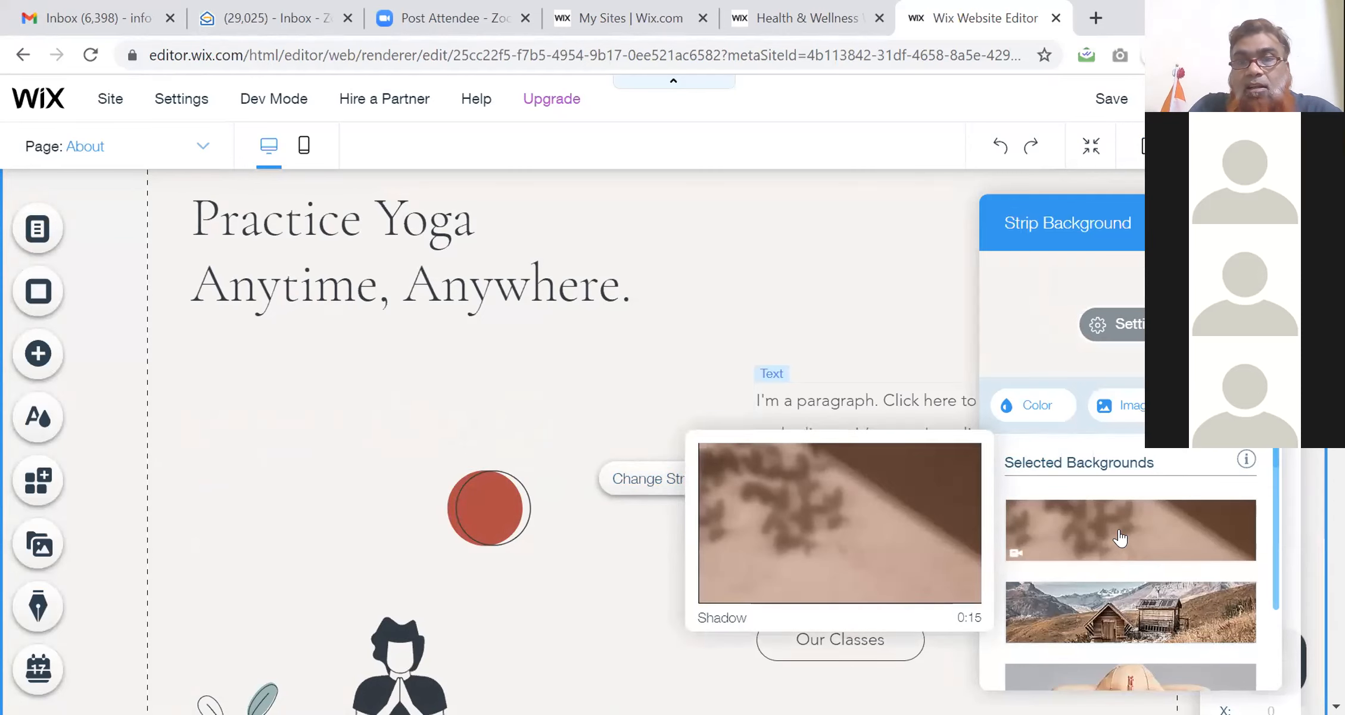
click(1119, 538)
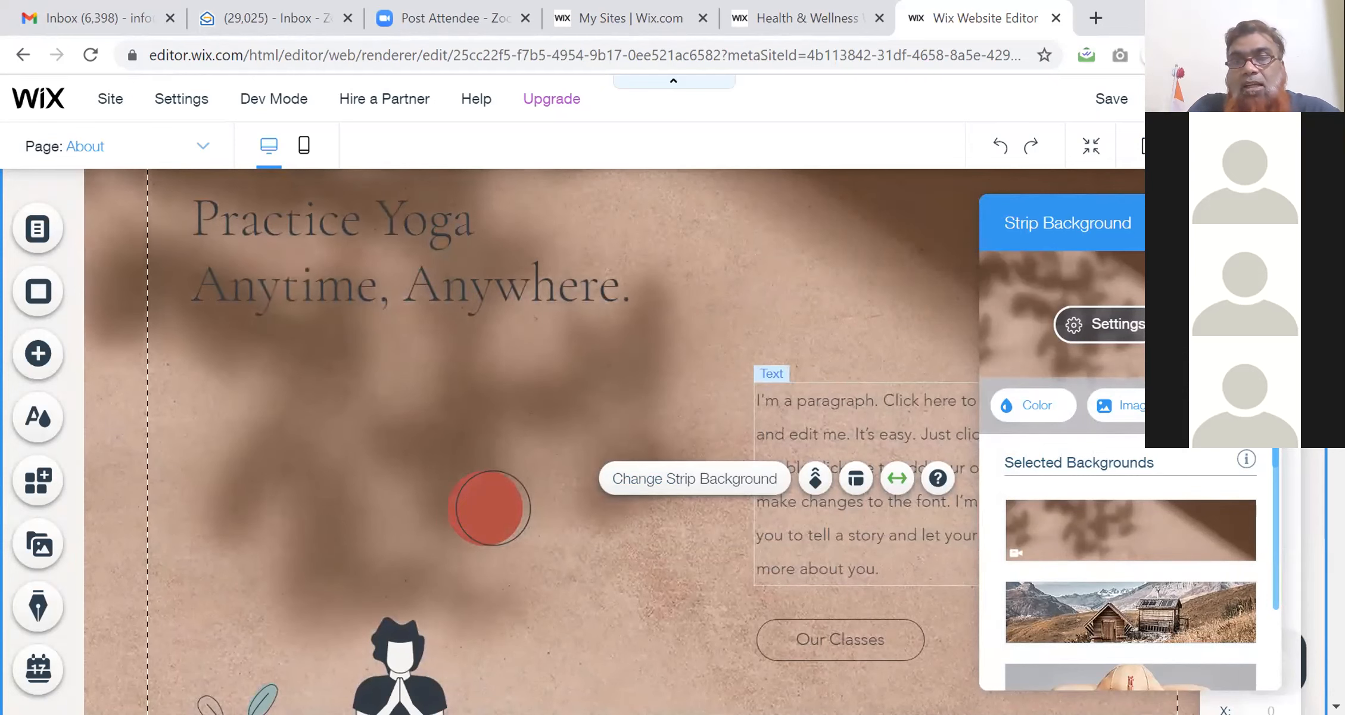
- Change the strip's background to the Lines and Dots video from the abstract videos in Media from Wix
click(1228, 405)
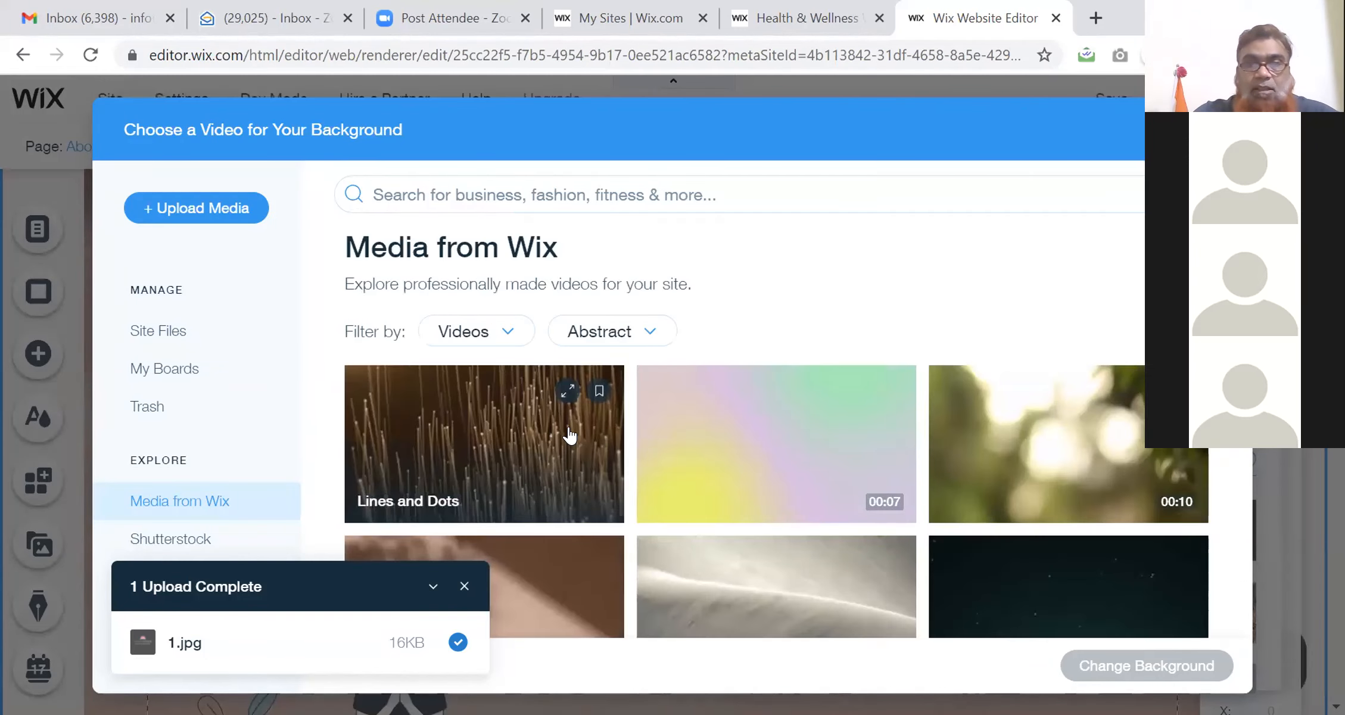
click(518, 457)
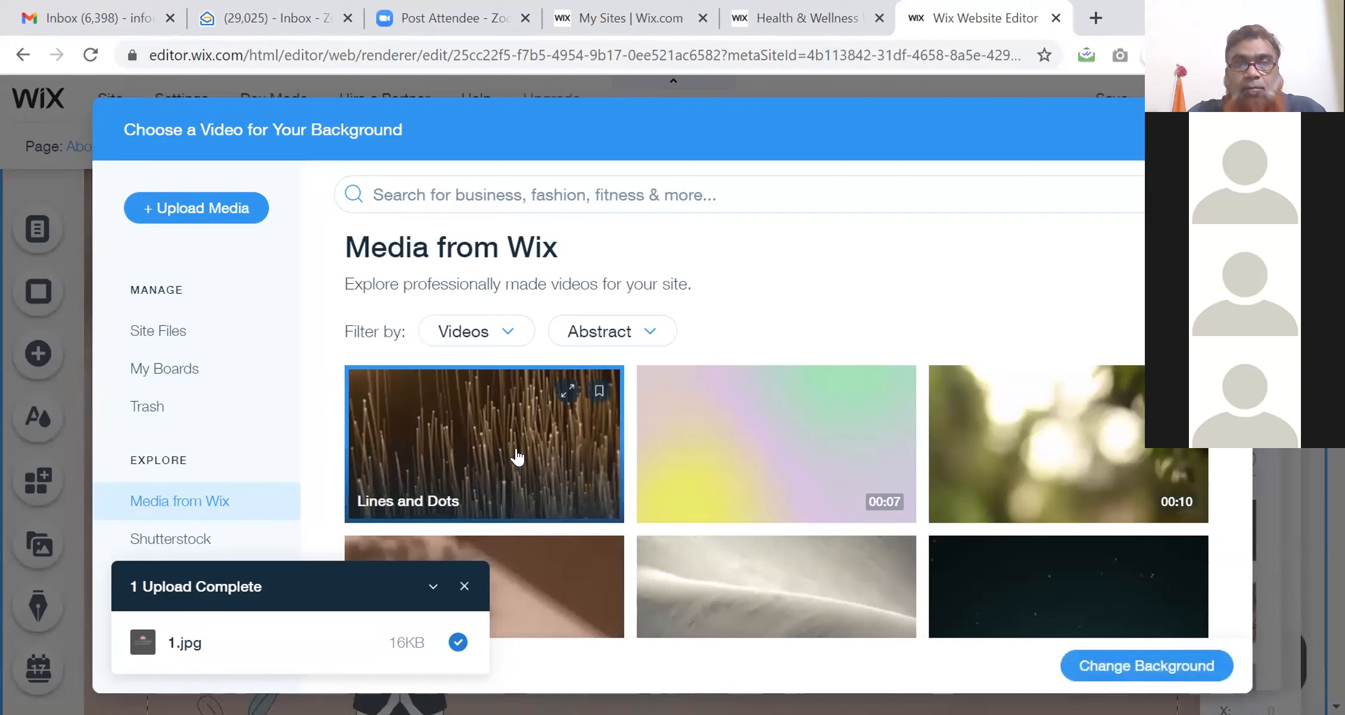
click(1155, 662)
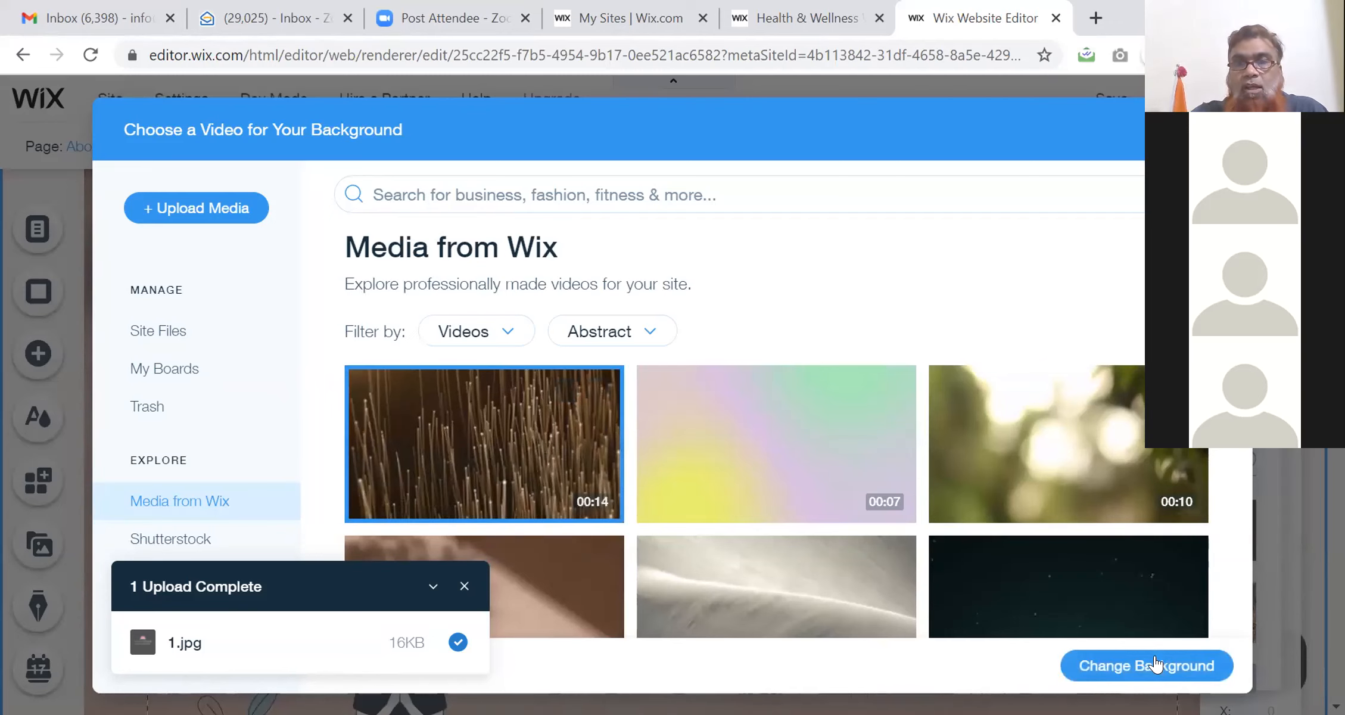